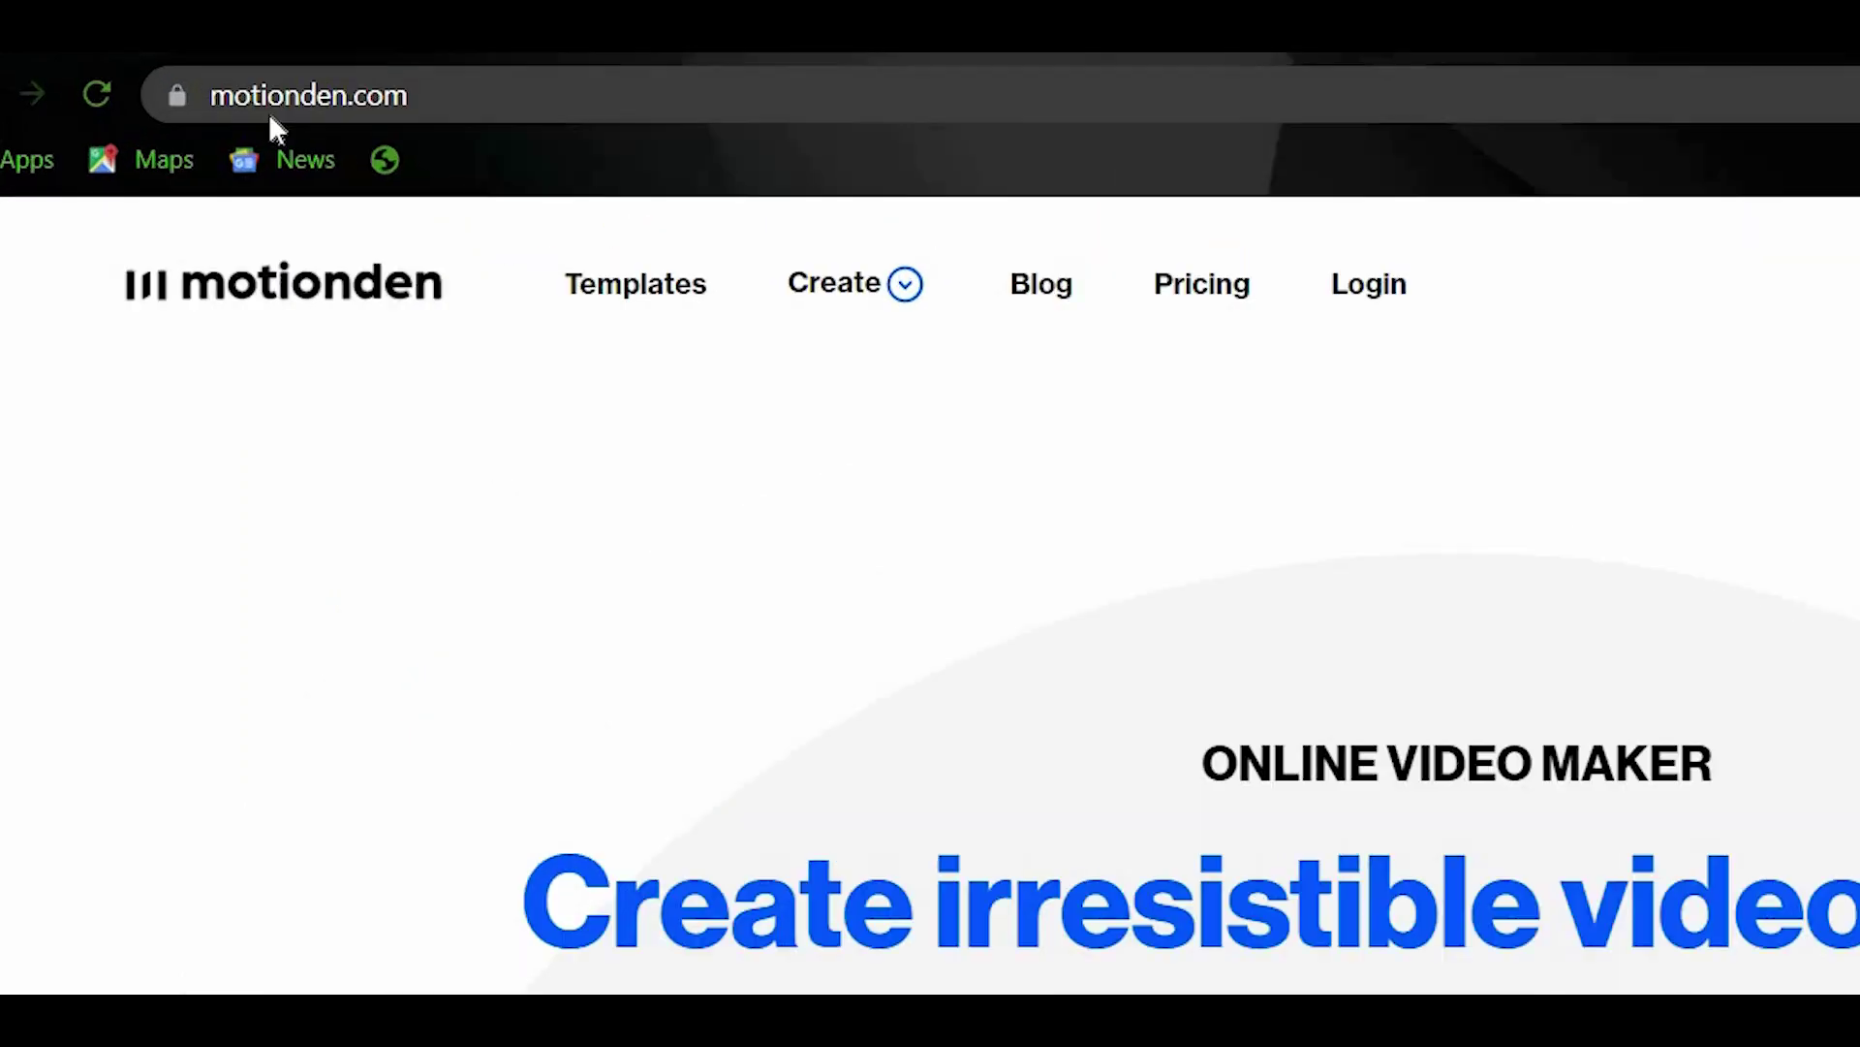
pyautogui.click(172, 84)
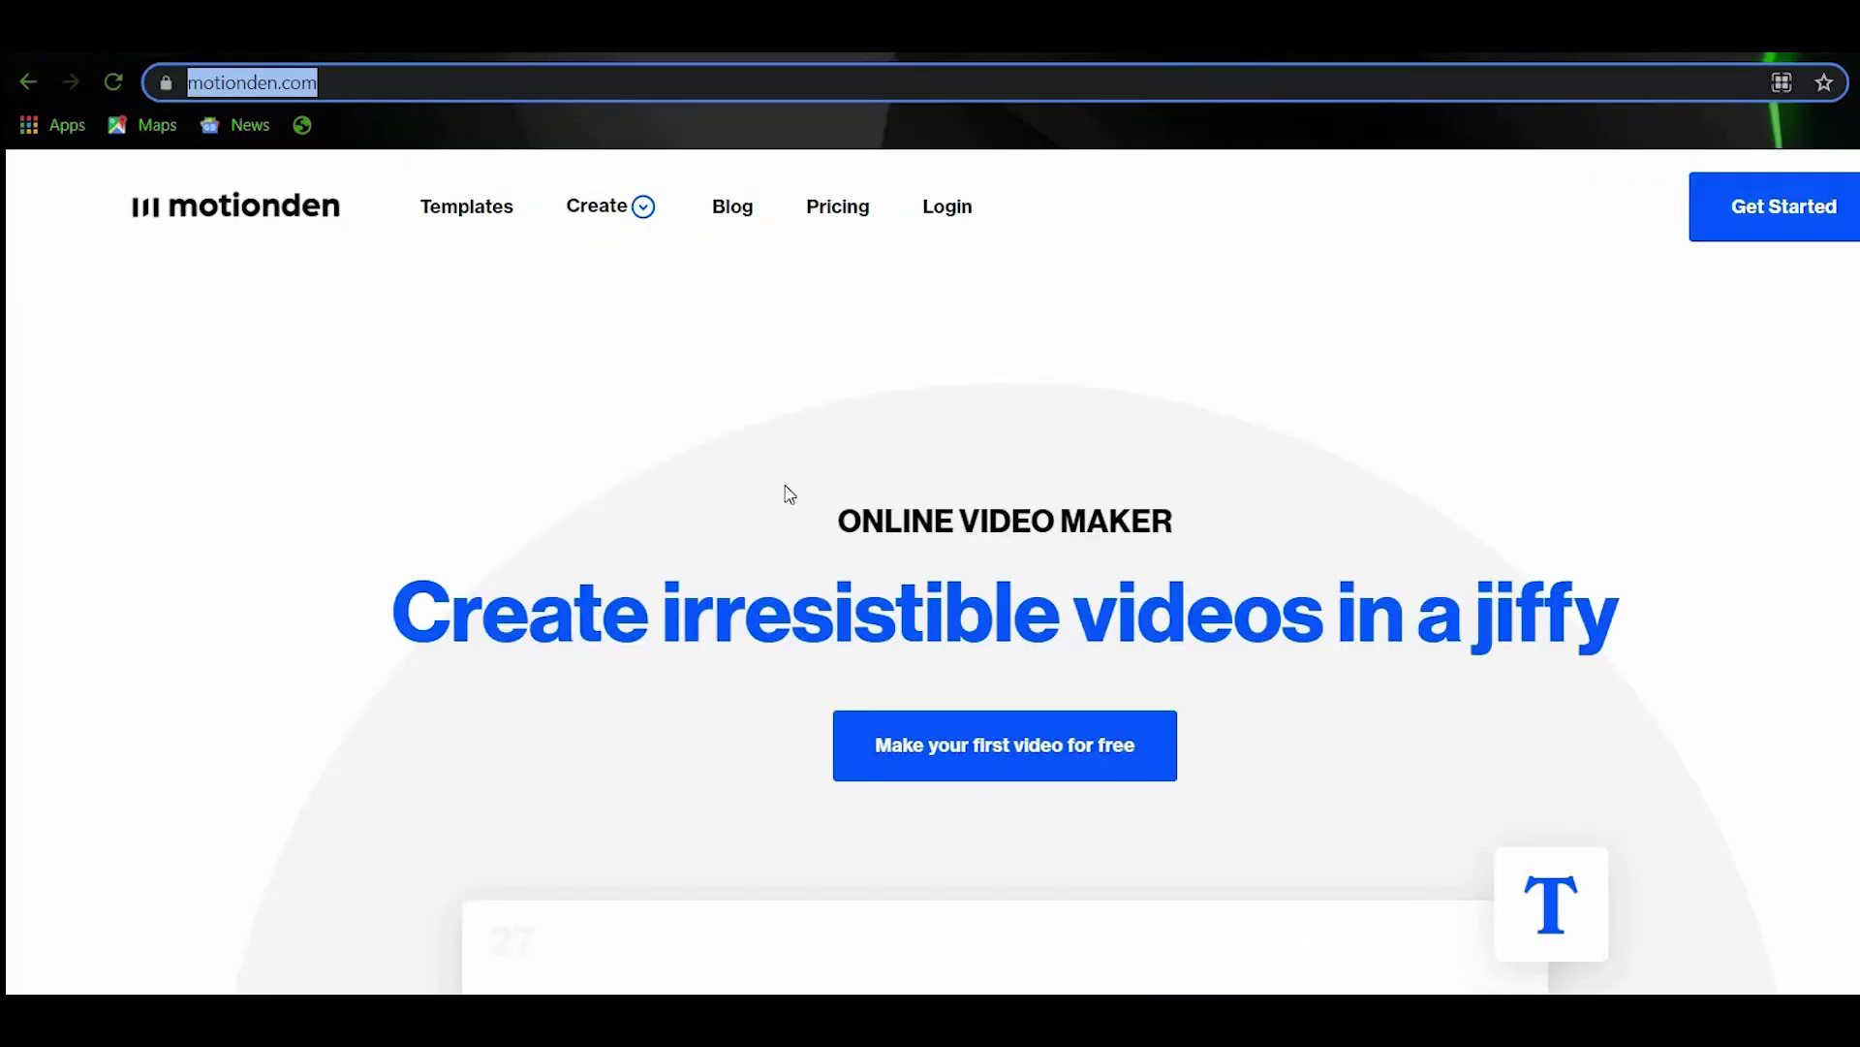
pyautogui.click(833, 644)
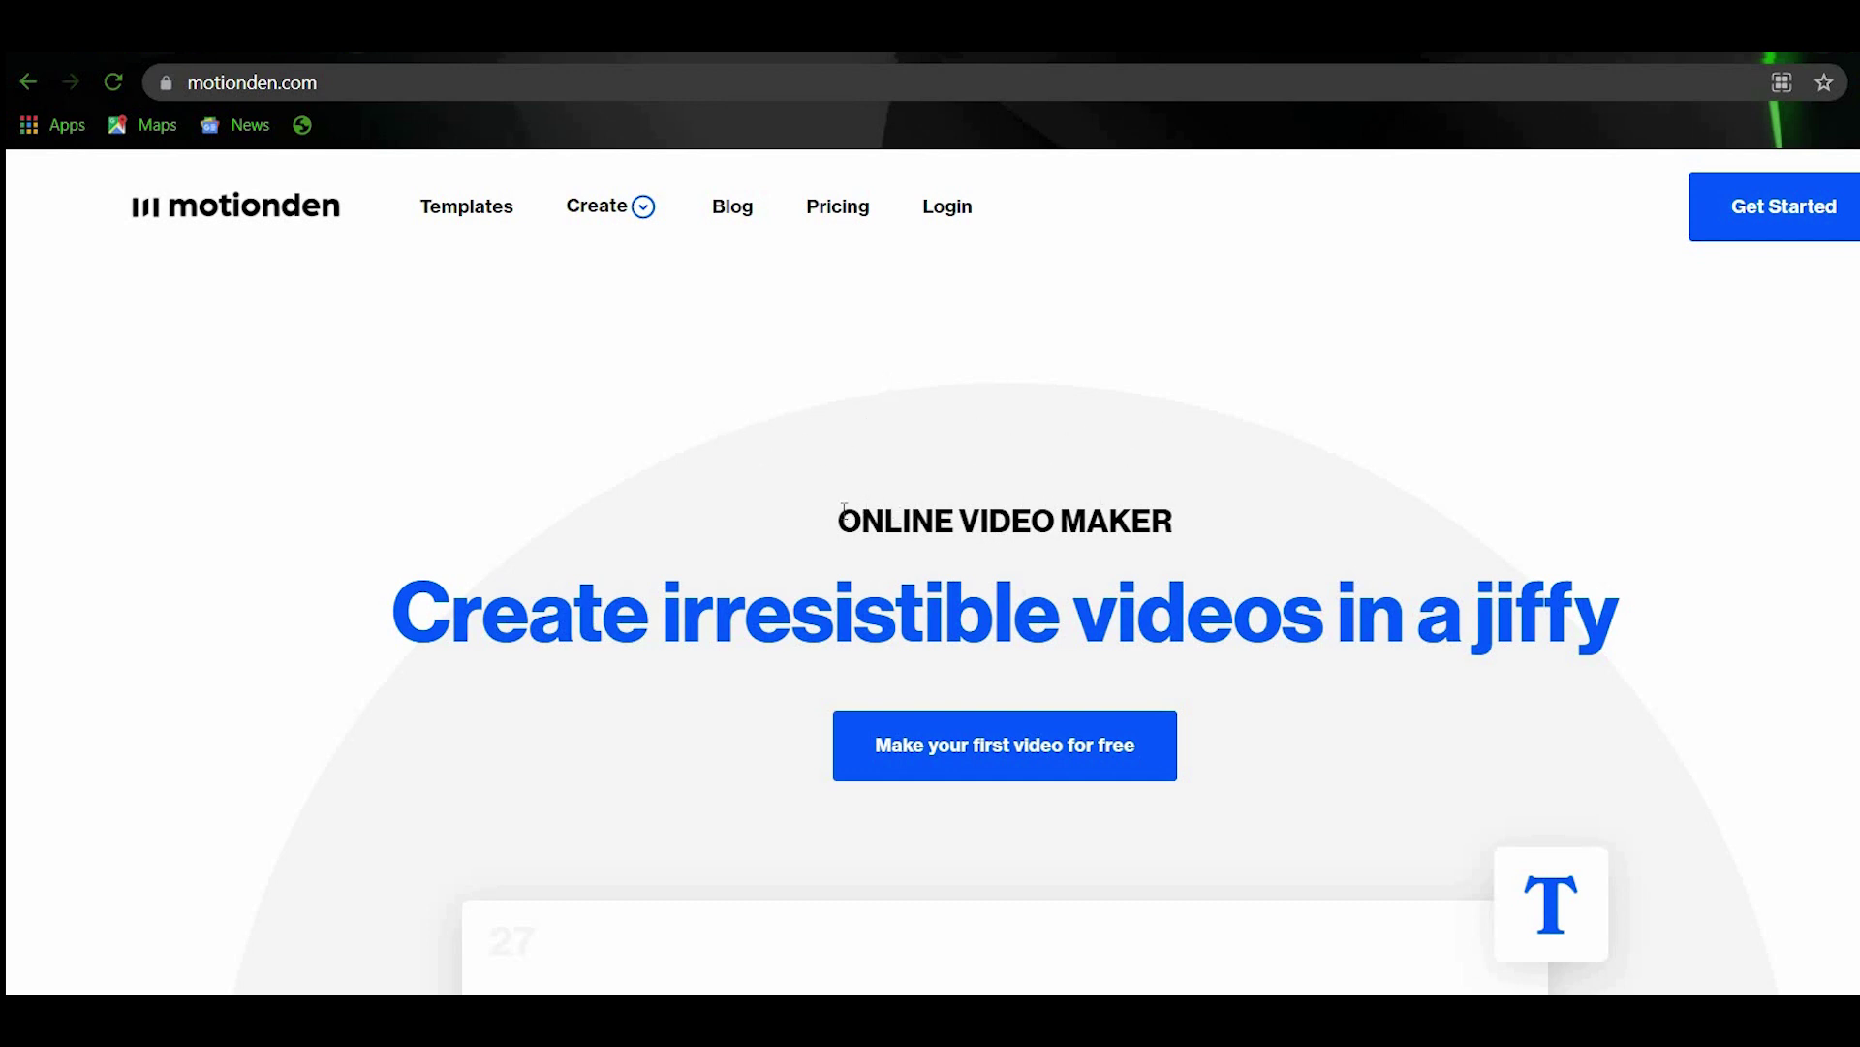
pyautogui.moveTo(1203, 552); pyautogui.dragTo(985, 509)
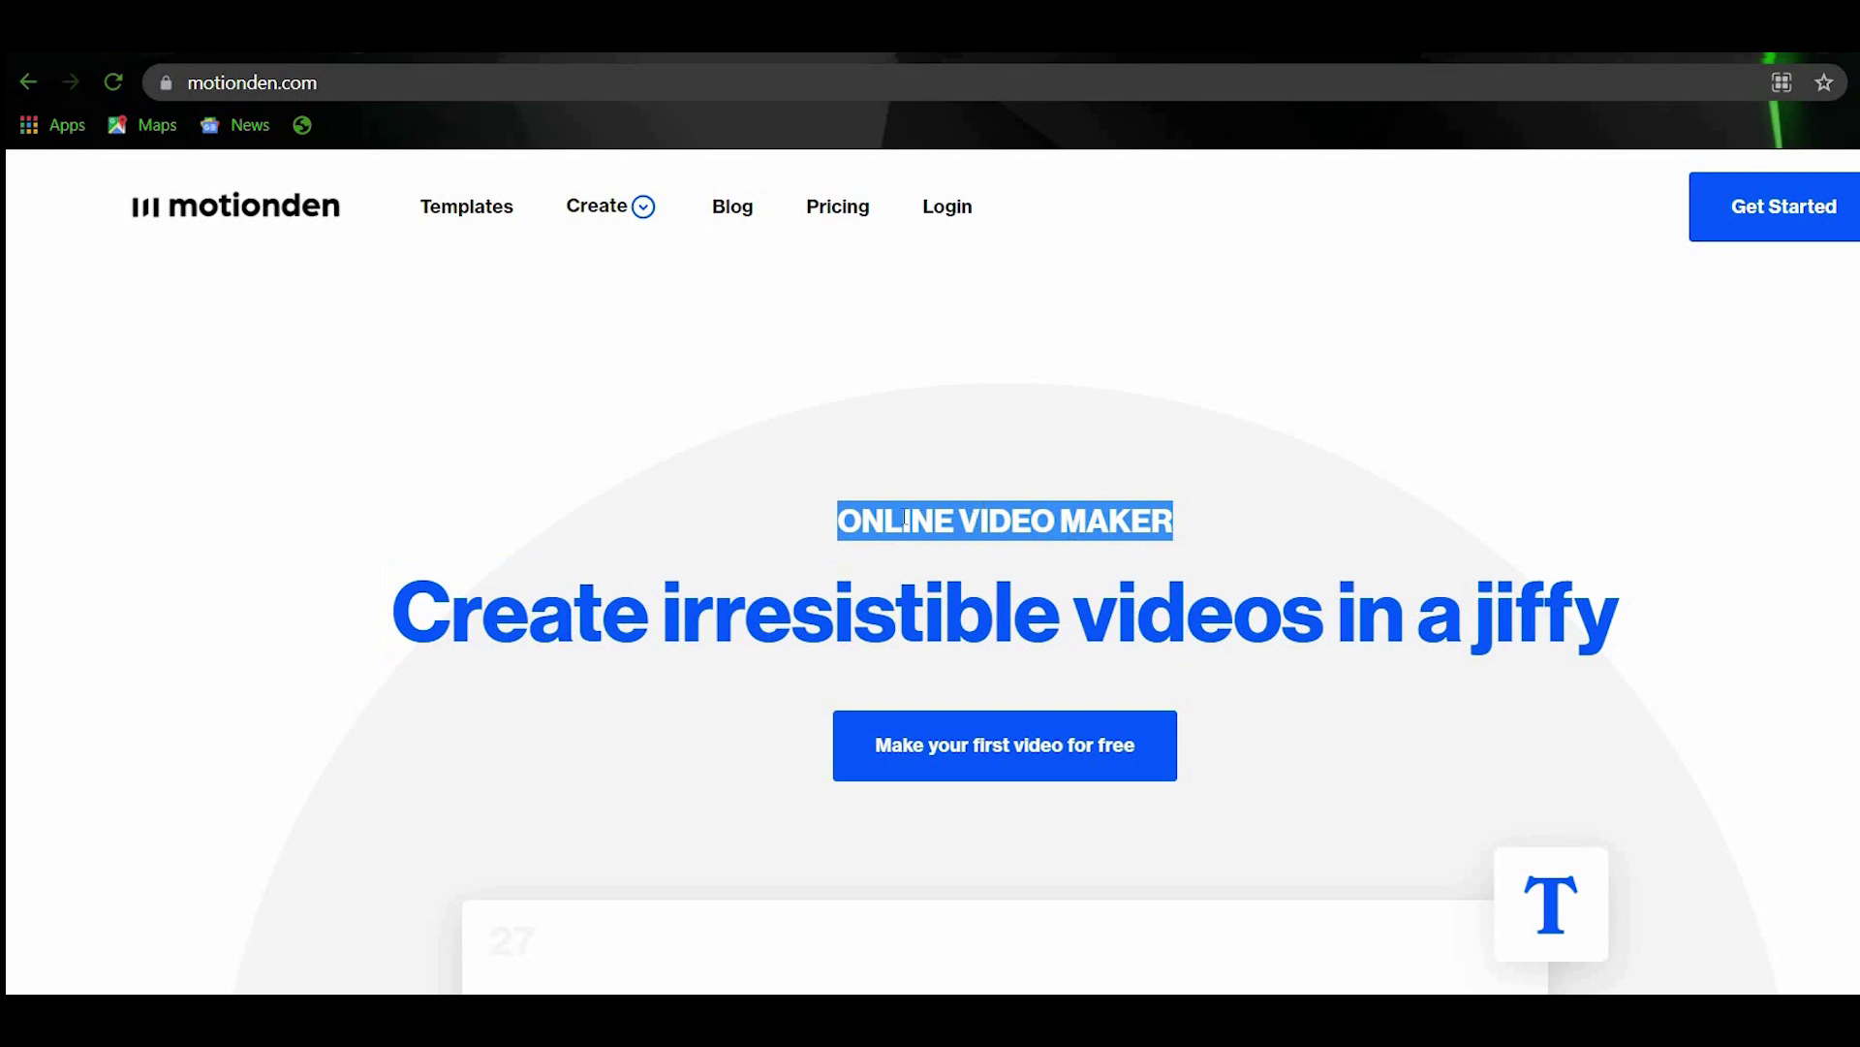
pyautogui.click(1105, 419)
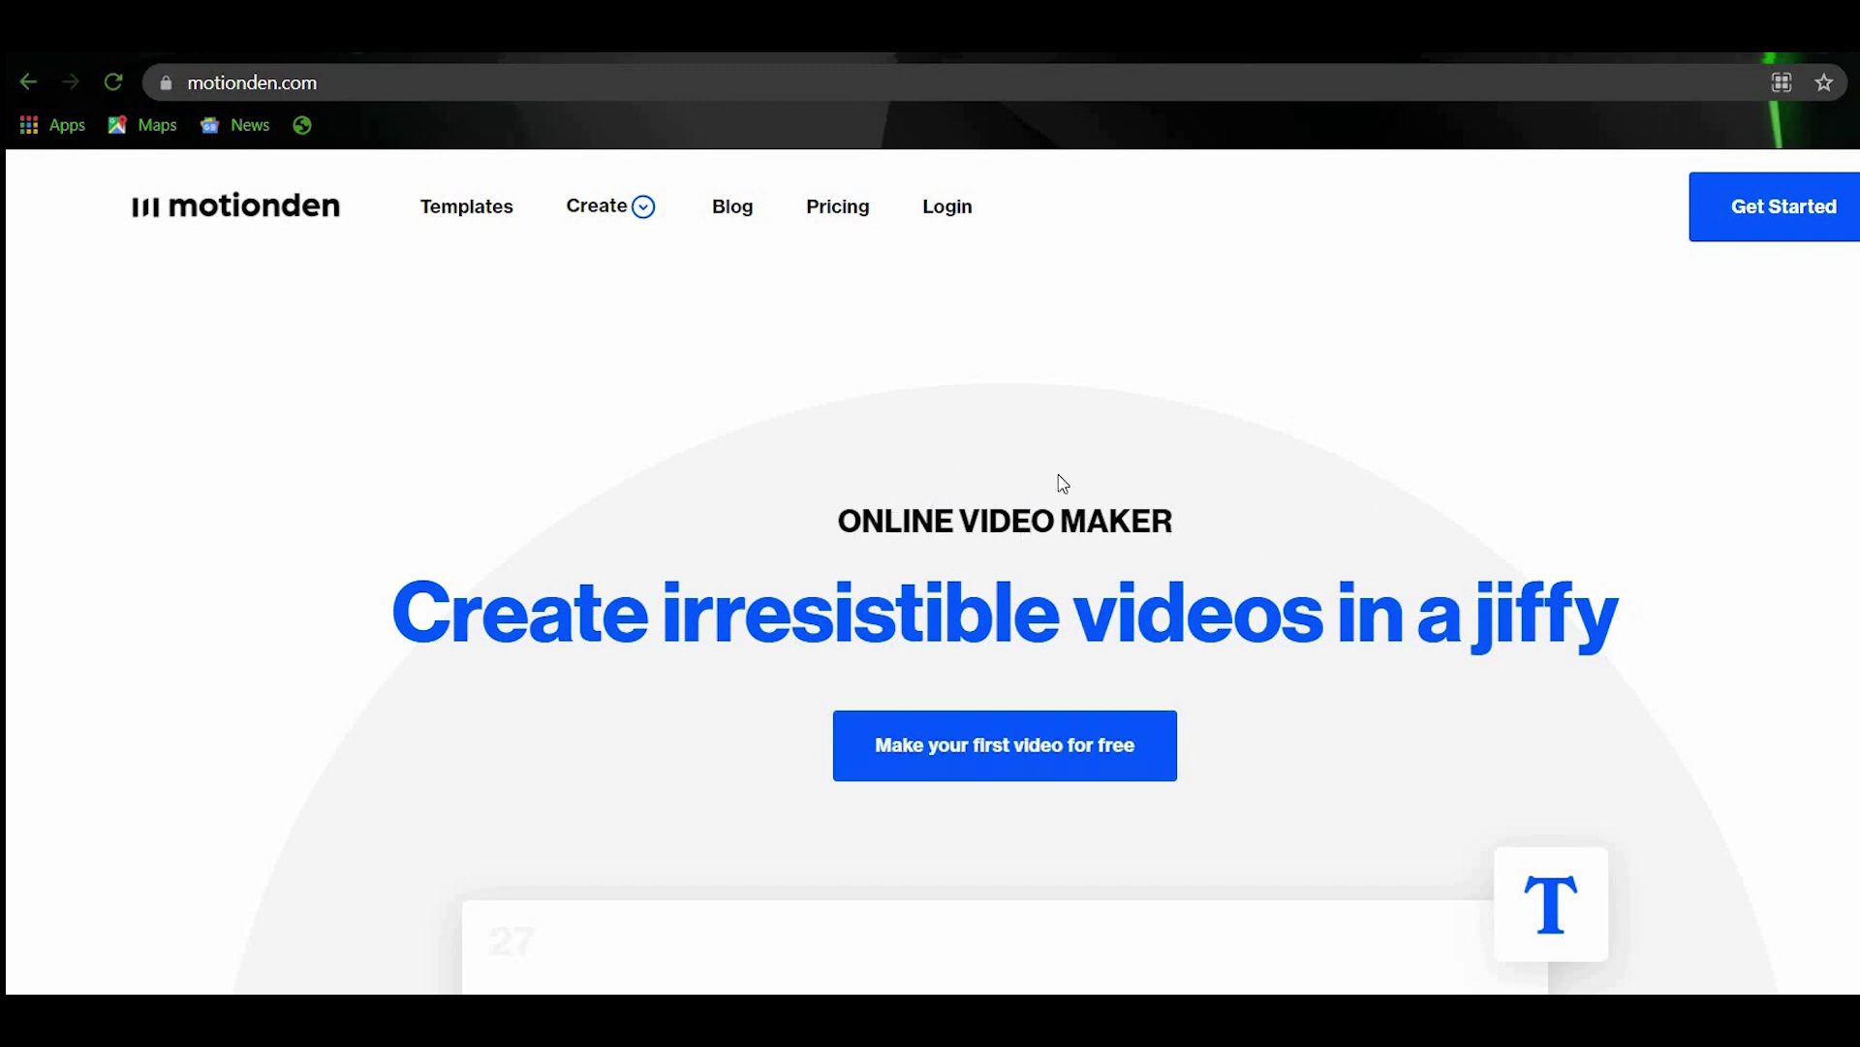
pyautogui.scroll(-14, 1063, 483)
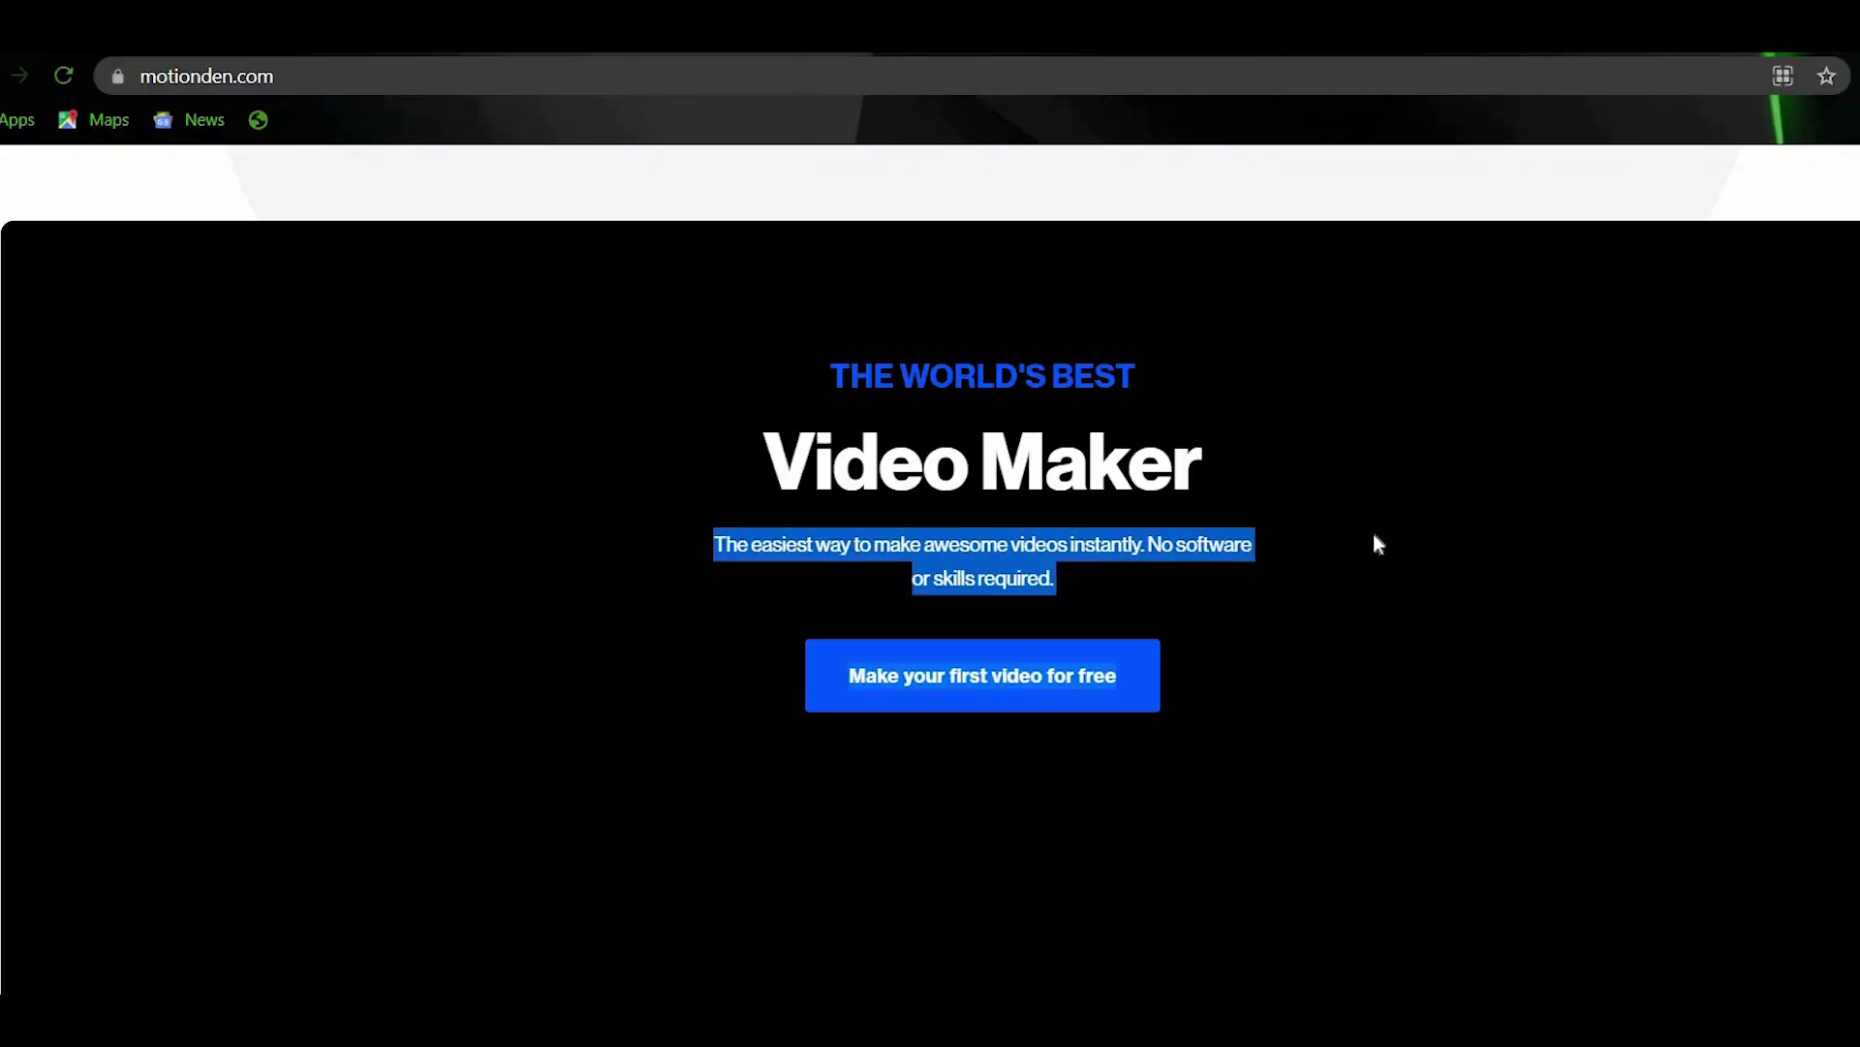
pyautogui.click(1190, 554)
pyautogui.scroll(10, 1163, 572)
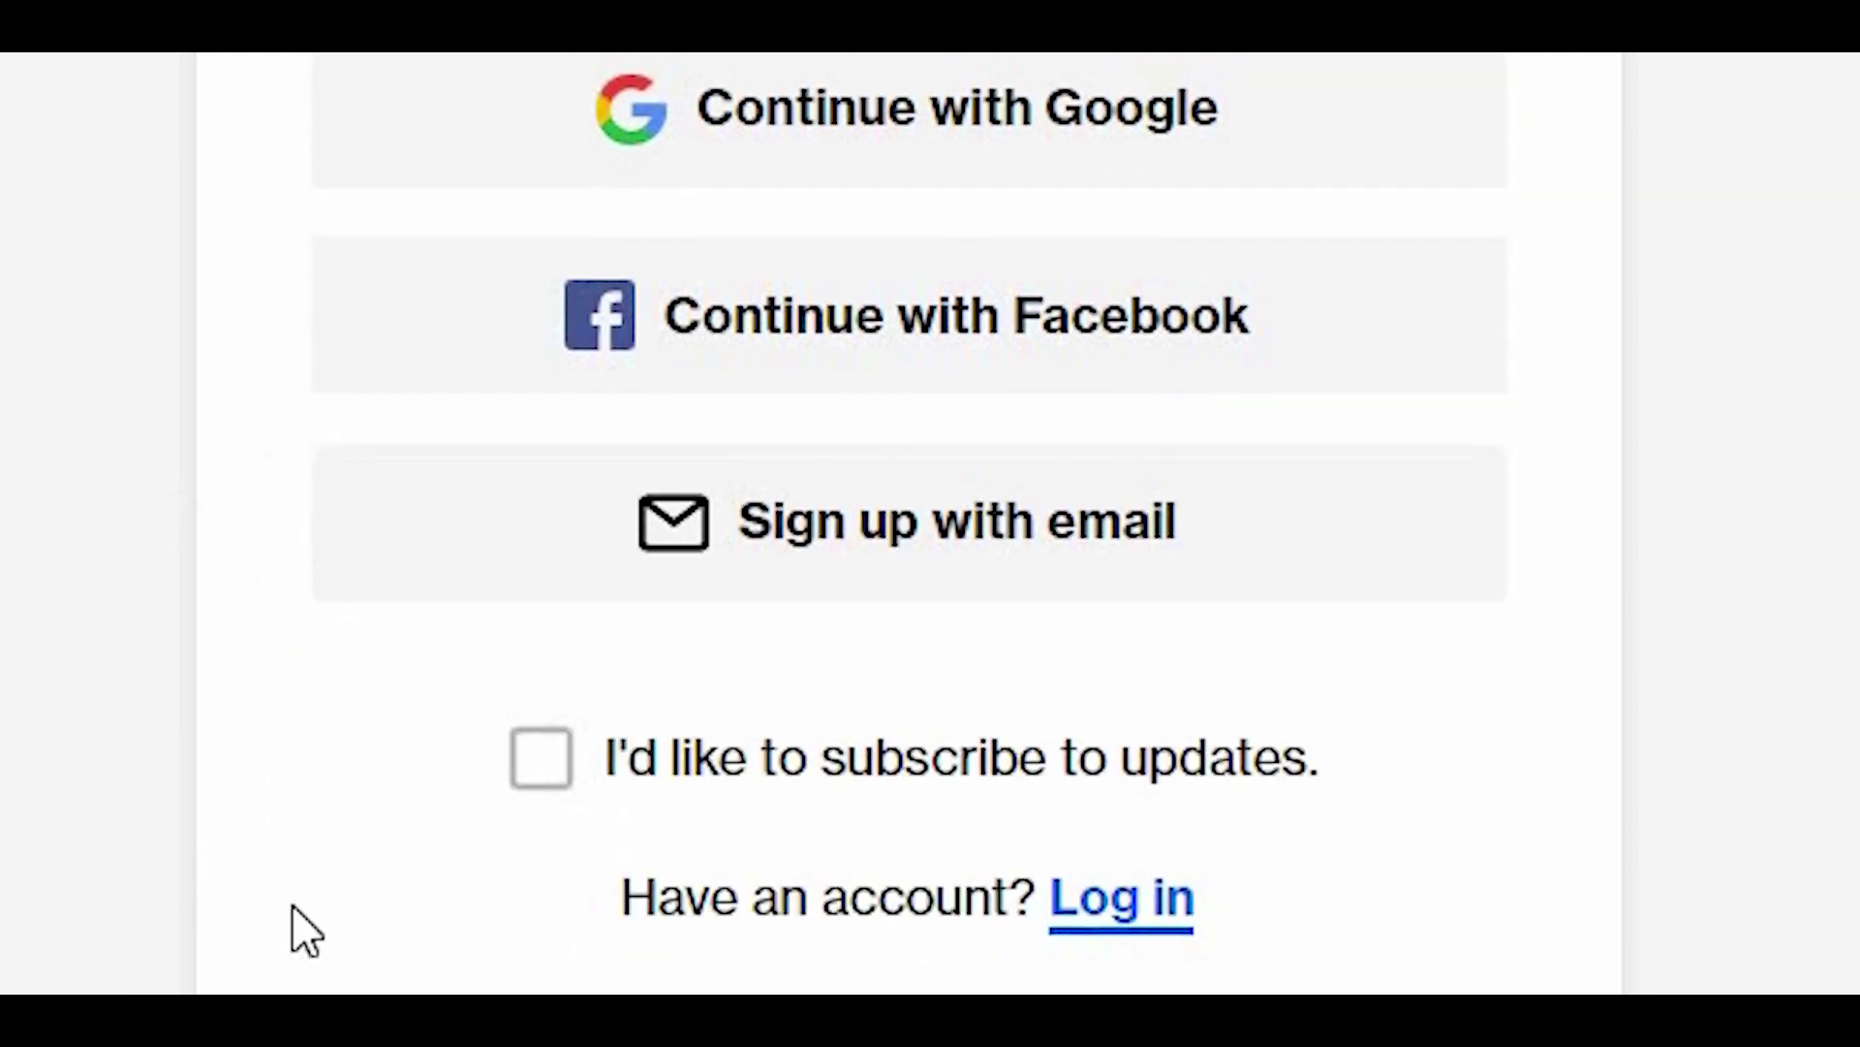
pyautogui.doubleClick(550, 752)
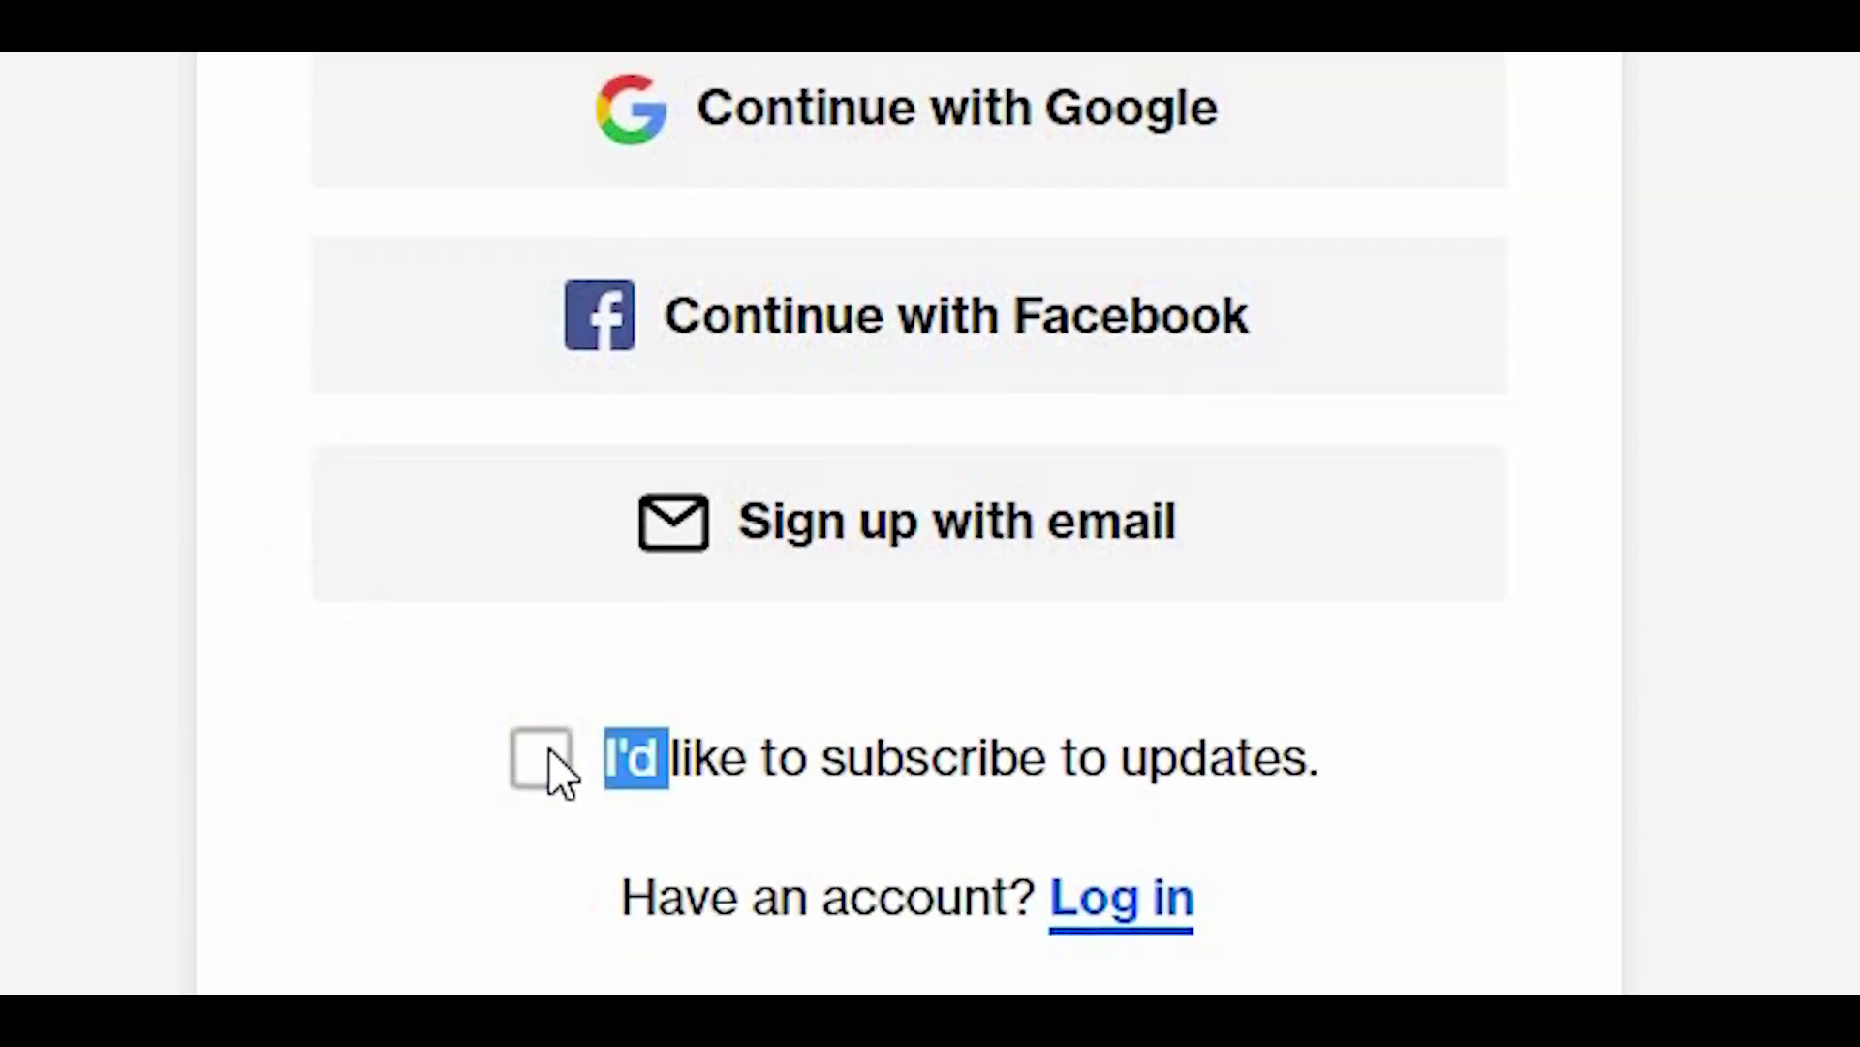
pyautogui.click(531, 770)
pyautogui.click(519, 783)
pyautogui.click(515, 785)
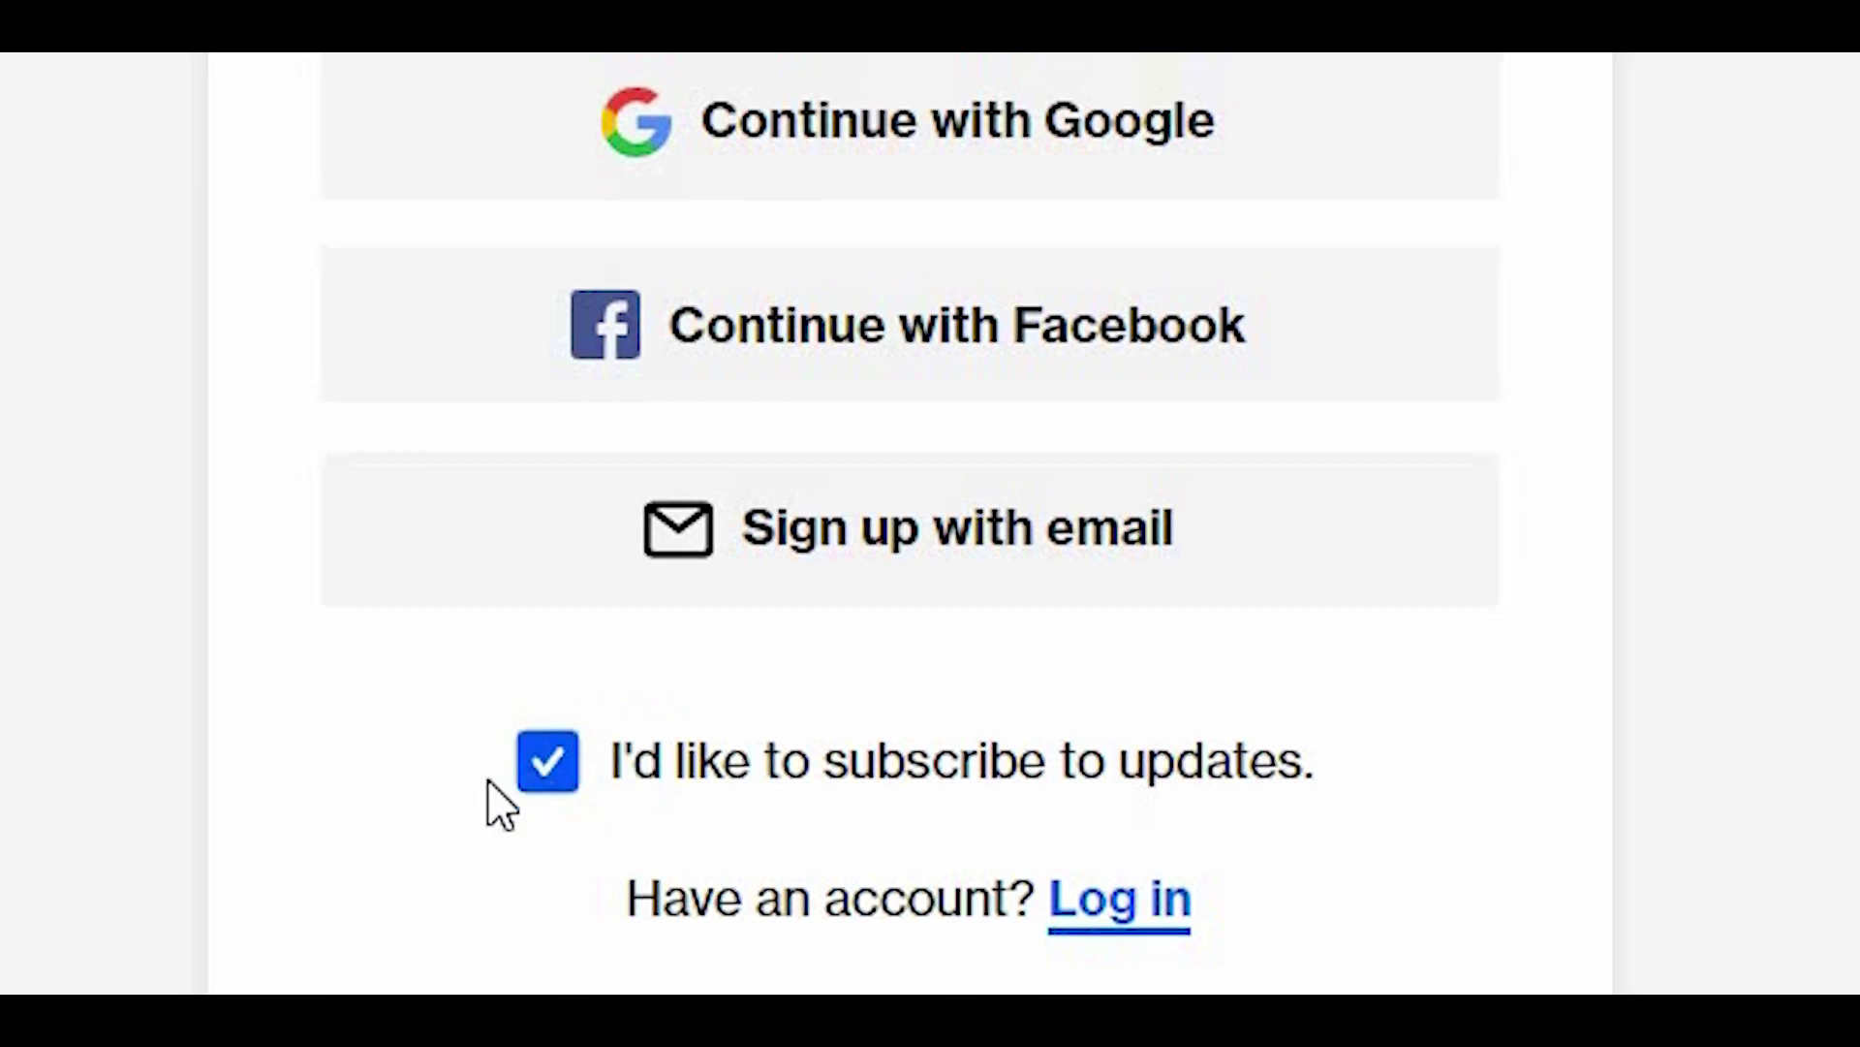
pyautogui.click(523, 783)
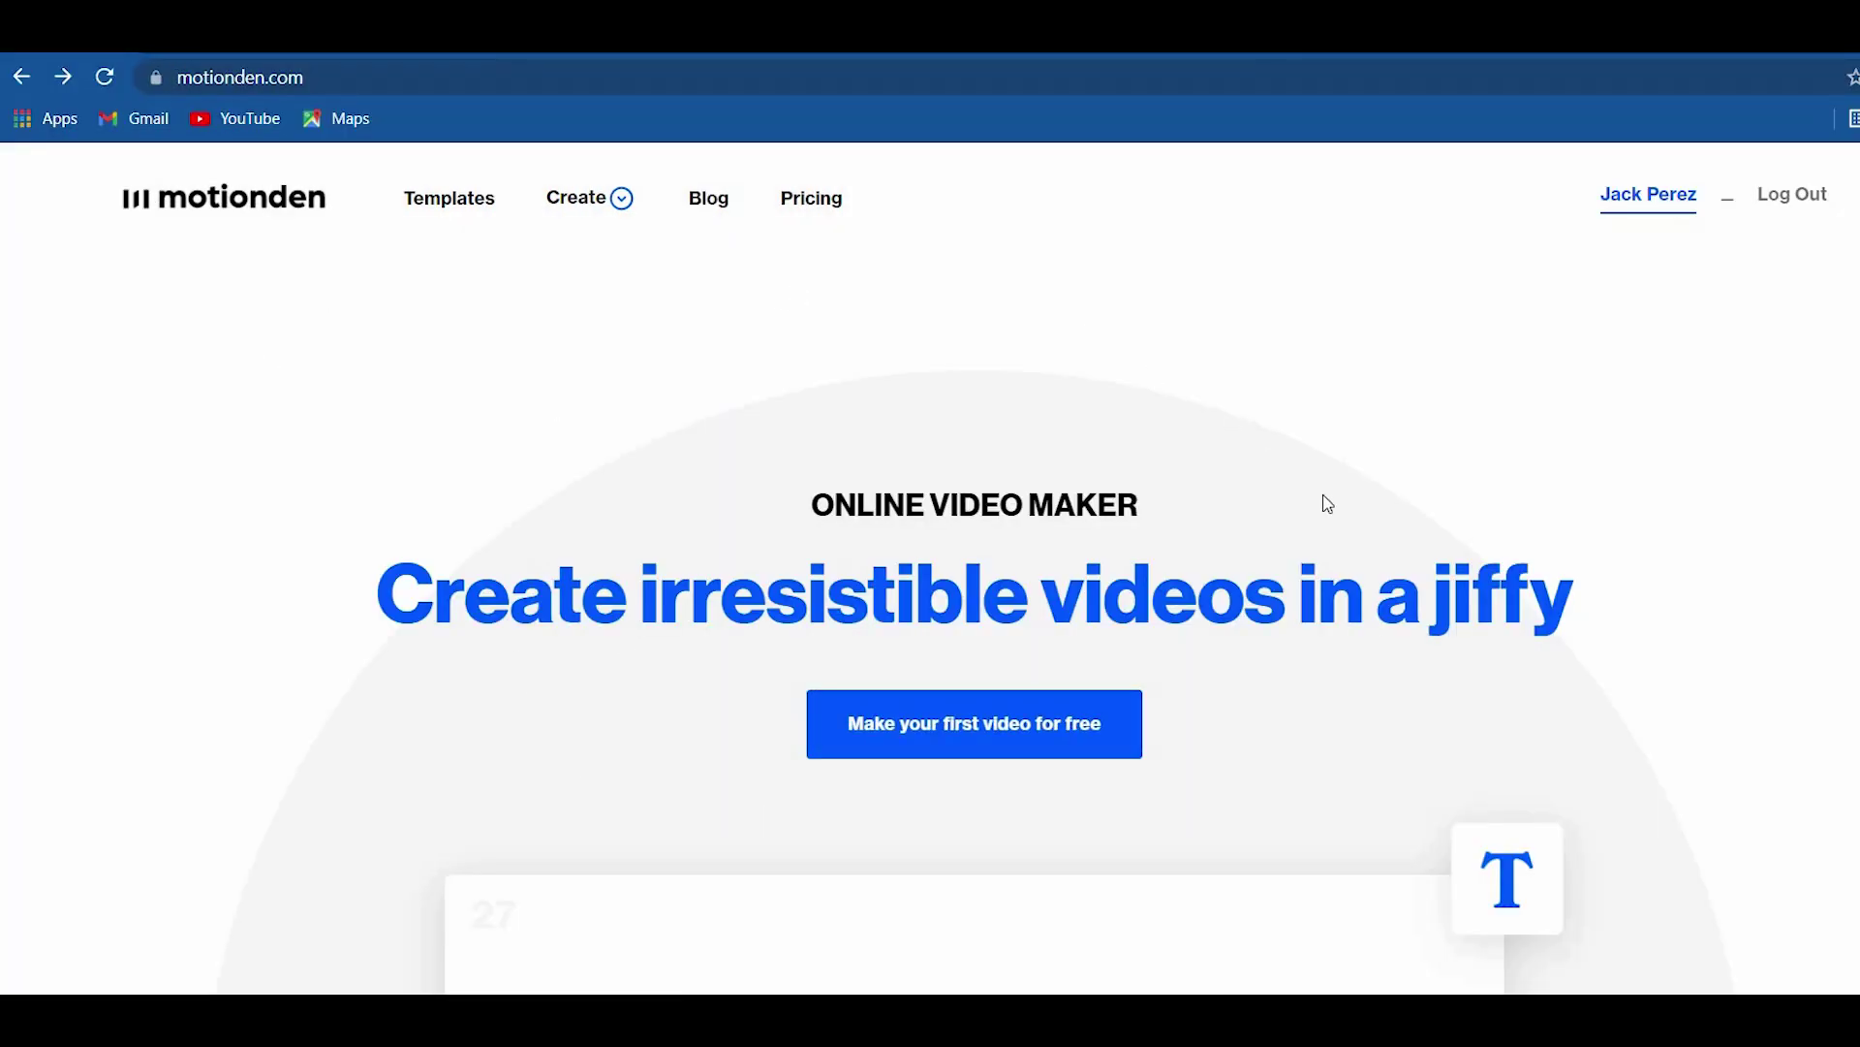
# - Browse the templates gallery and expand the Standard and Industry categories in the sidebar
pyautogui.scroll(-10, 1313, 542)
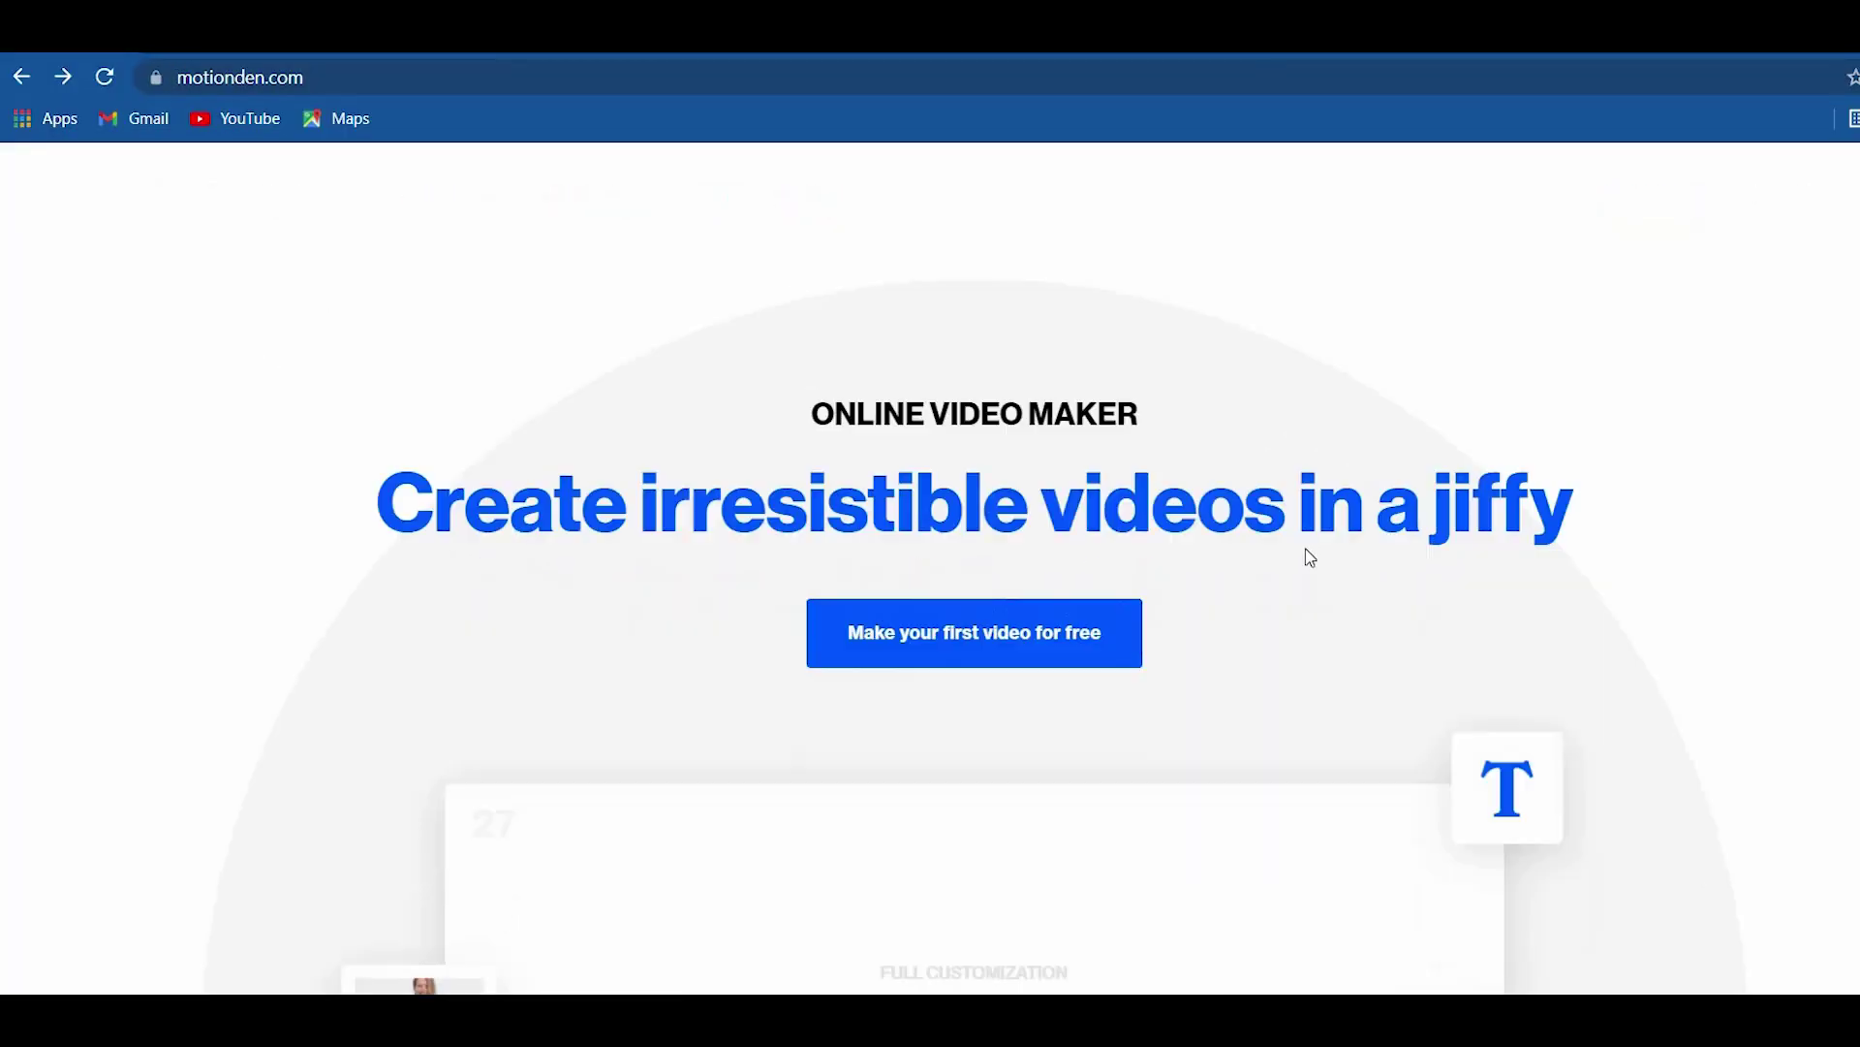
pyautogui.scroll(10, 714, 353)
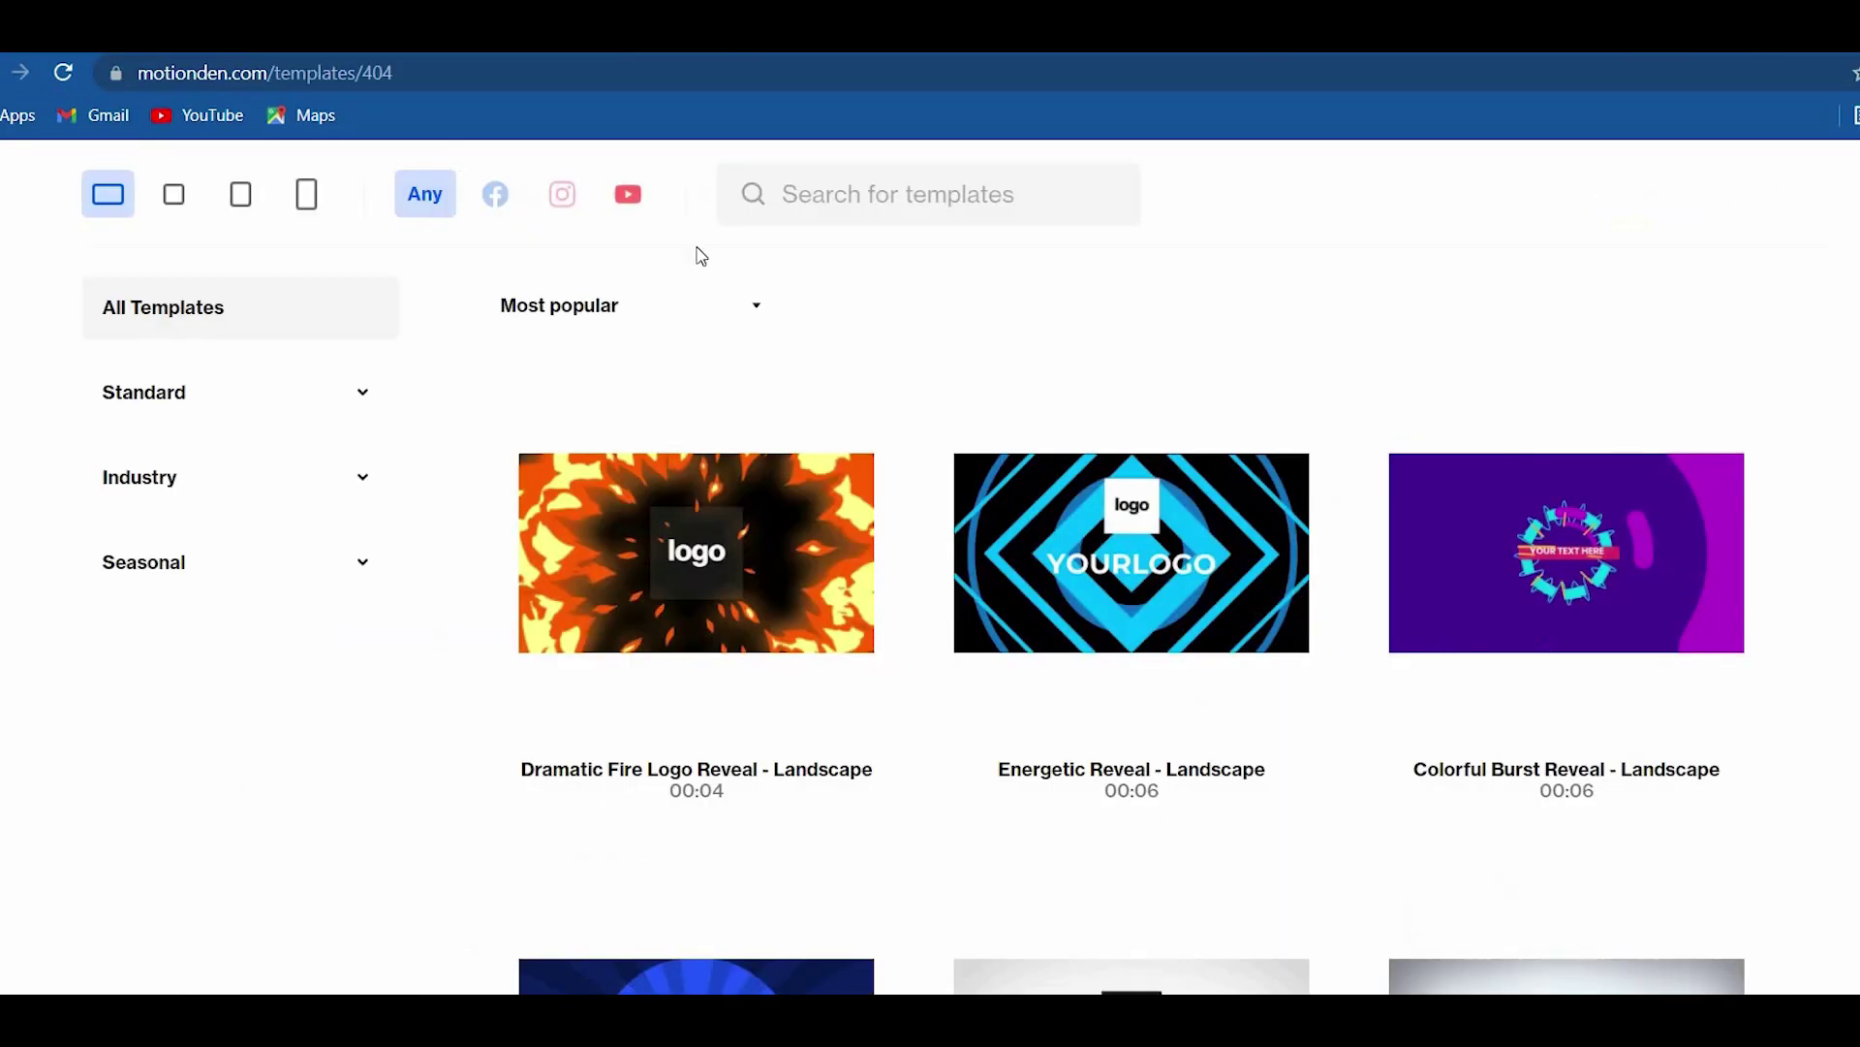
pyautogui.scroll(-15, 1238, 428)
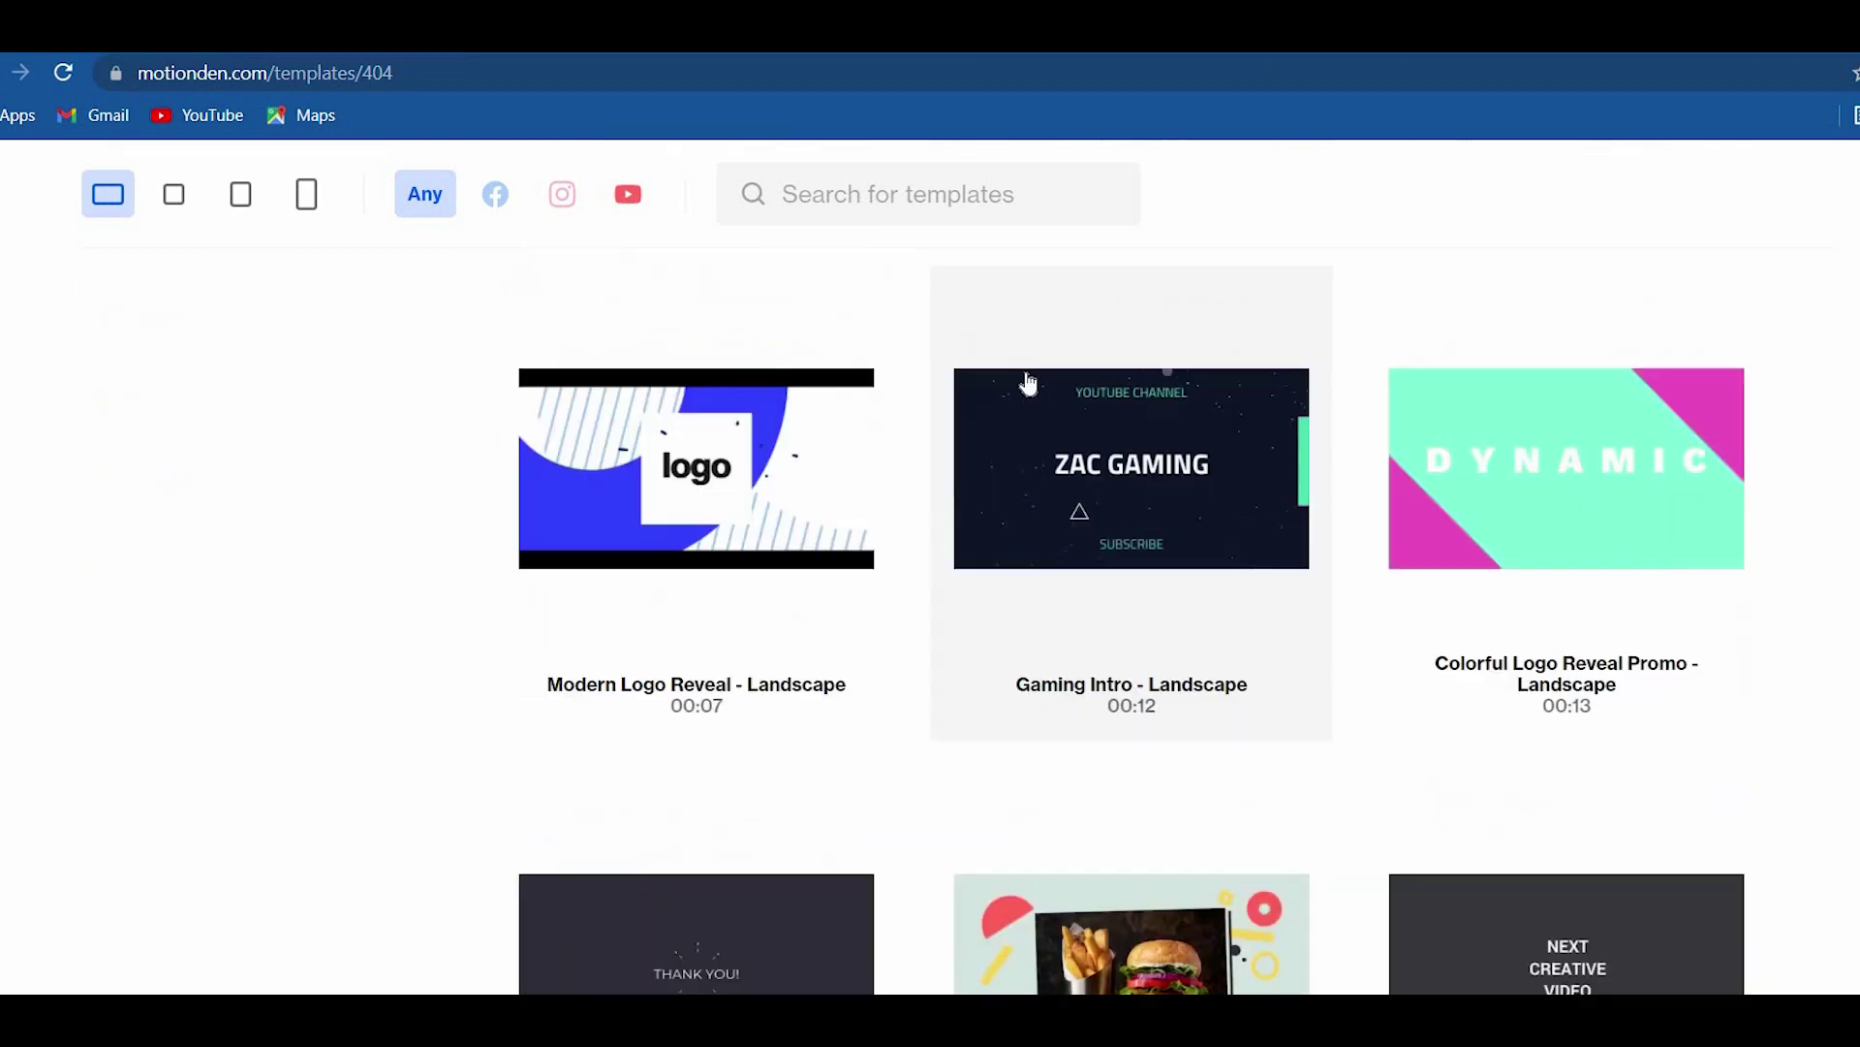
pyautogui.scroll(-5, 1029, 433)
pyautogui.scroll(20, 1021, 436)
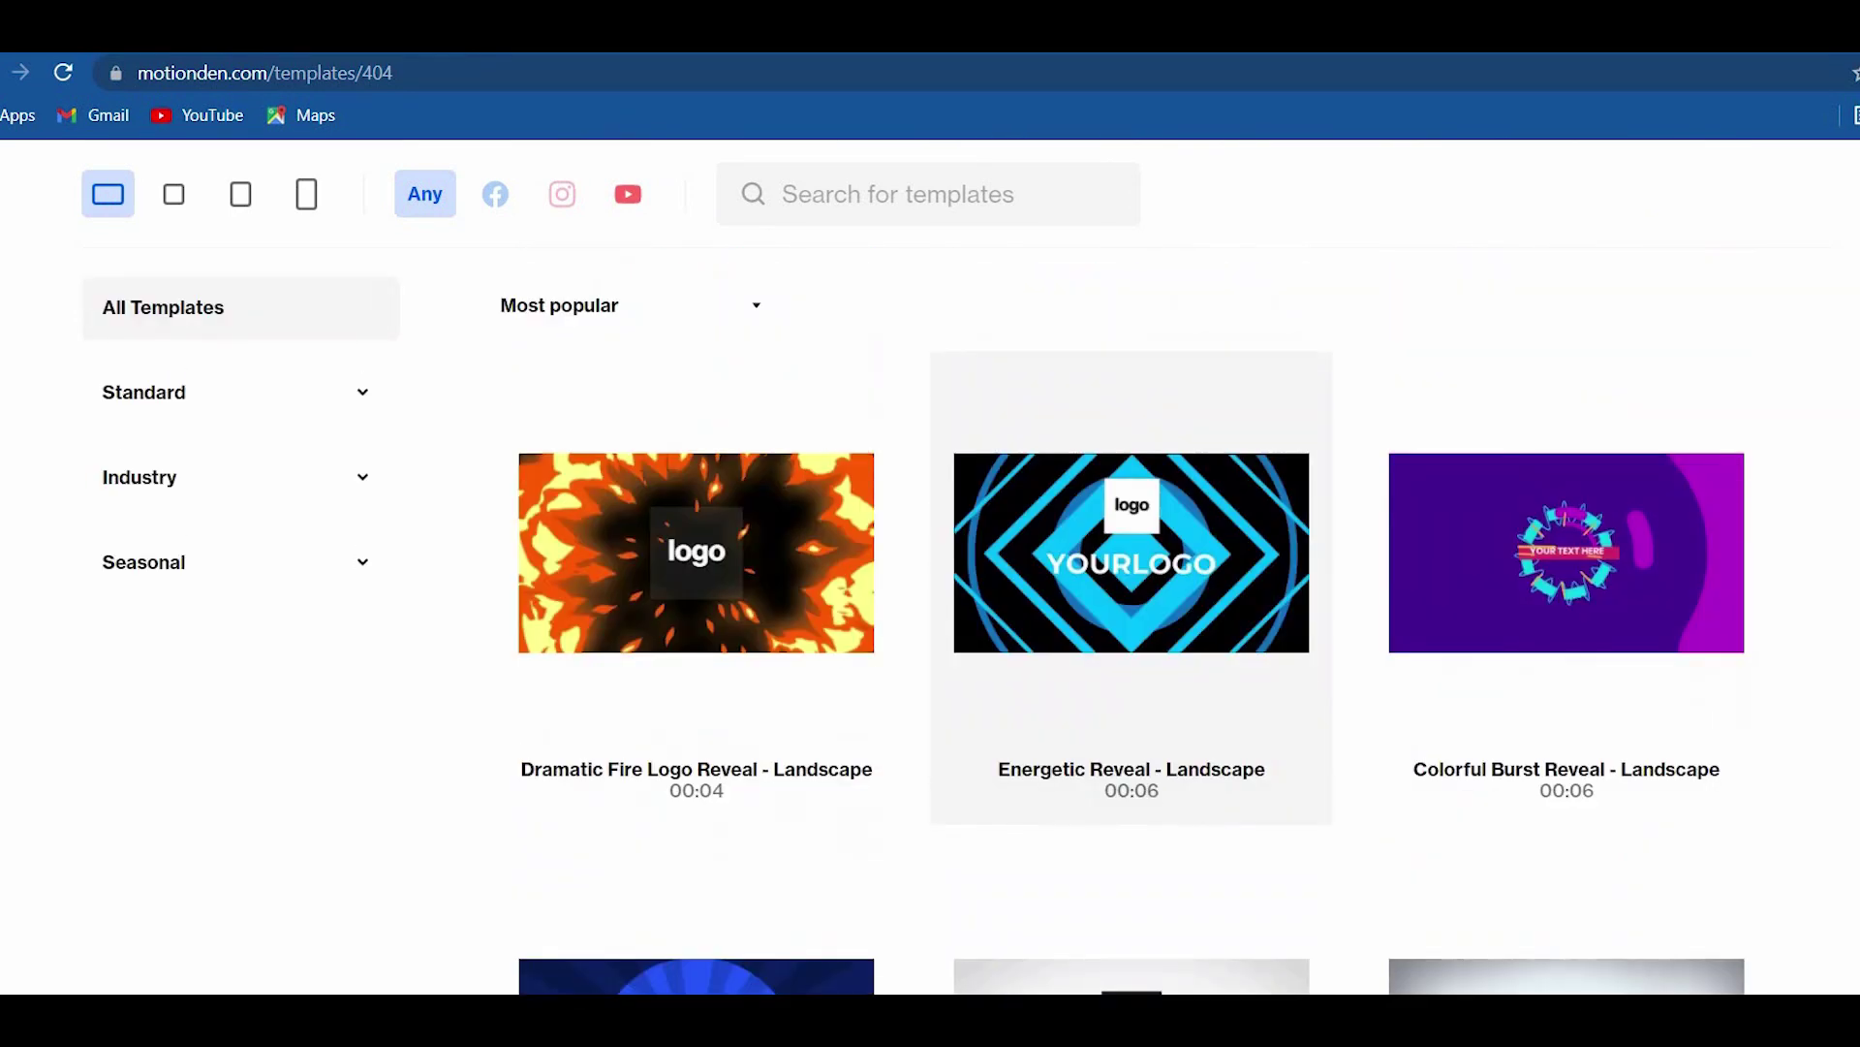
pyautogui.scroll(-5, 632, 446)
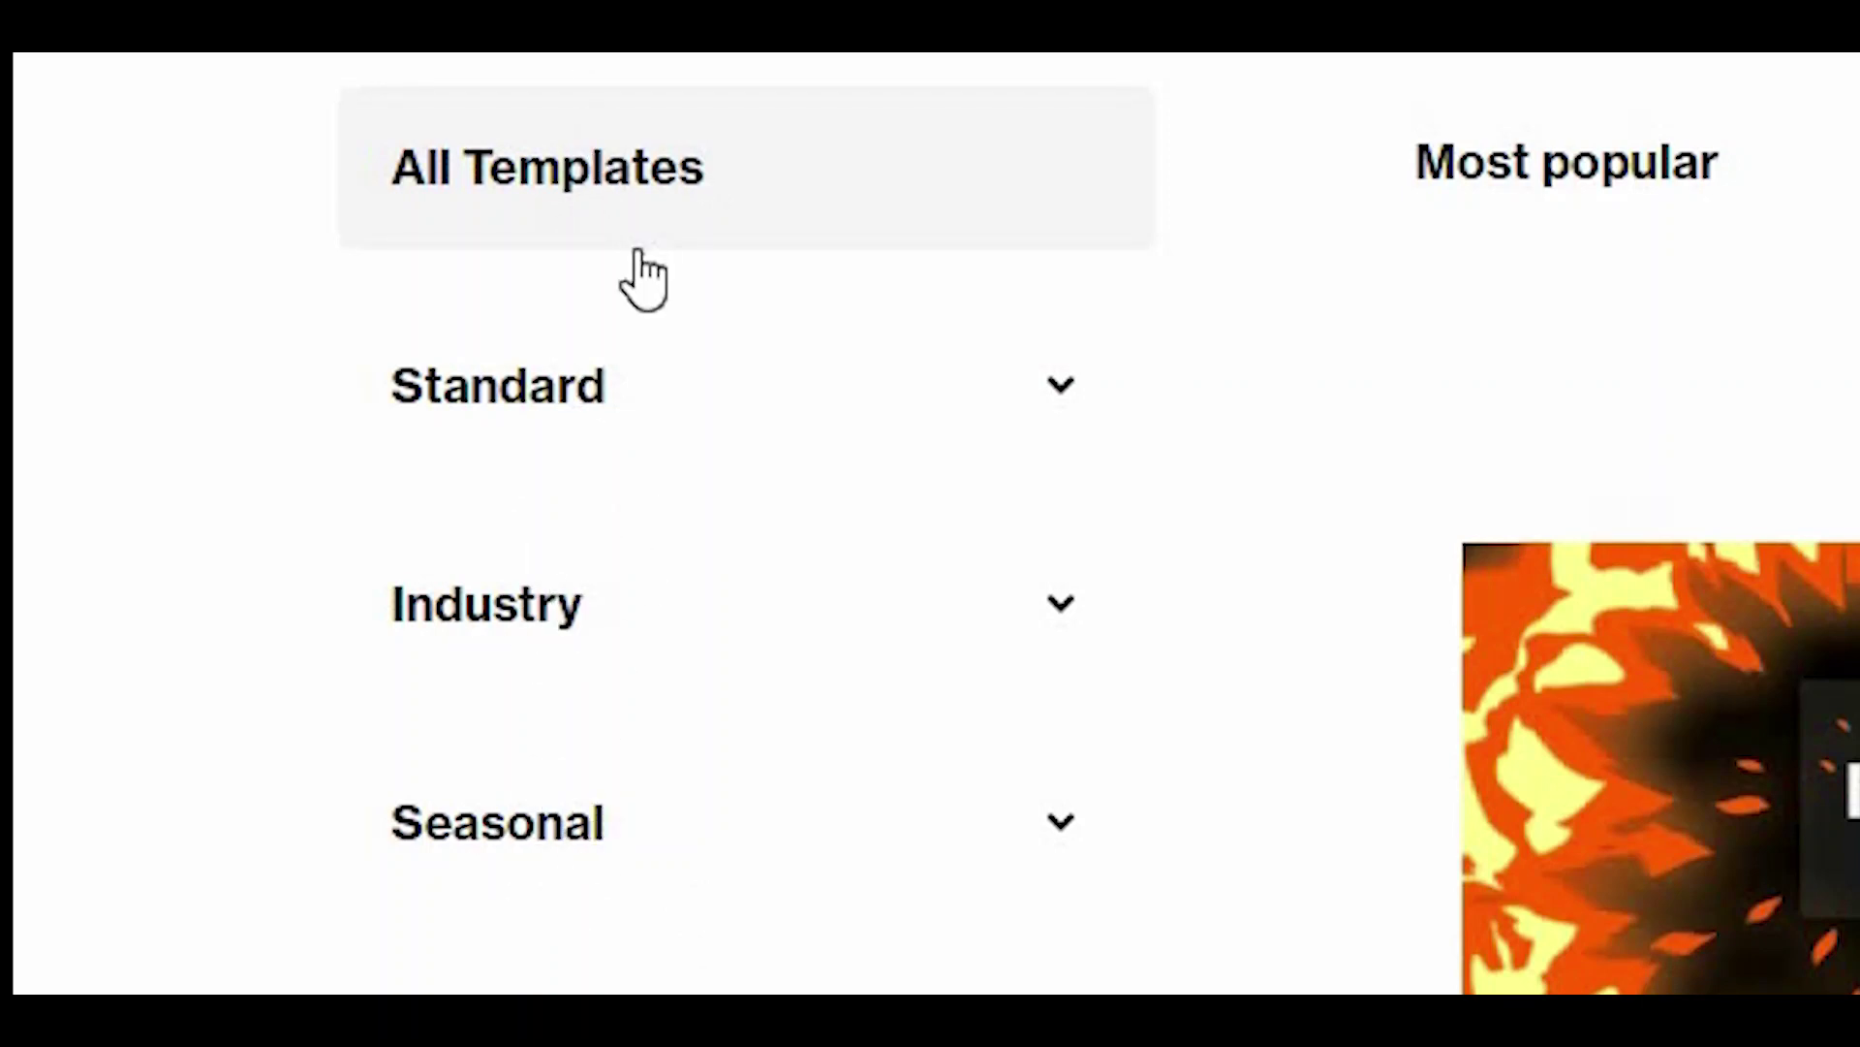
pyautogui.click(1054, 397)
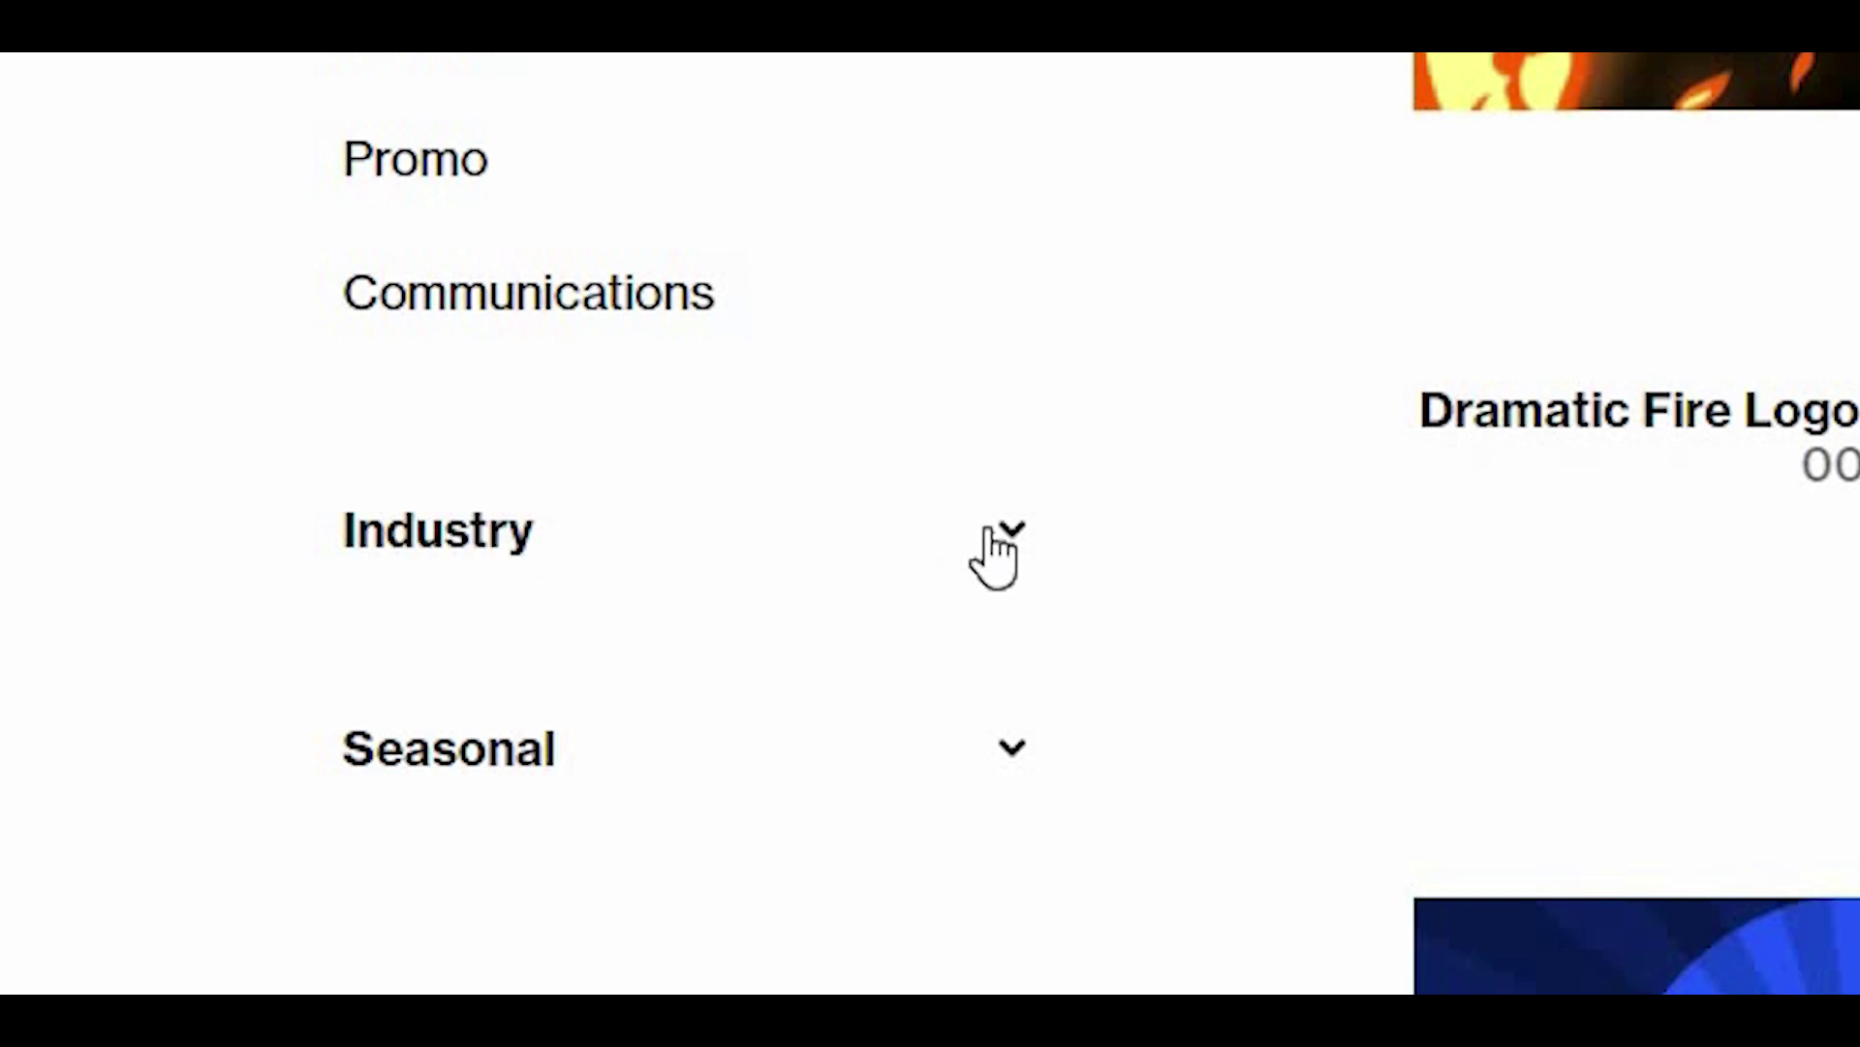
pyautogui.click(678, 530)
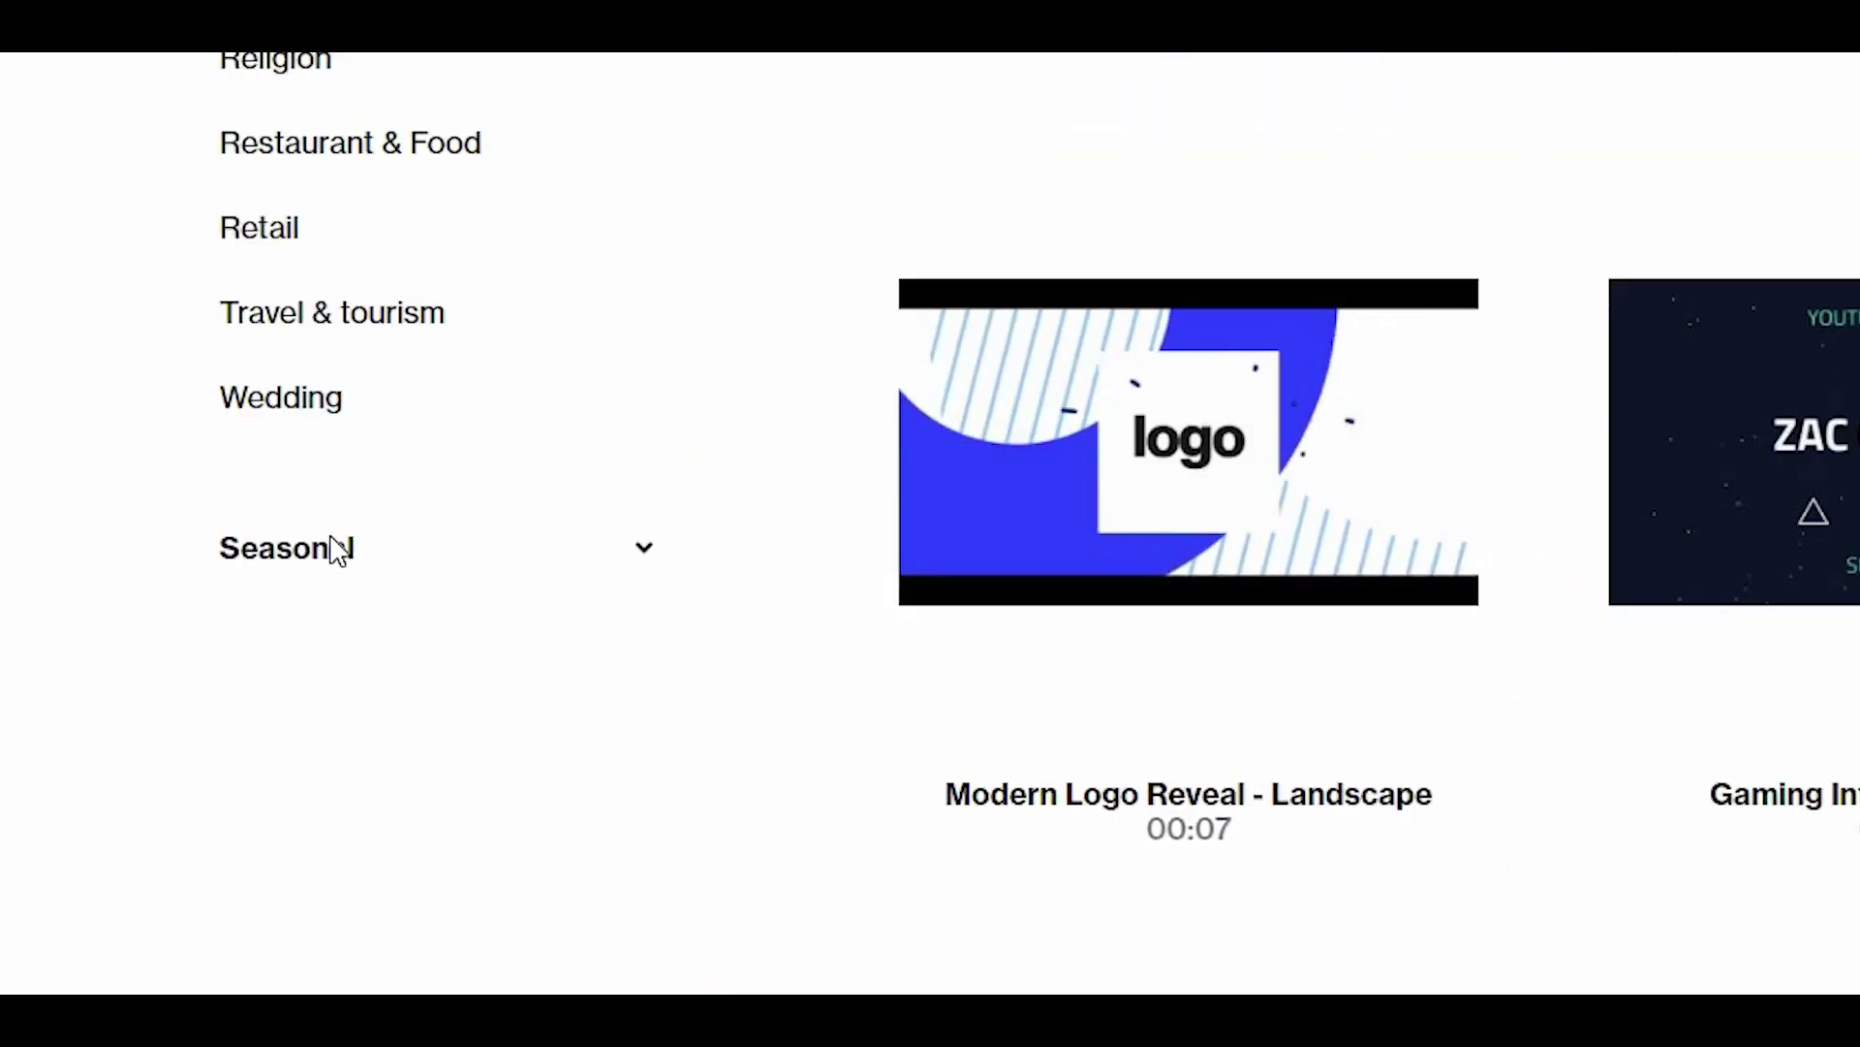
# - Expand Seasonal, filter to Easter templates, then expand Standard again to list Ads, Intro, Outro, Events
pyautogui.click(411, 494)
pyautogui.scroll(8, 305, 717)
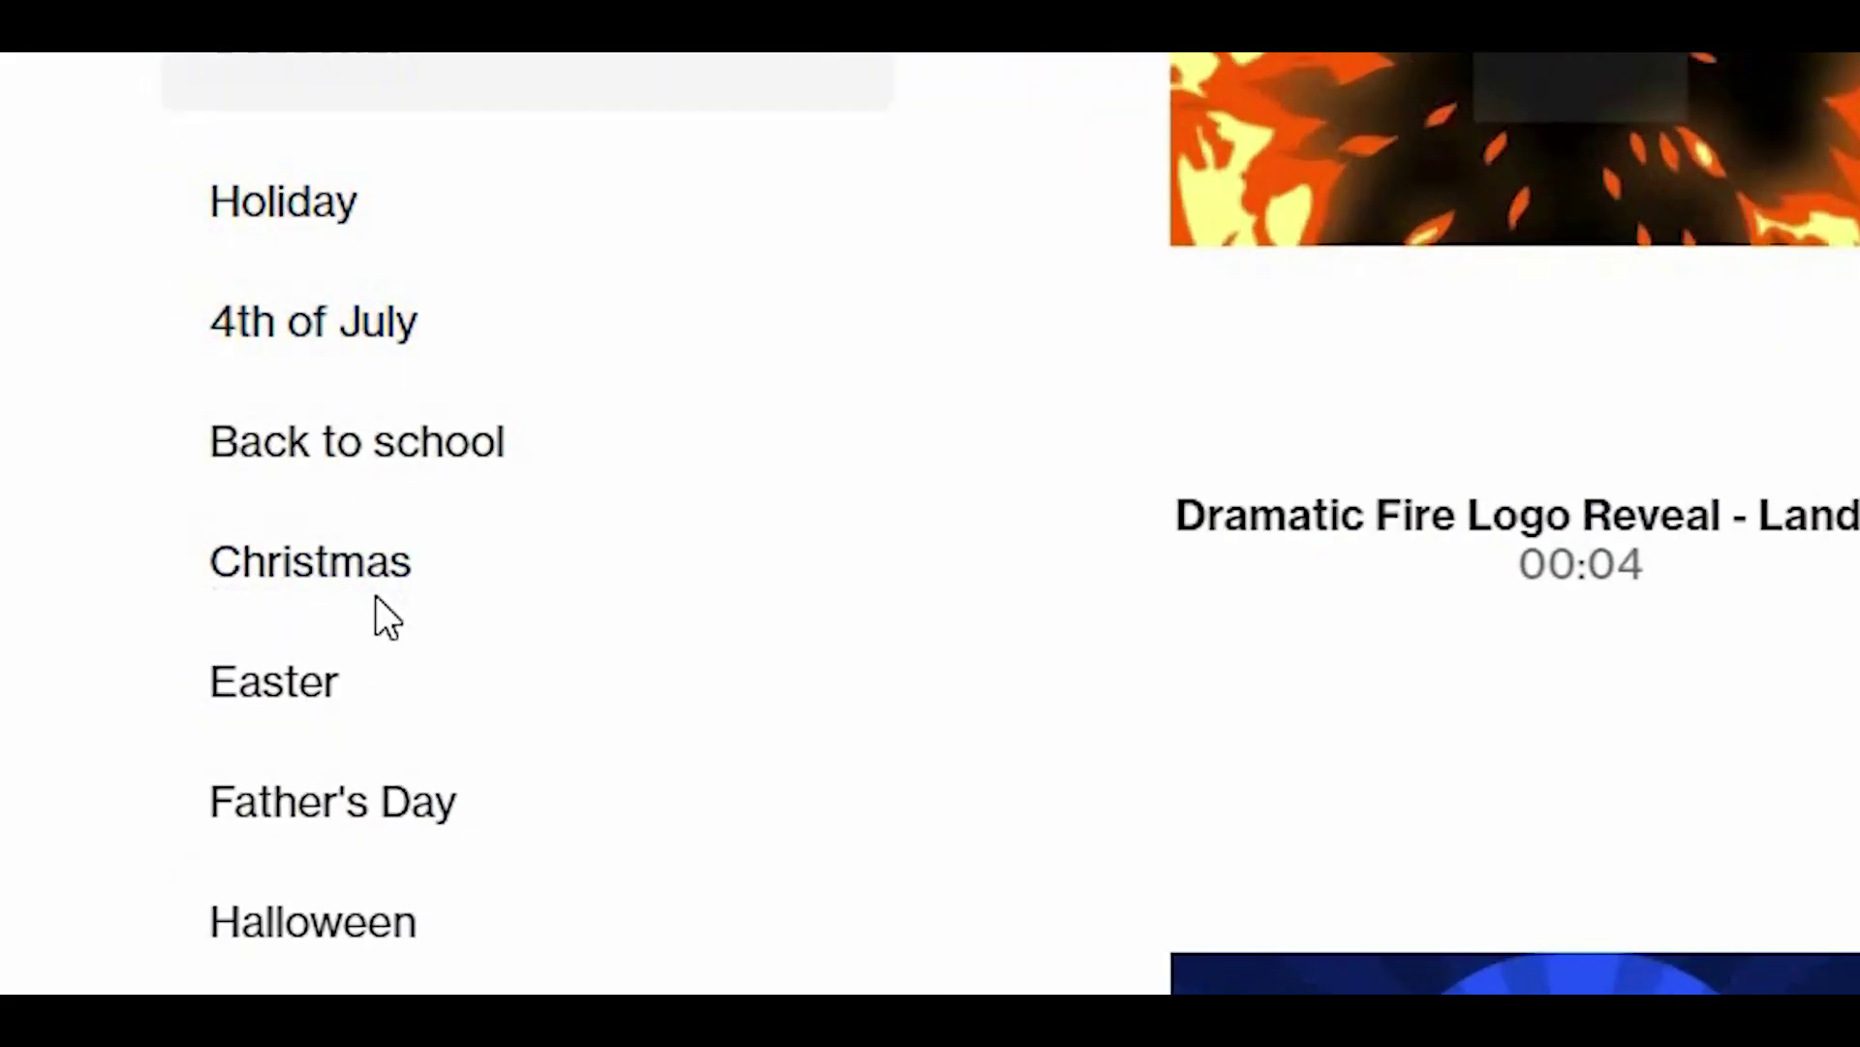
pyautogui.click(307, 686)
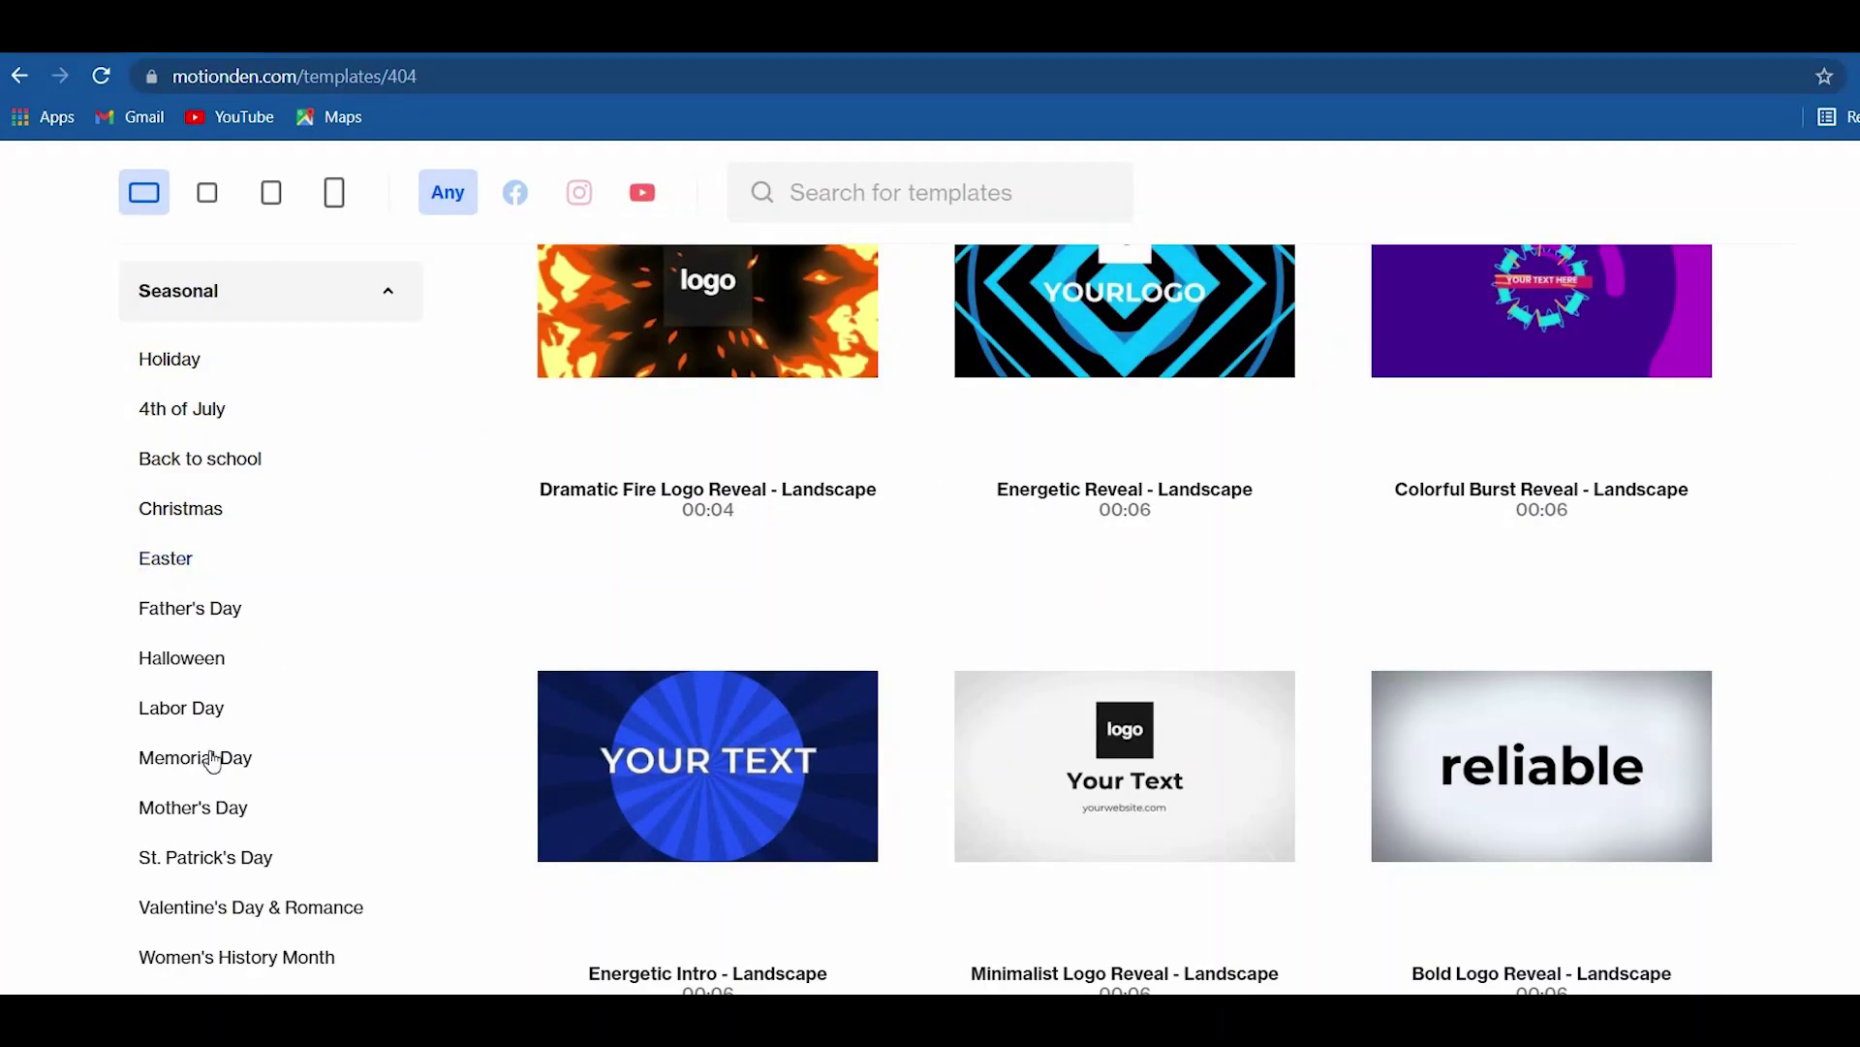
pyautogui.scroll(6, 238, 676)
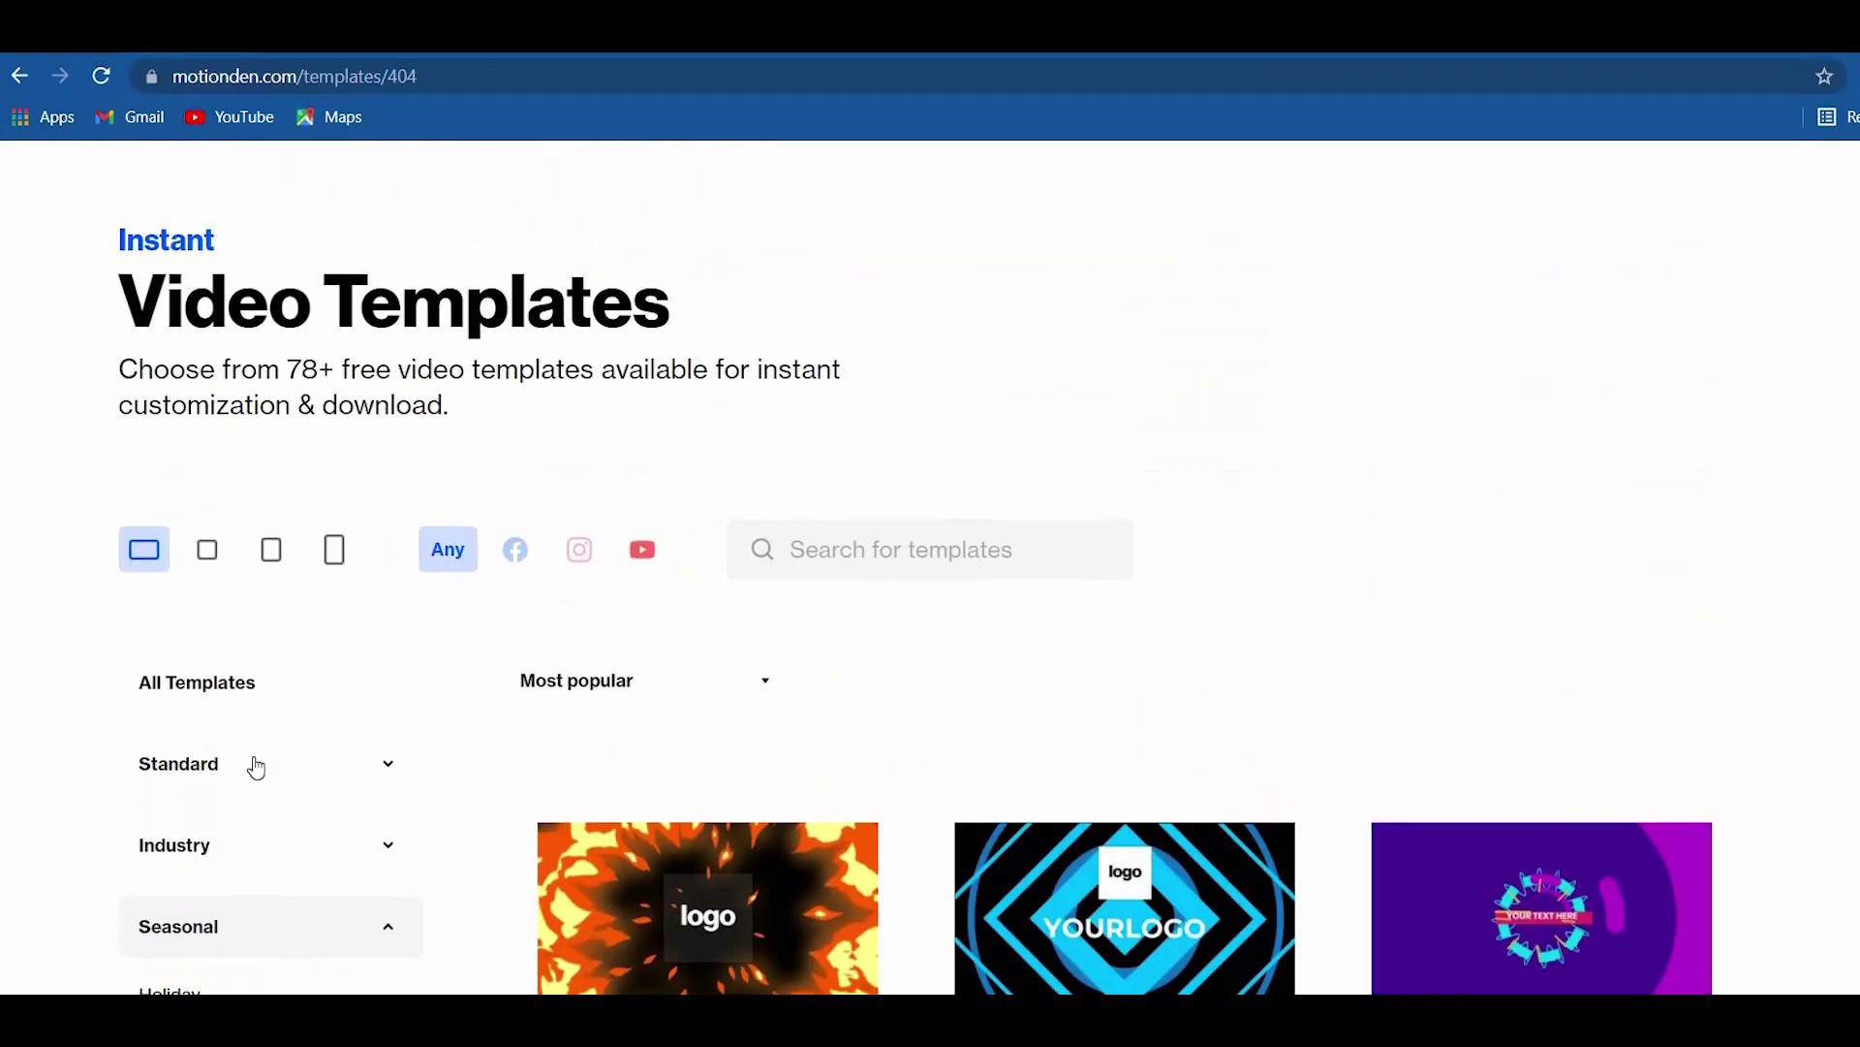
pyautogui.click(254, 761)
pyautogui.scroll(-2, 254, 736)
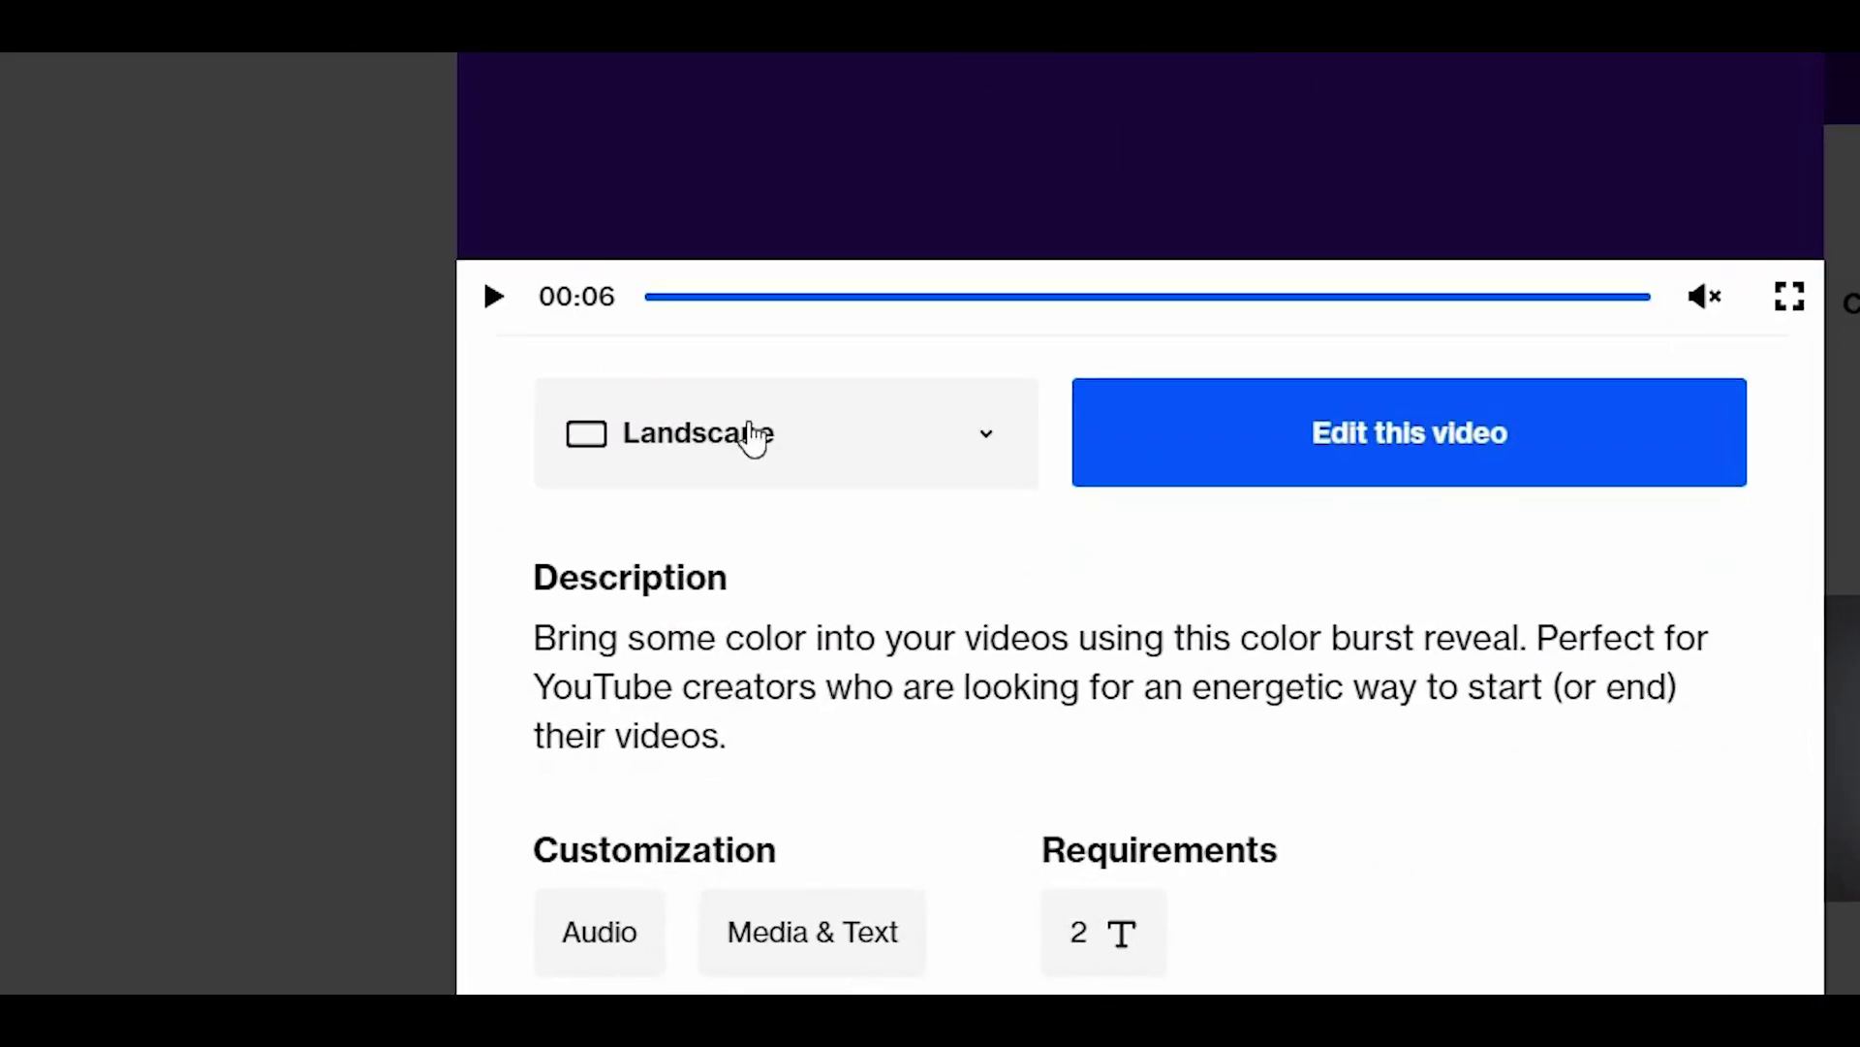
# - Choose Landscape format for Colorful Burst Reveal and open it in the video editor
pyautogui.click(812, 446)
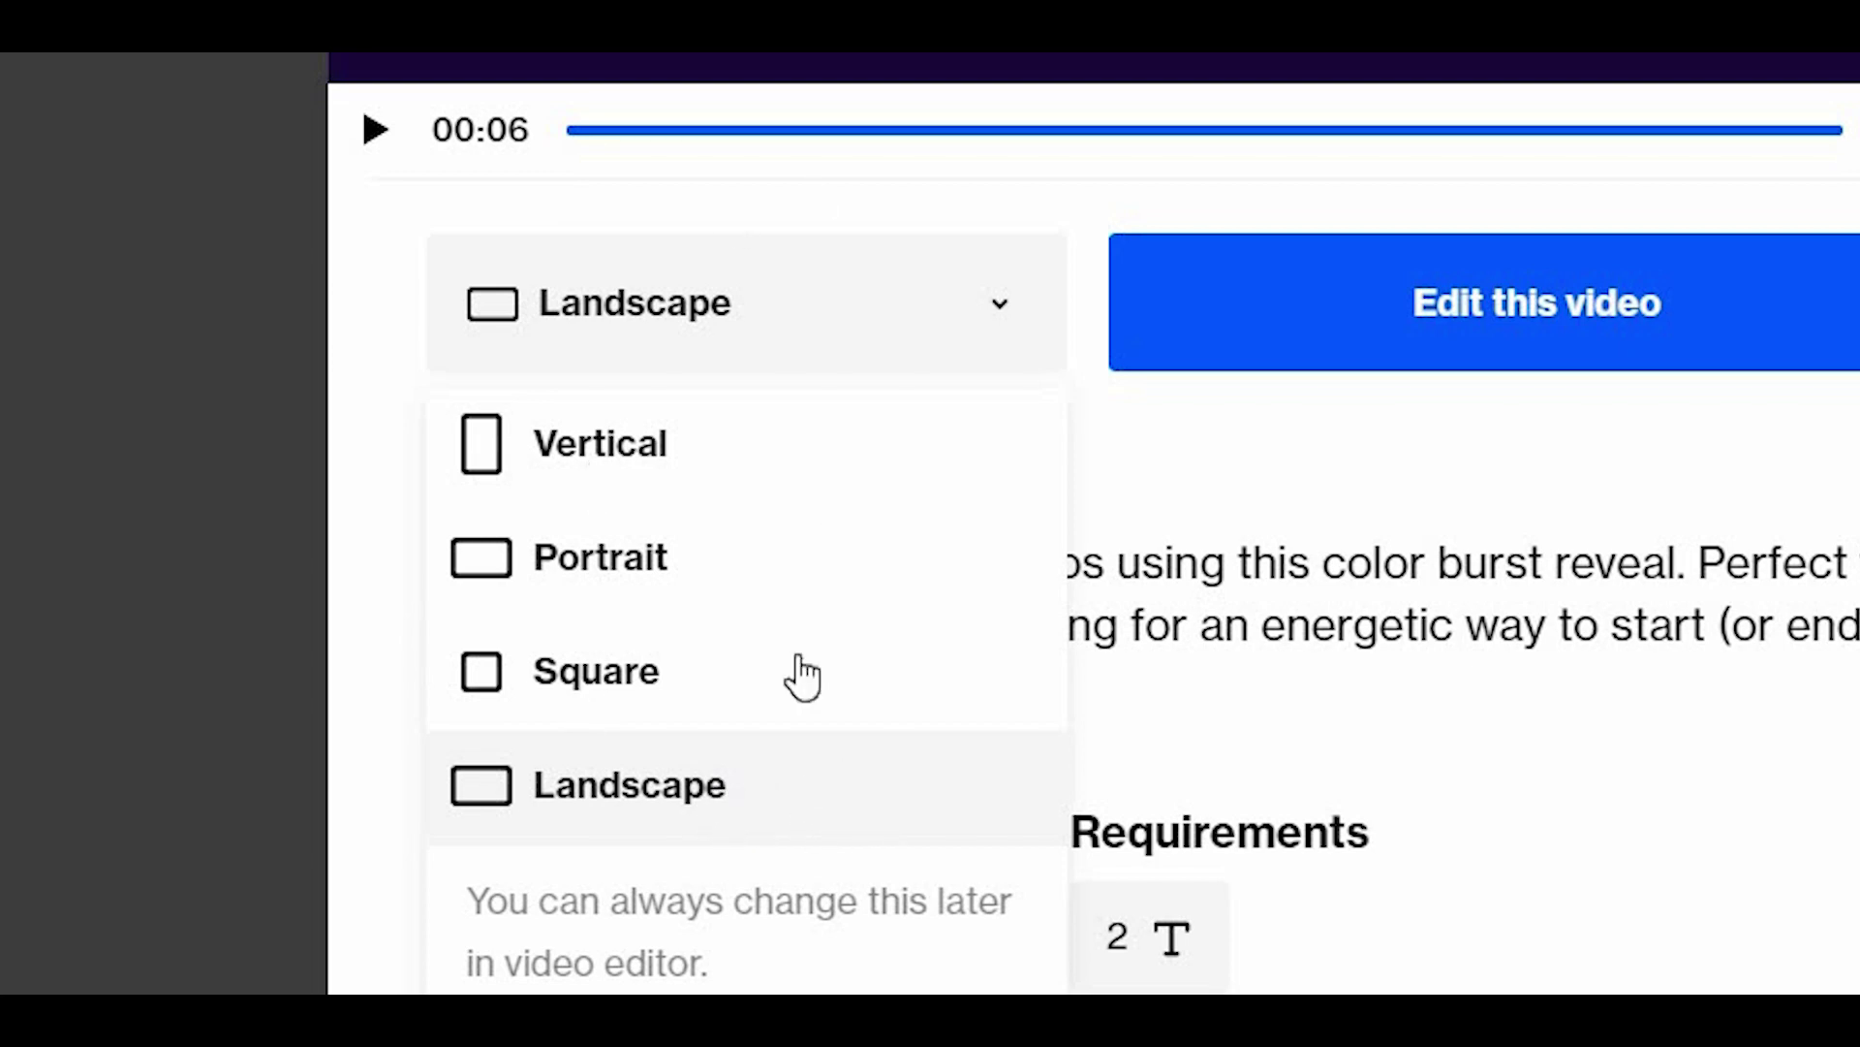
pyautogui.click(780, 785)
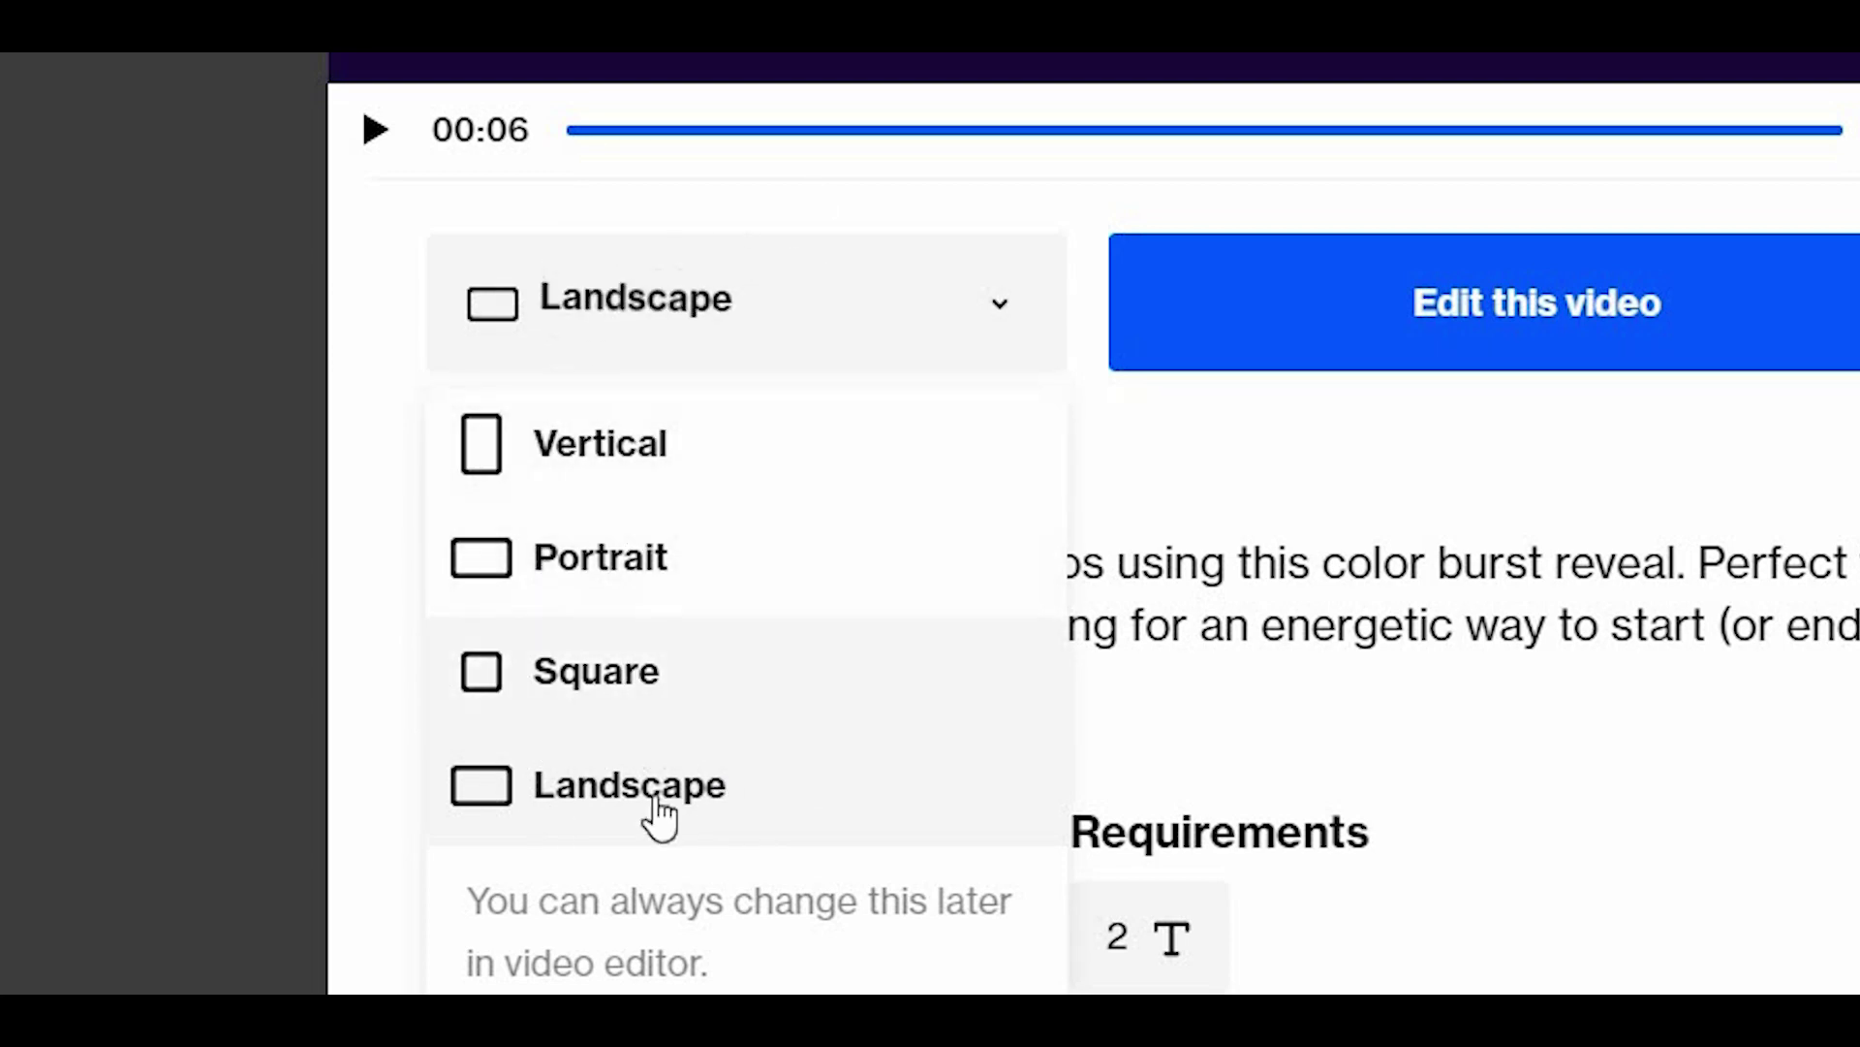
pyautogui.click(1520, 337)
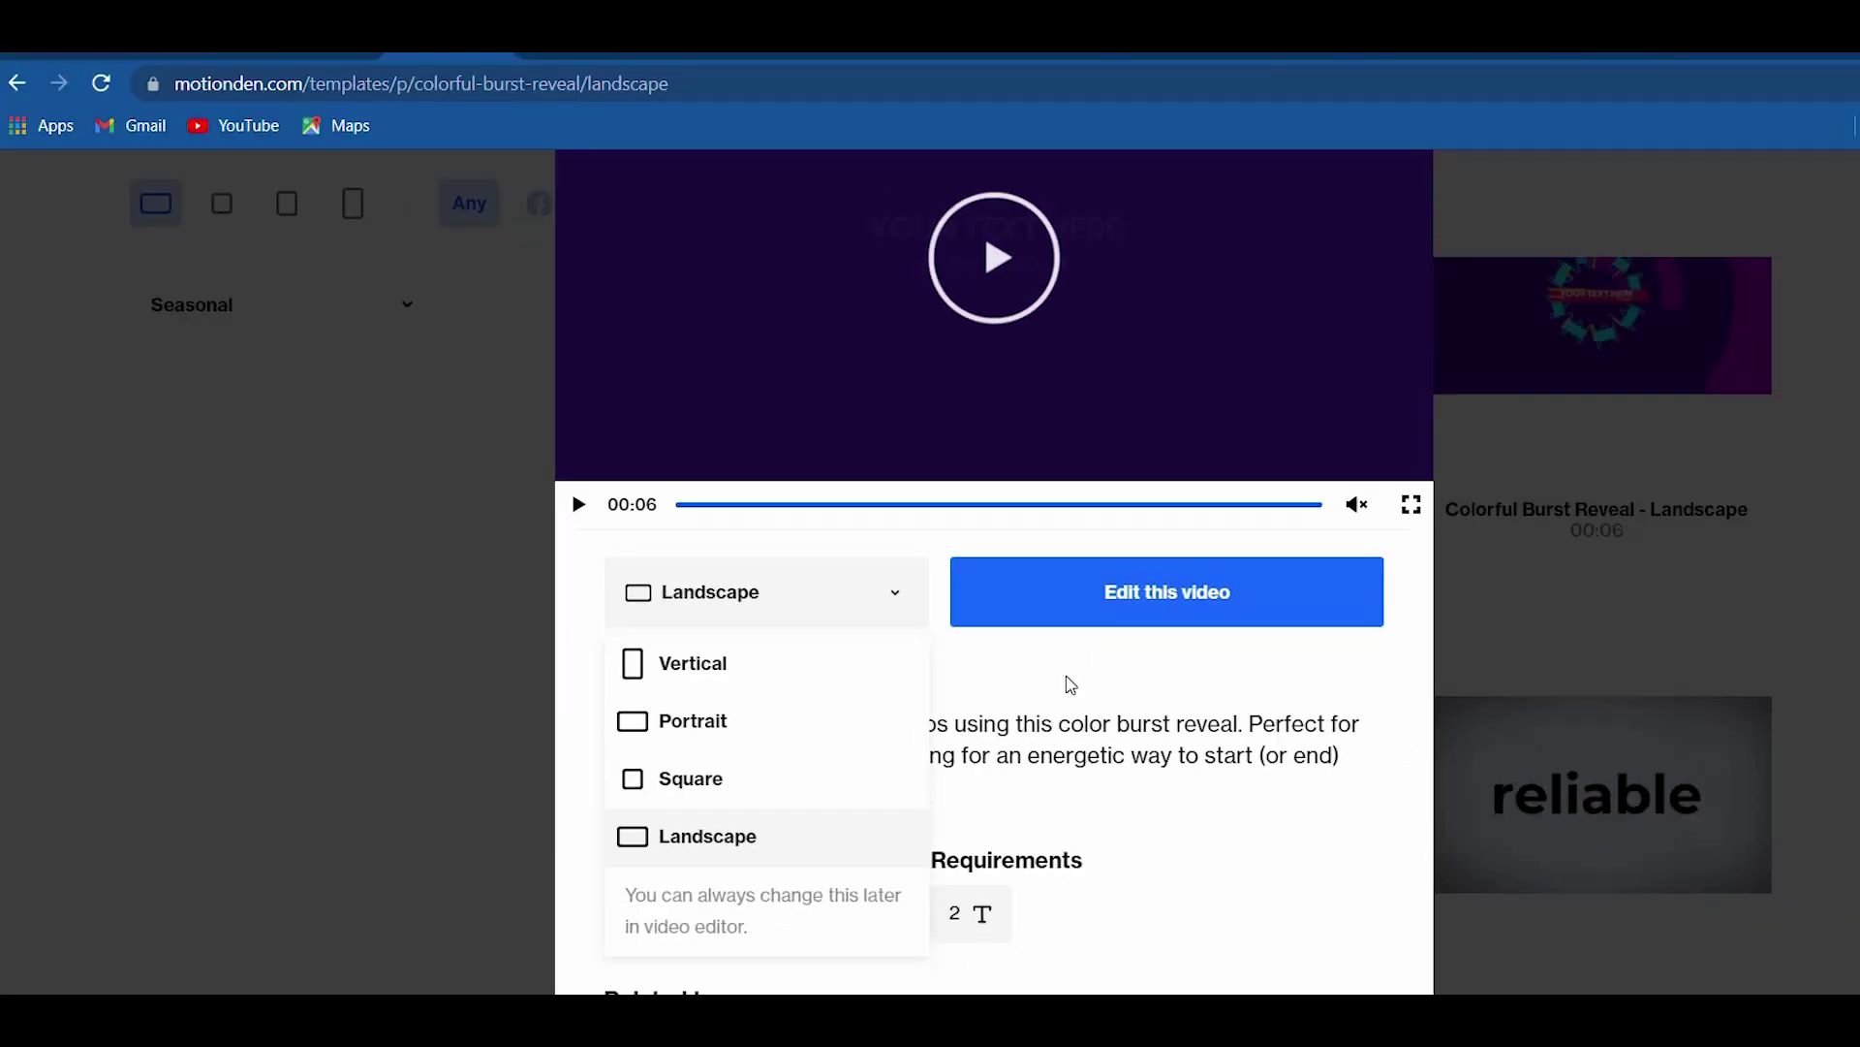
pyautogui.click(1300, 410)
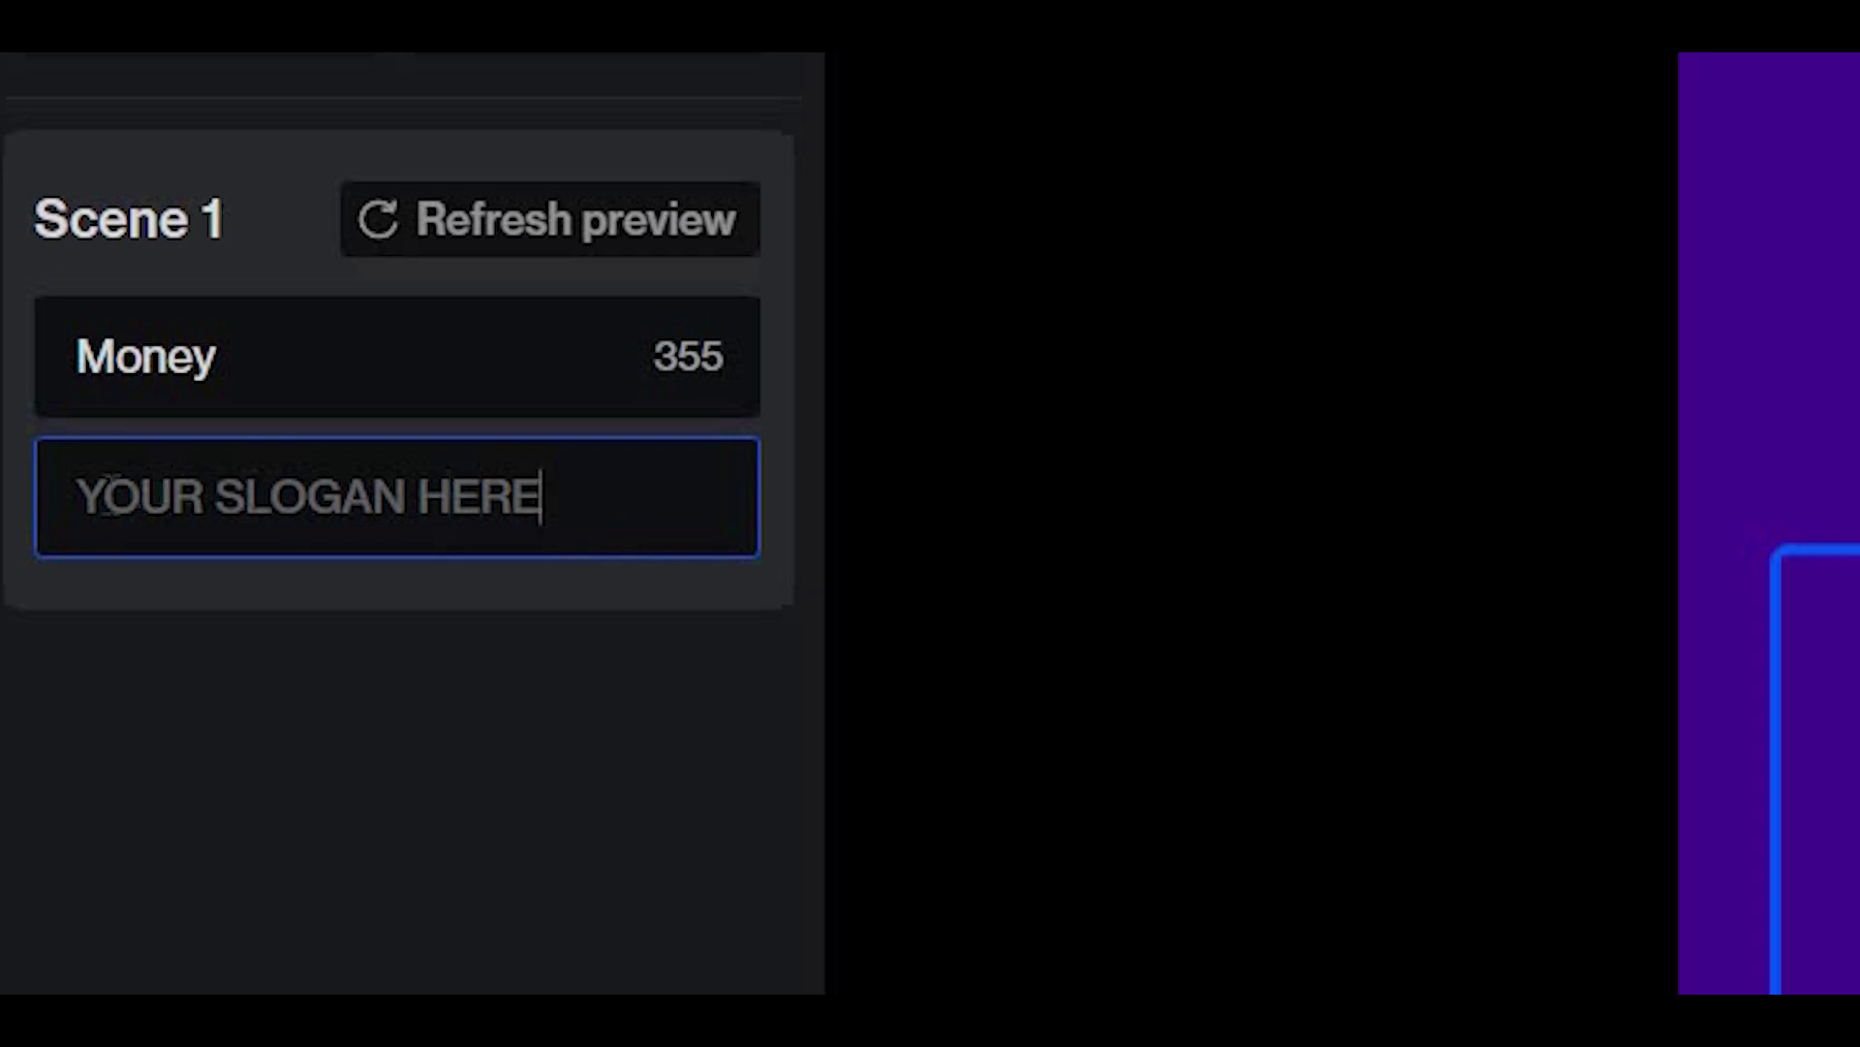
# - Delete the placeholder slogan text and select Scene 1's Money title
pyautogui.hotkey('ctrl', 'a')
pyautogui.press('BackSpace')
pyautogui.click(191, 314)
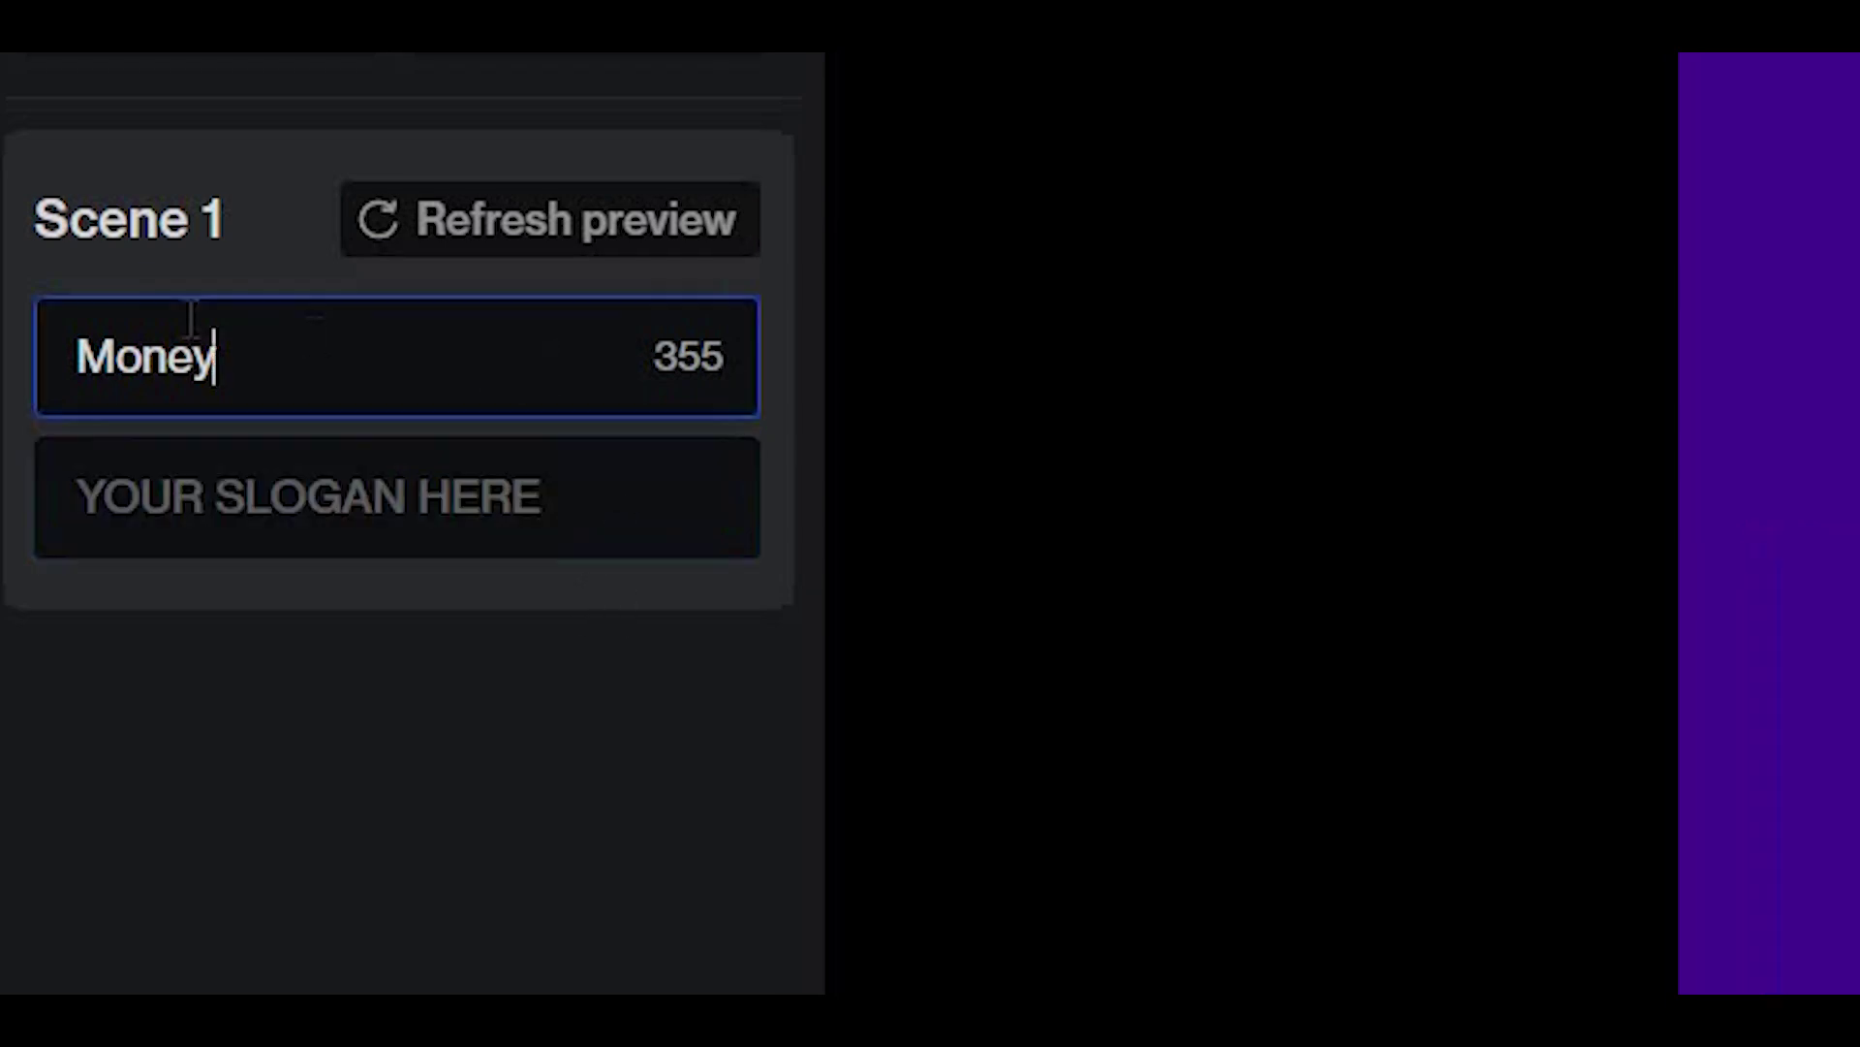
pyautogui.hotkey('shift', 'Left')
pyautogui.hotkey('shift', 'Left')
pyautogui.hotkey('shift', 'Left')
pyautogui.hotkey('shift', 'Left')
pyautogui.hotkey('shift', 'Left')
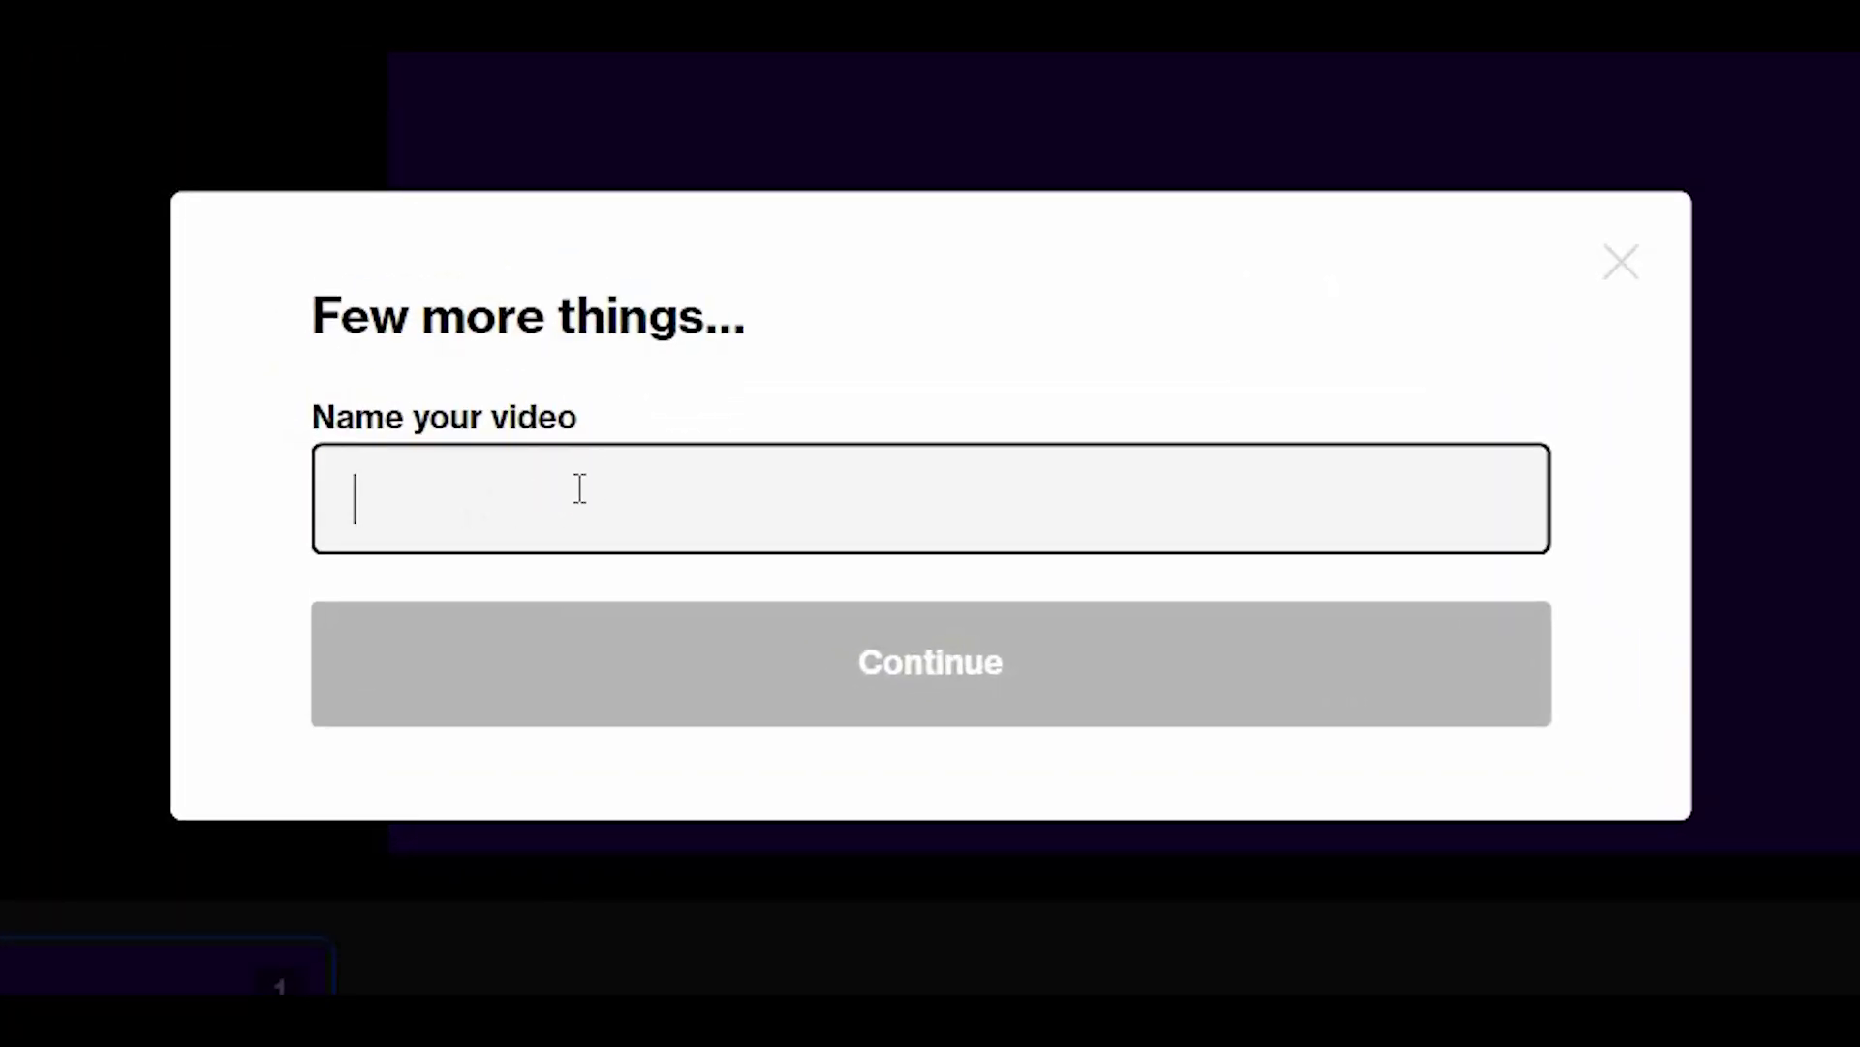
# - Enter 'Client #1' as the video name
pyautogui.write('Client #1')
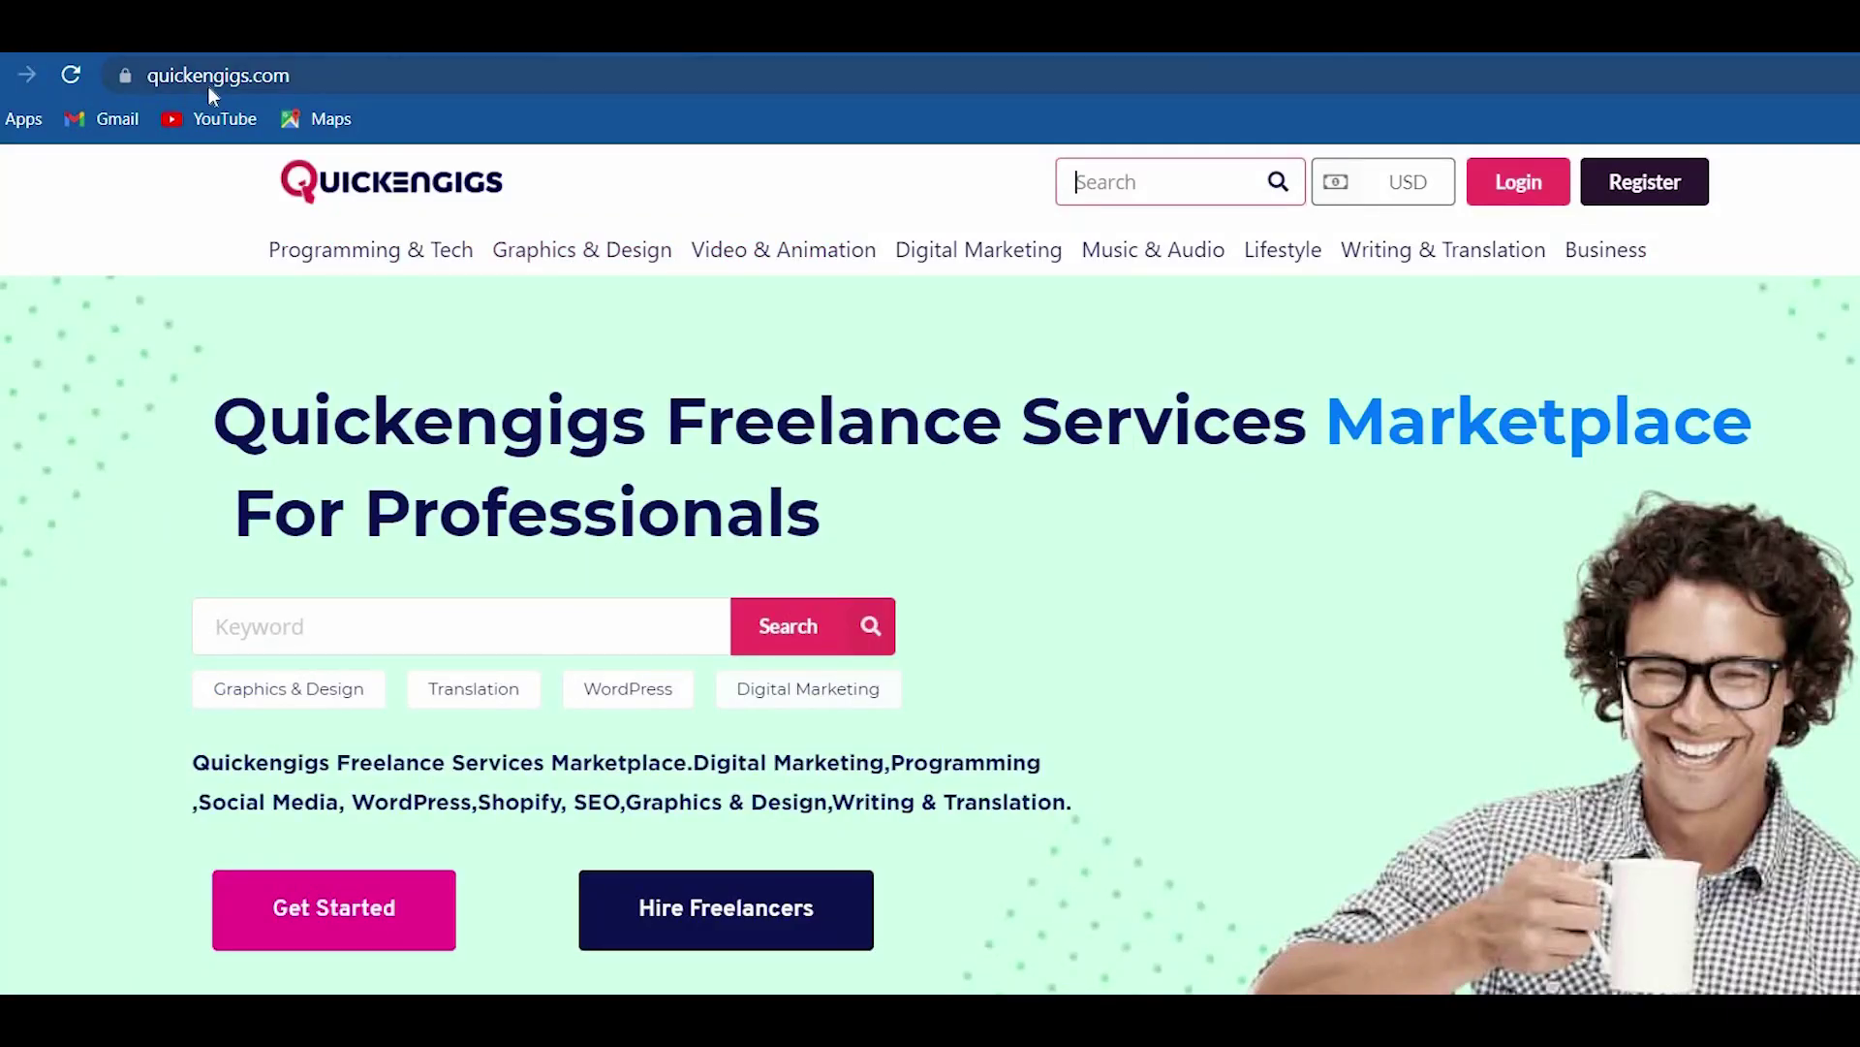
pyautogui.click(208, 83)
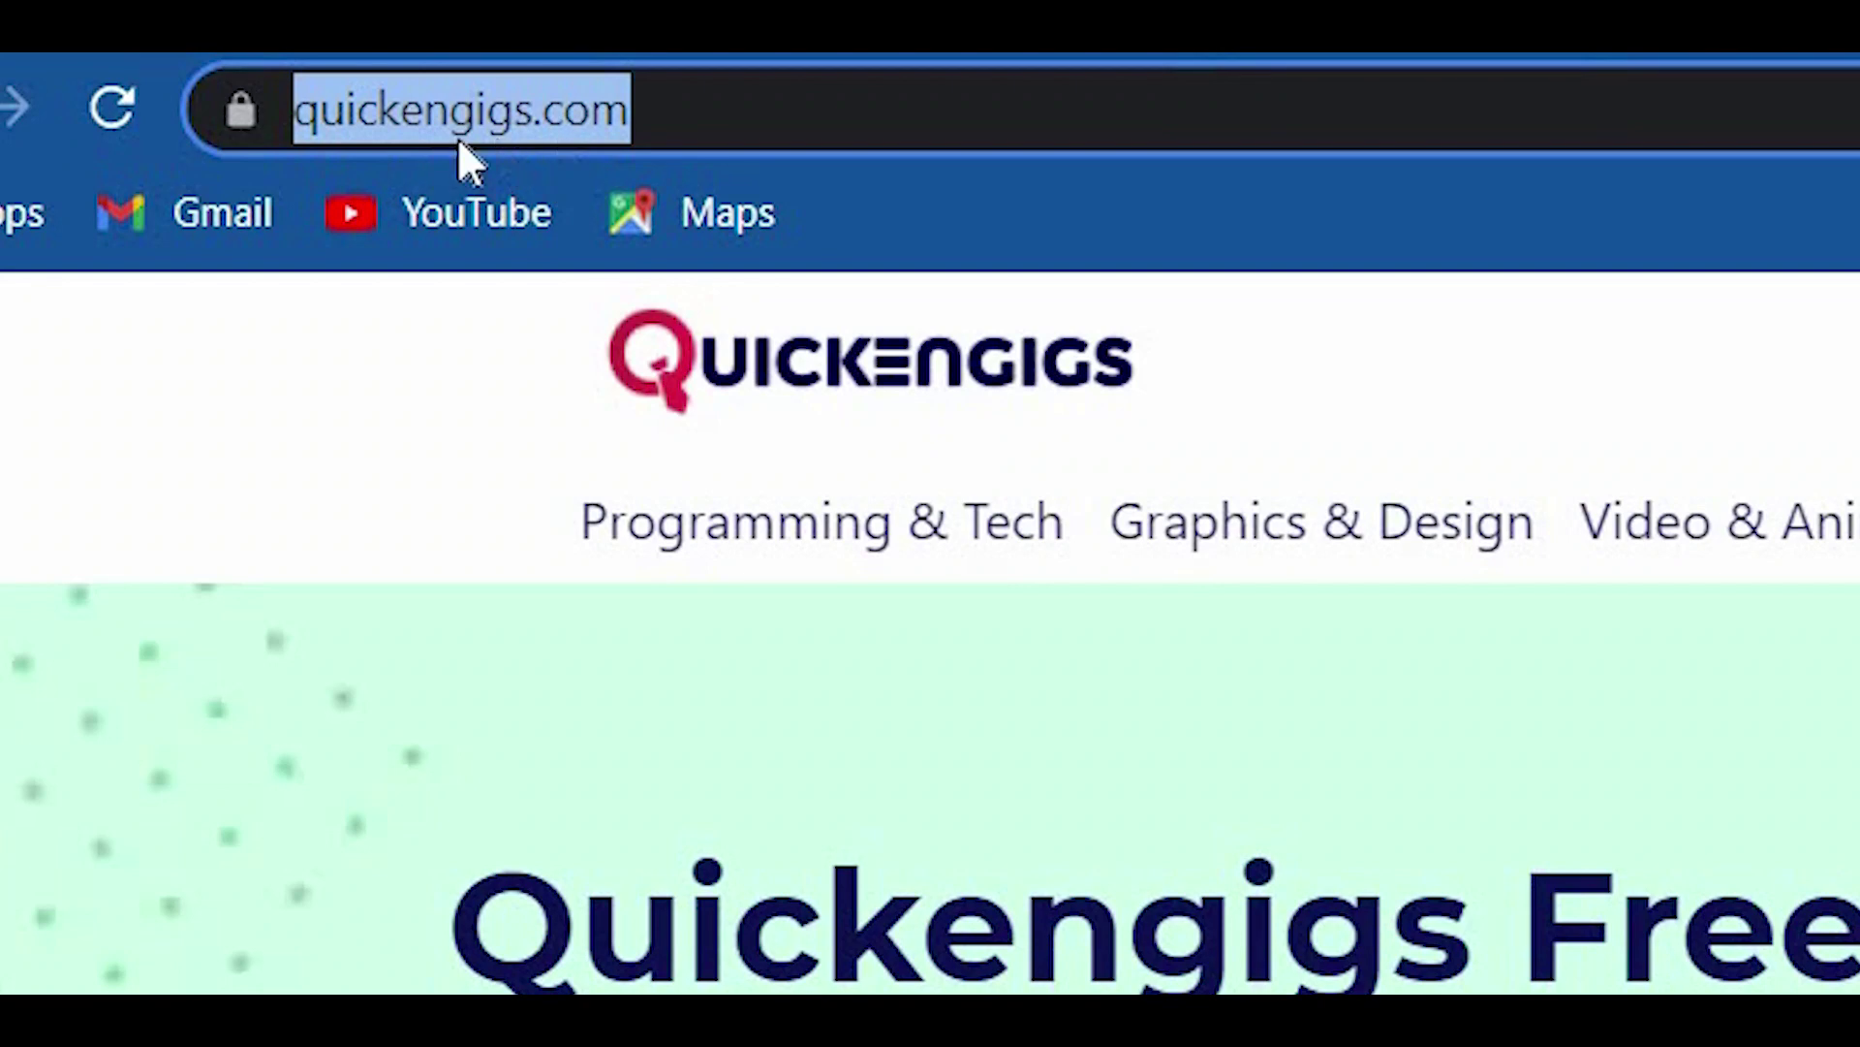
pyautogui.click(381, 409)
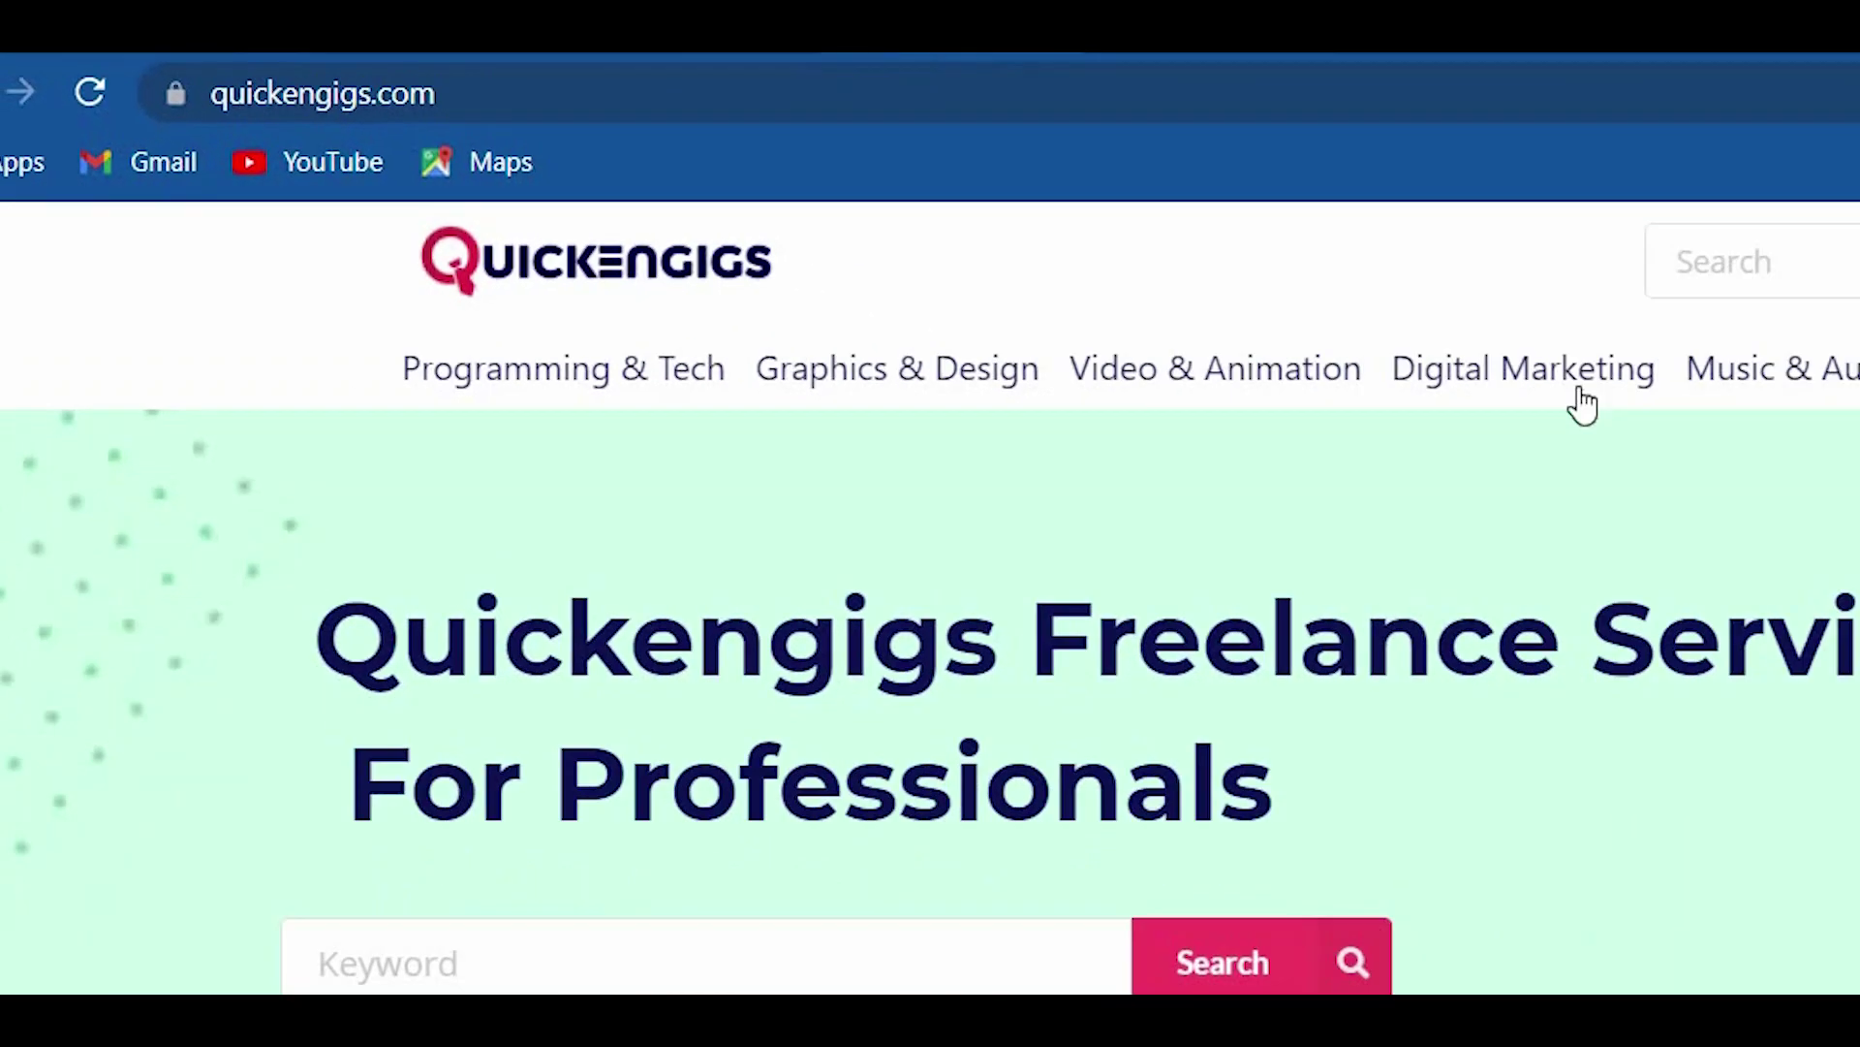
pyautogui.moveTo(910, 240)
pyautogui.scroll(-15, 680, 430)
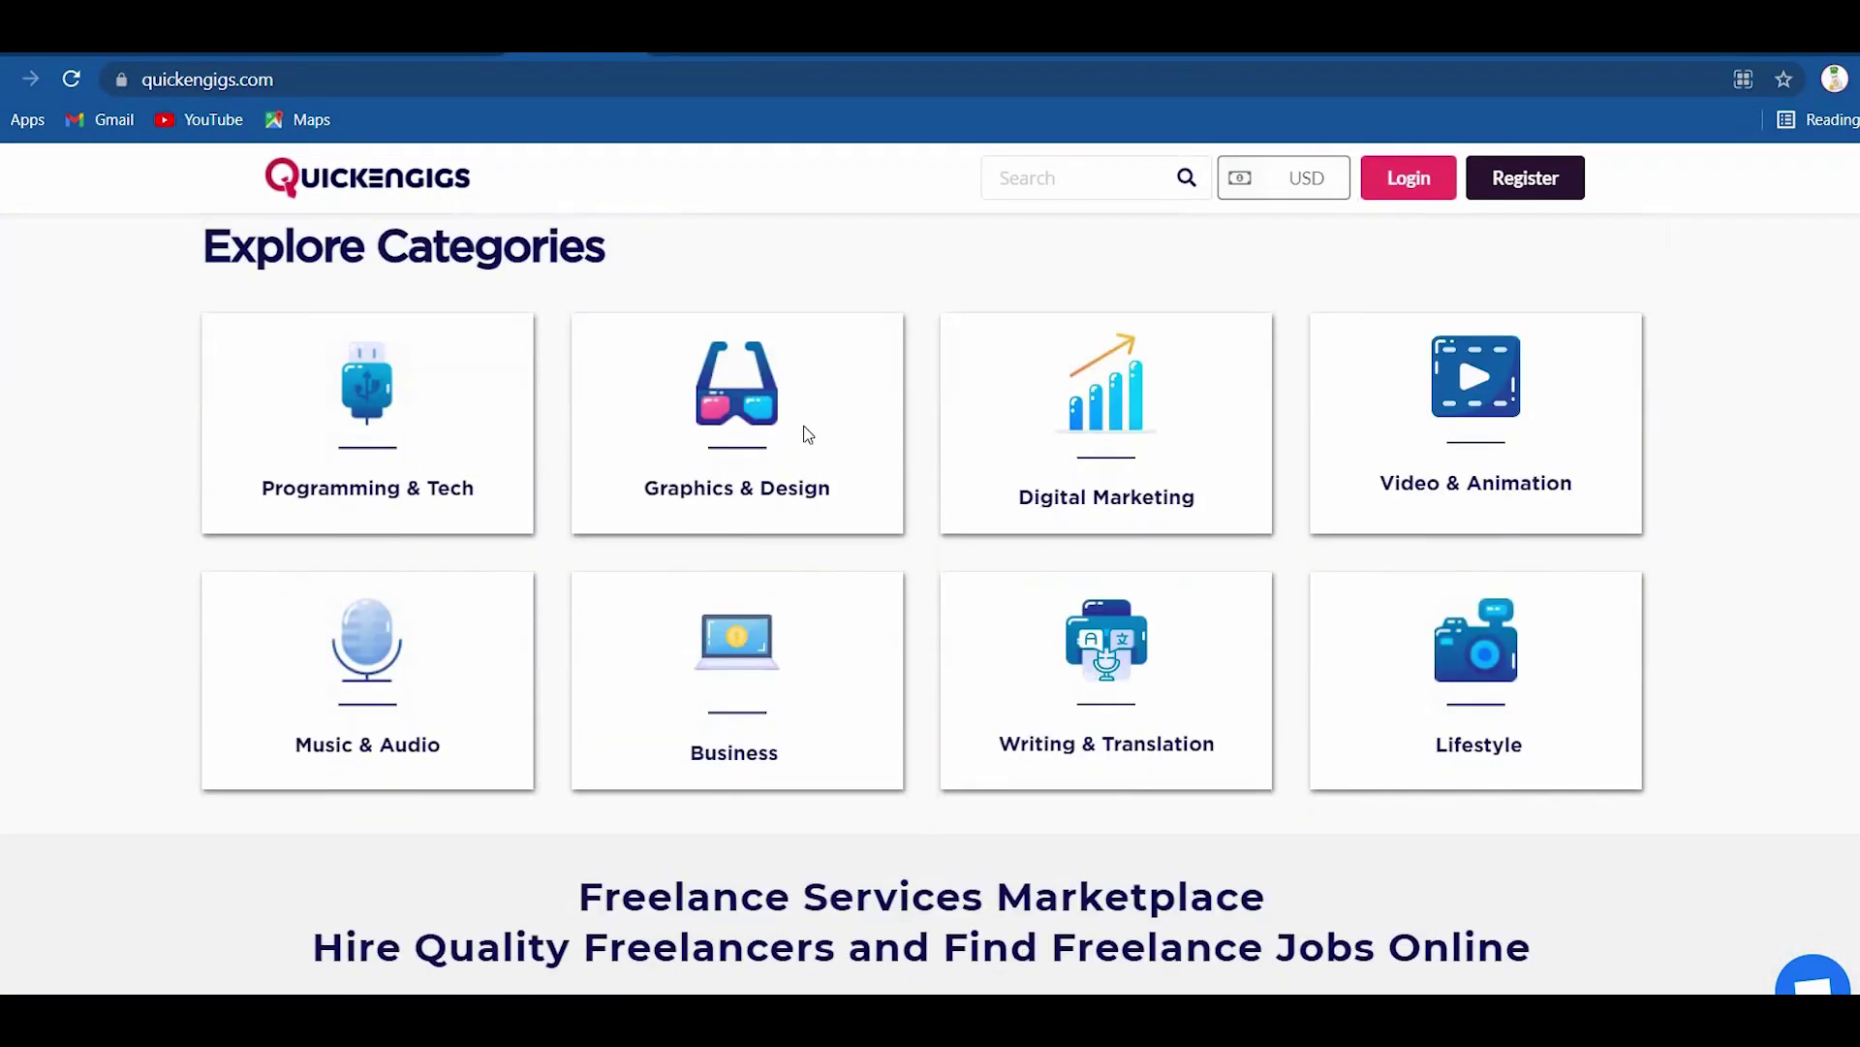
pyautogui.scroll(-3, 808, 435)
pyautogui.scroll(15, 639, 448)
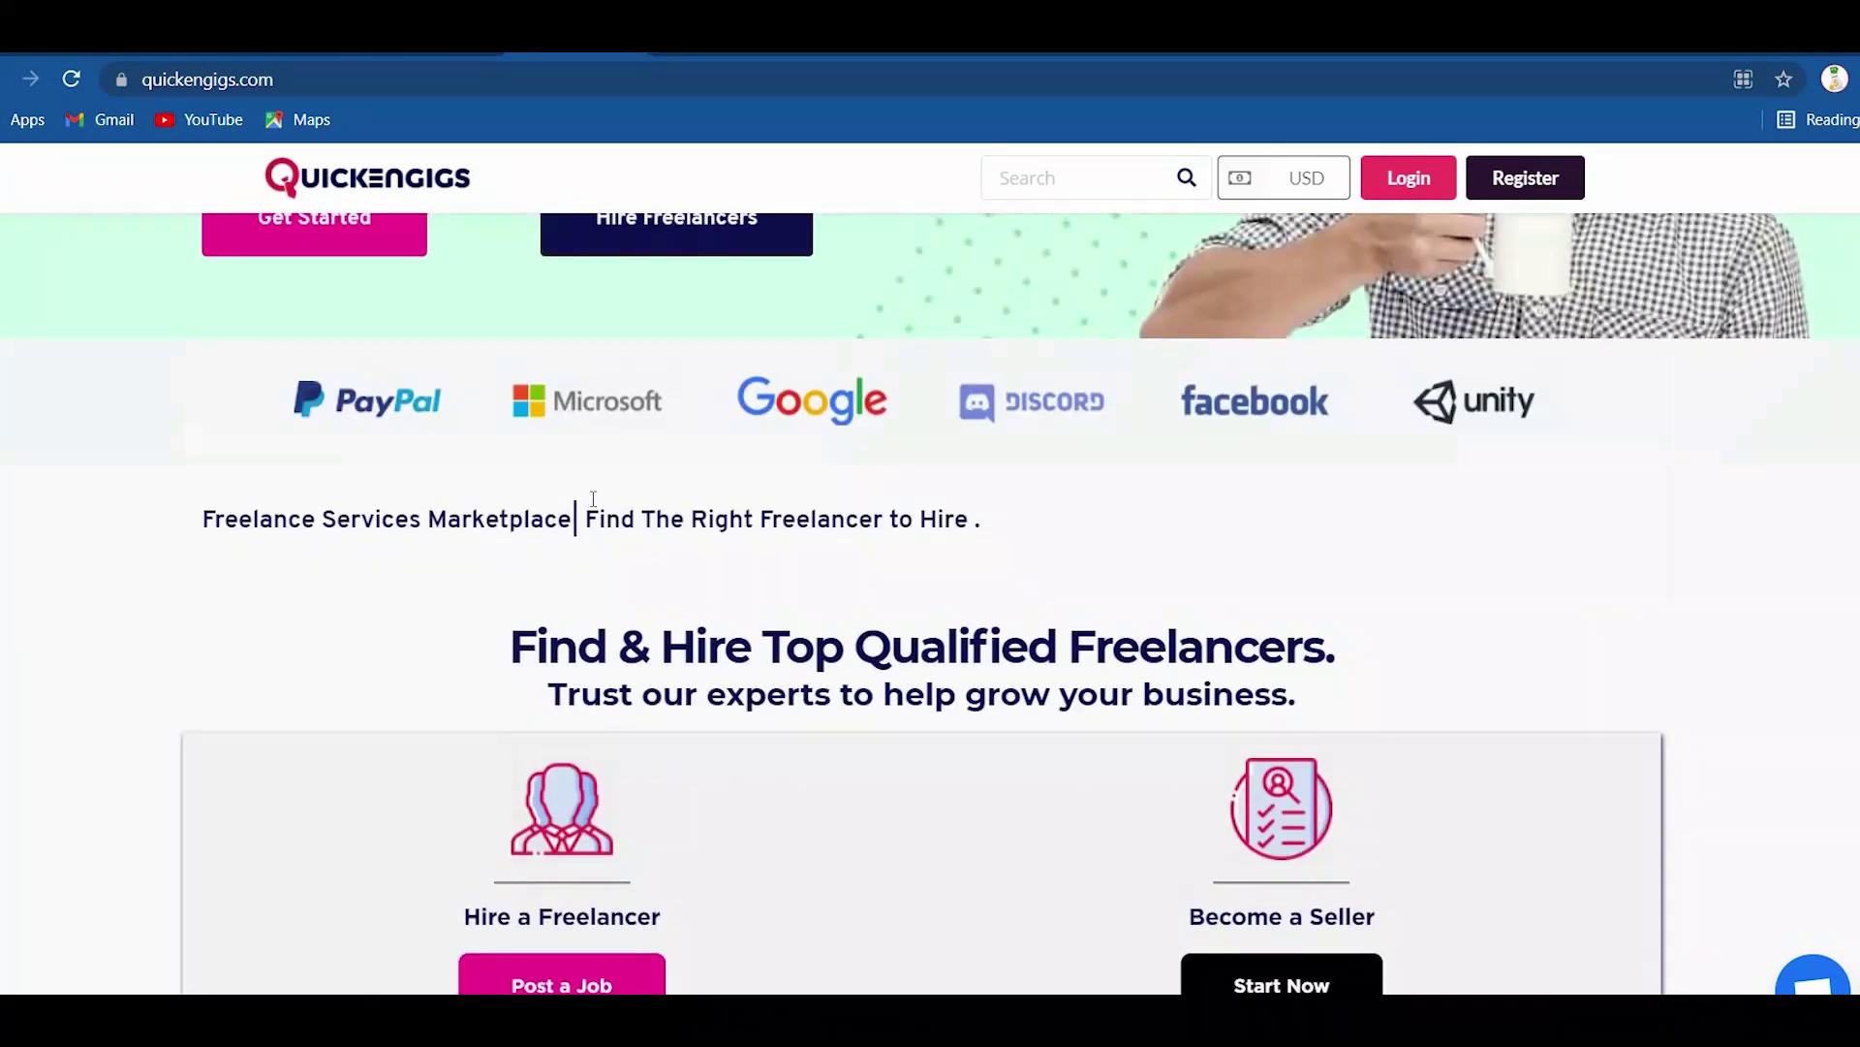
pyautogui.scroll(-3, 325, 800)
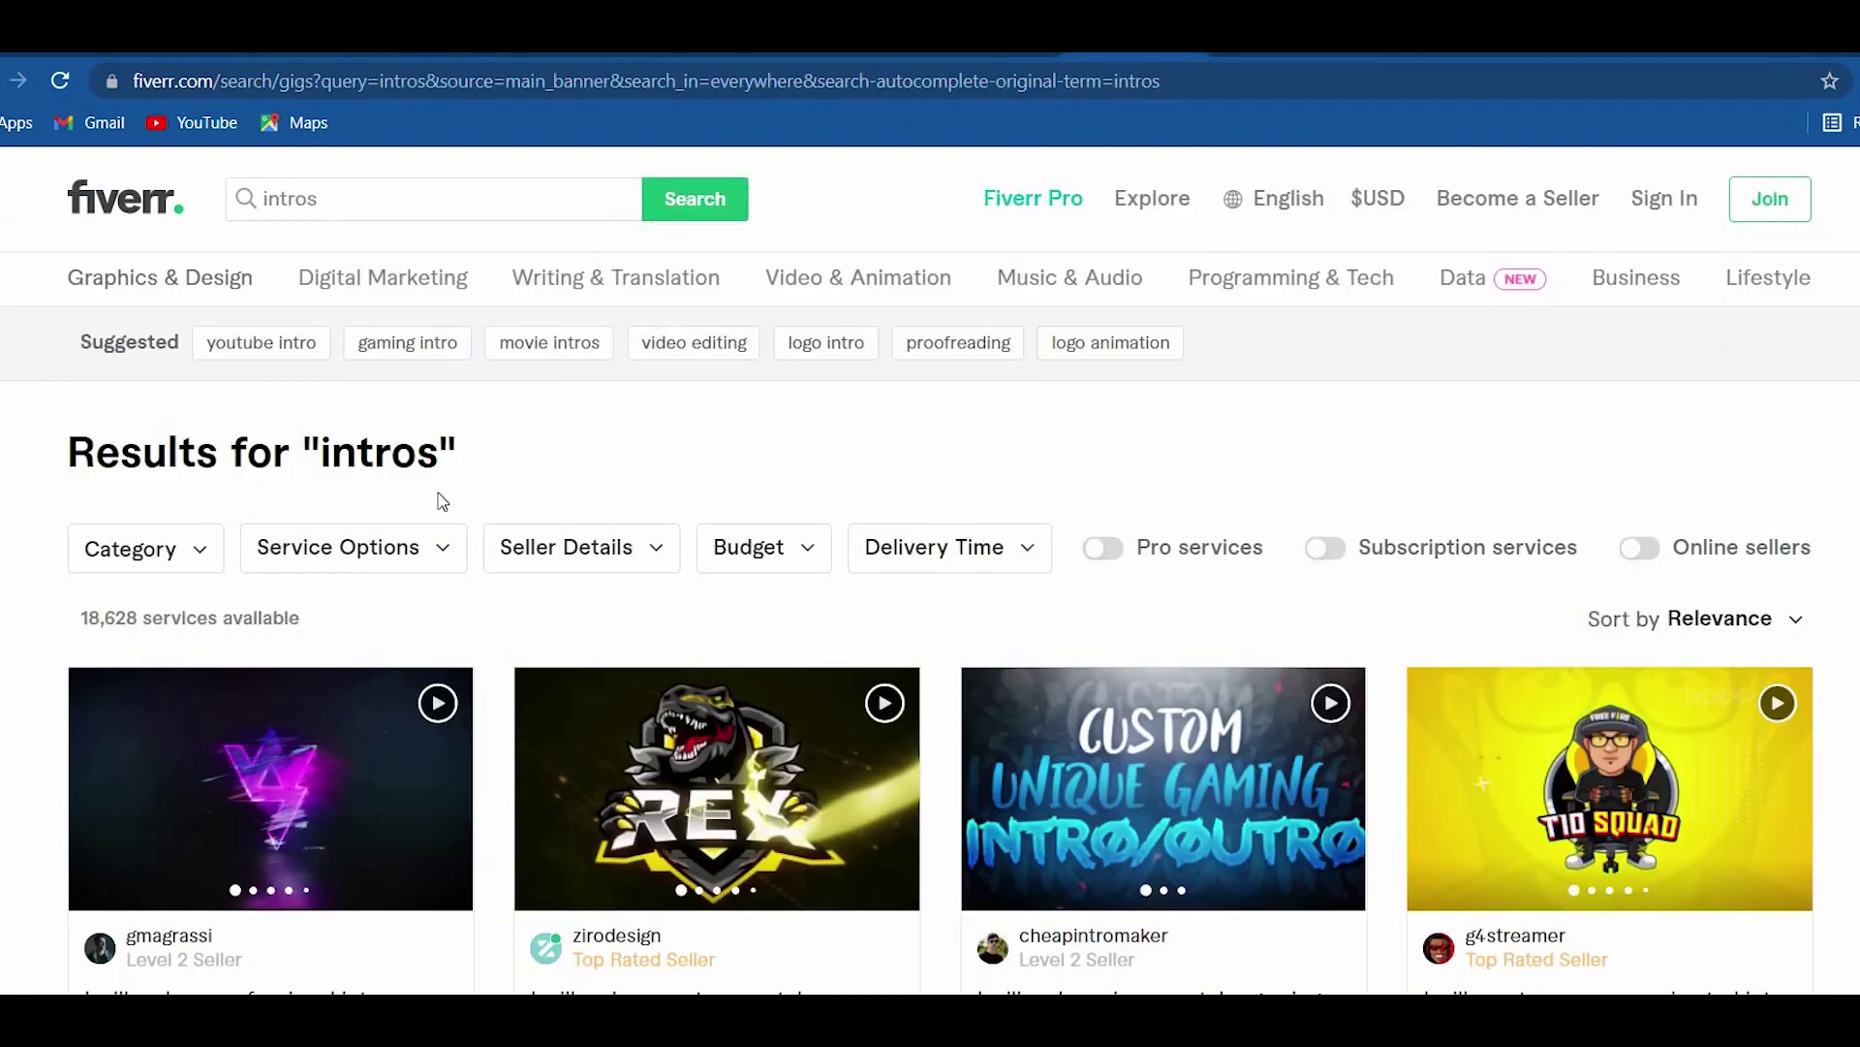
pyautogui.scroll(-10, 1251, 518)
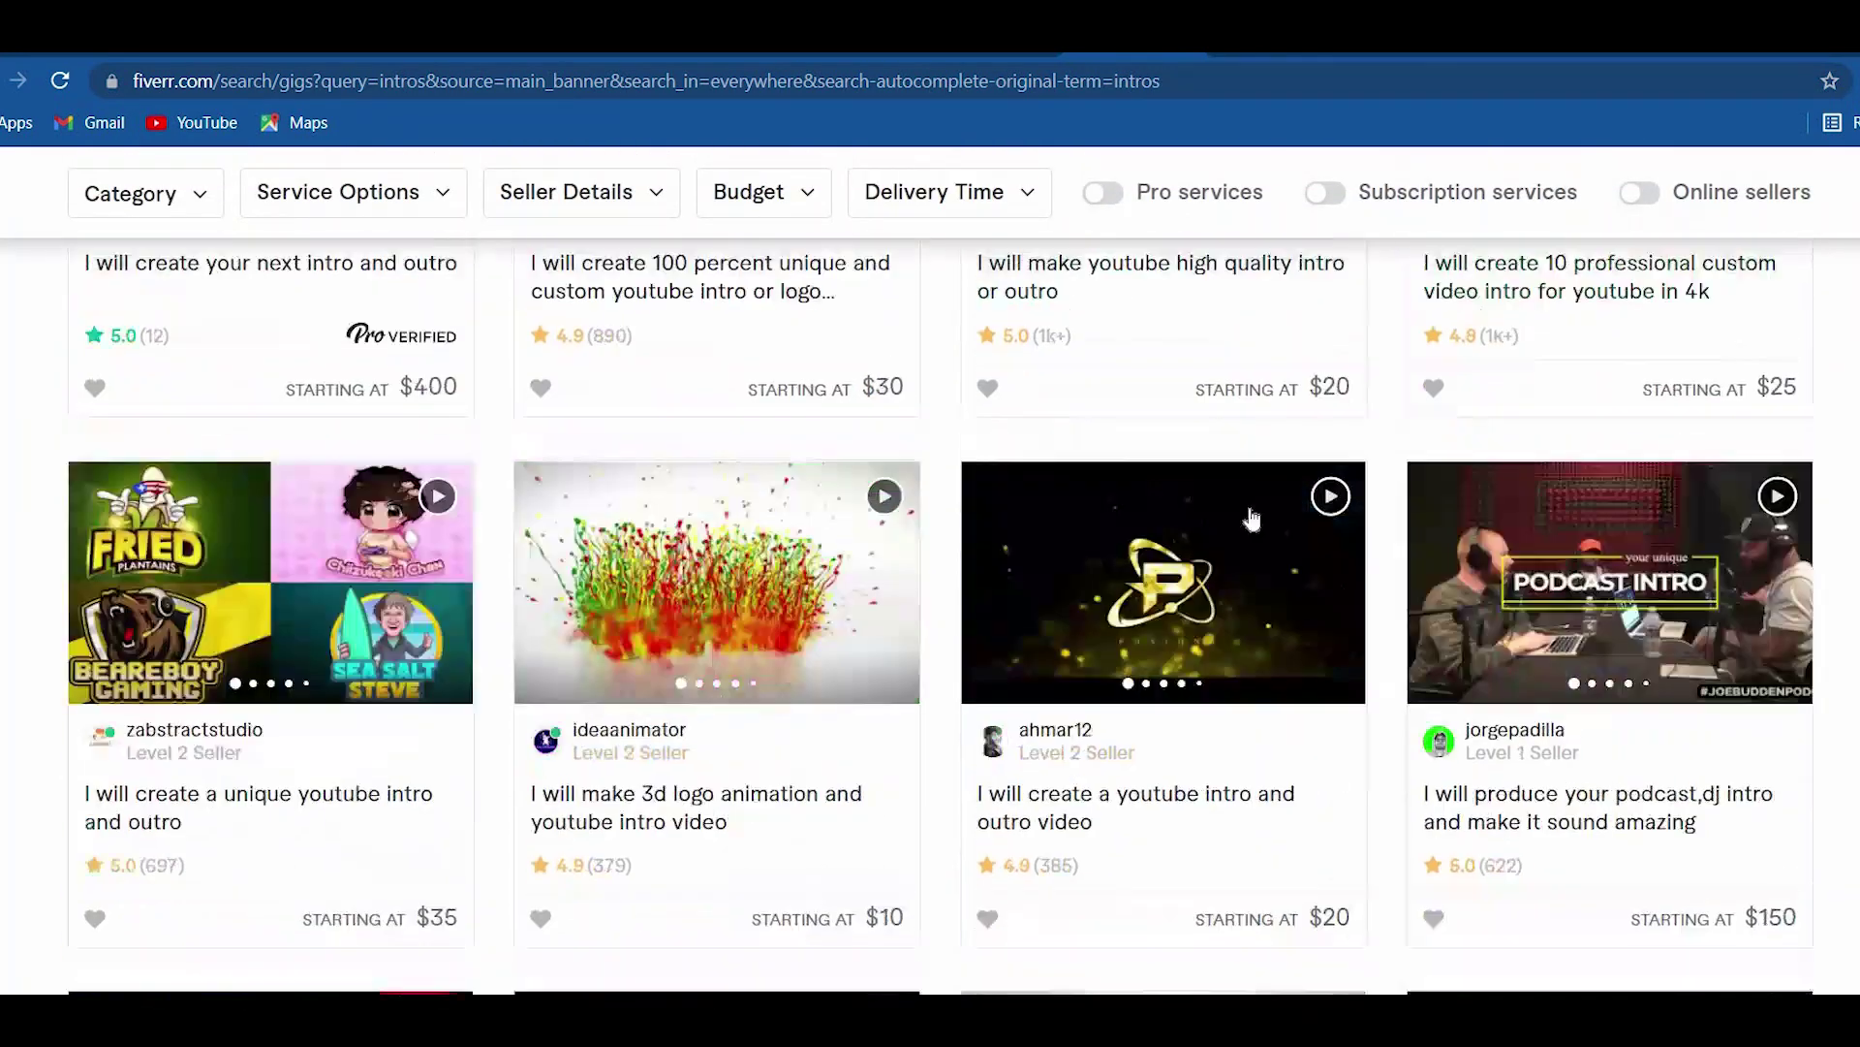
pyautogui.scroll(-12, 1251, 518)
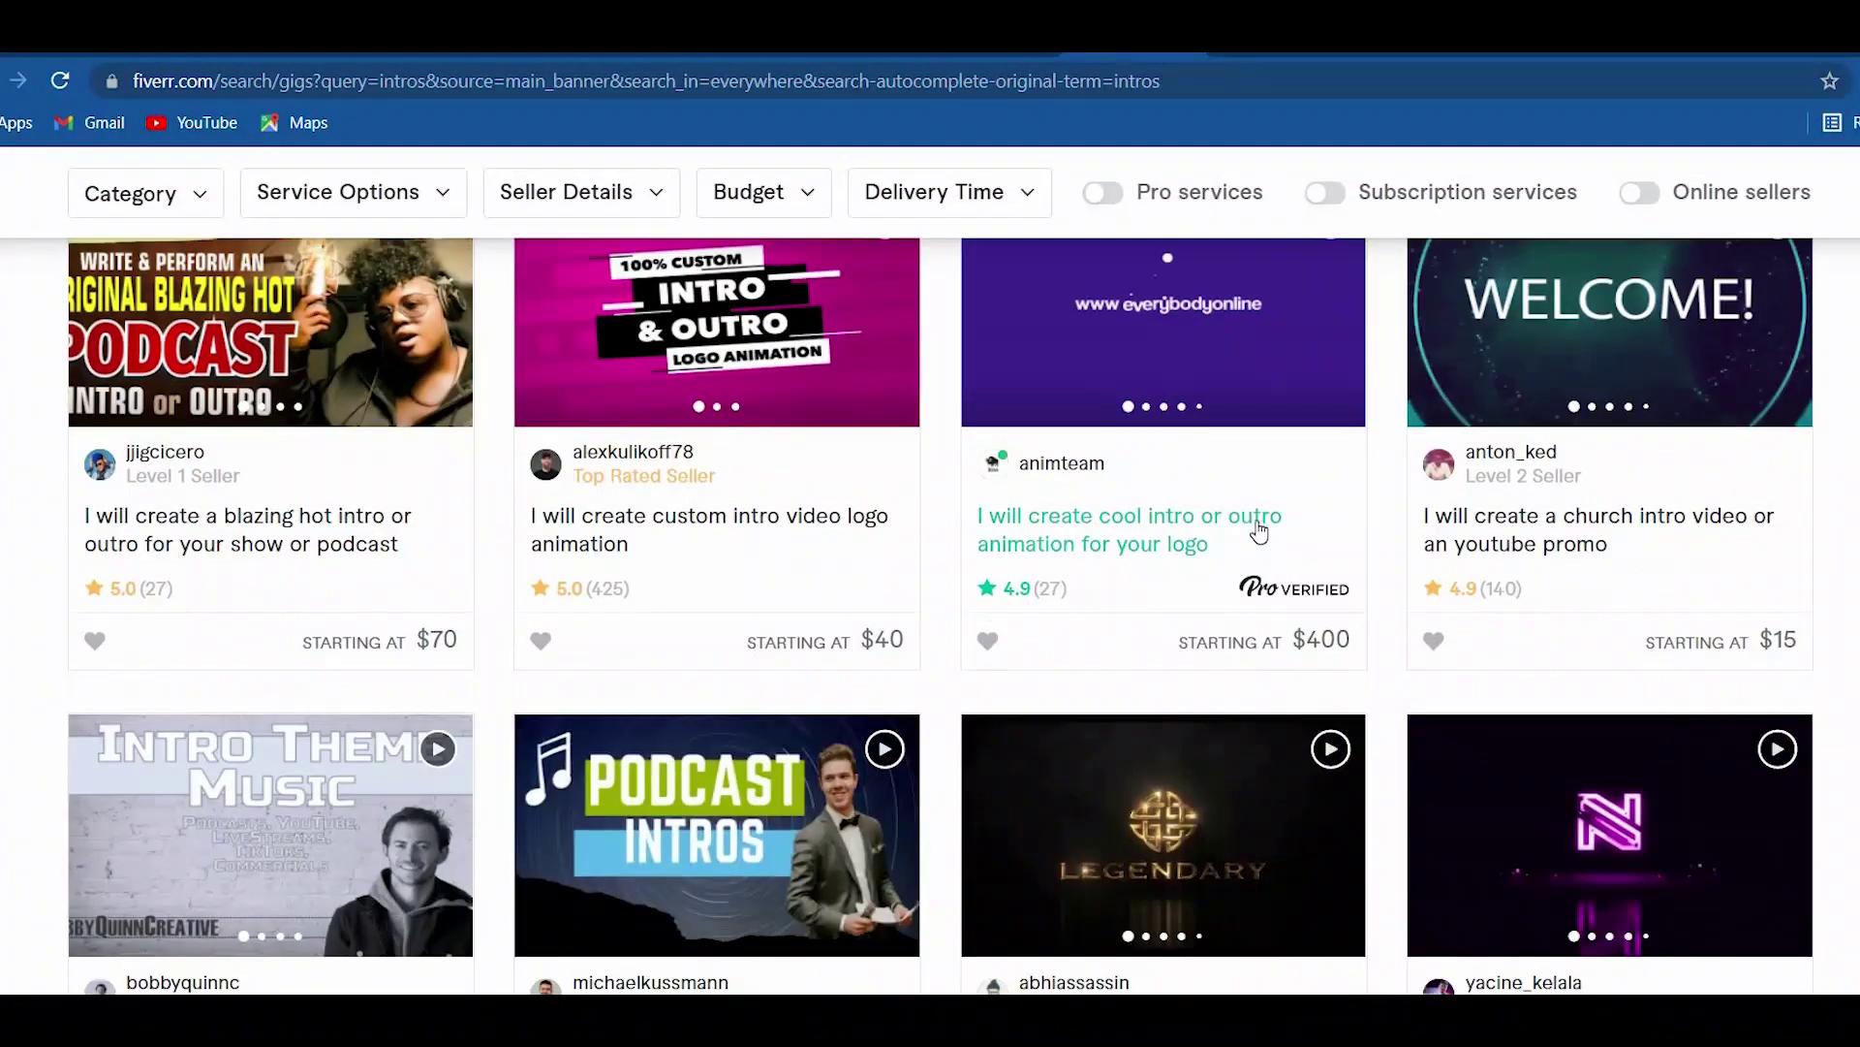
pyautogui.scroll(-8, 1259, 531)
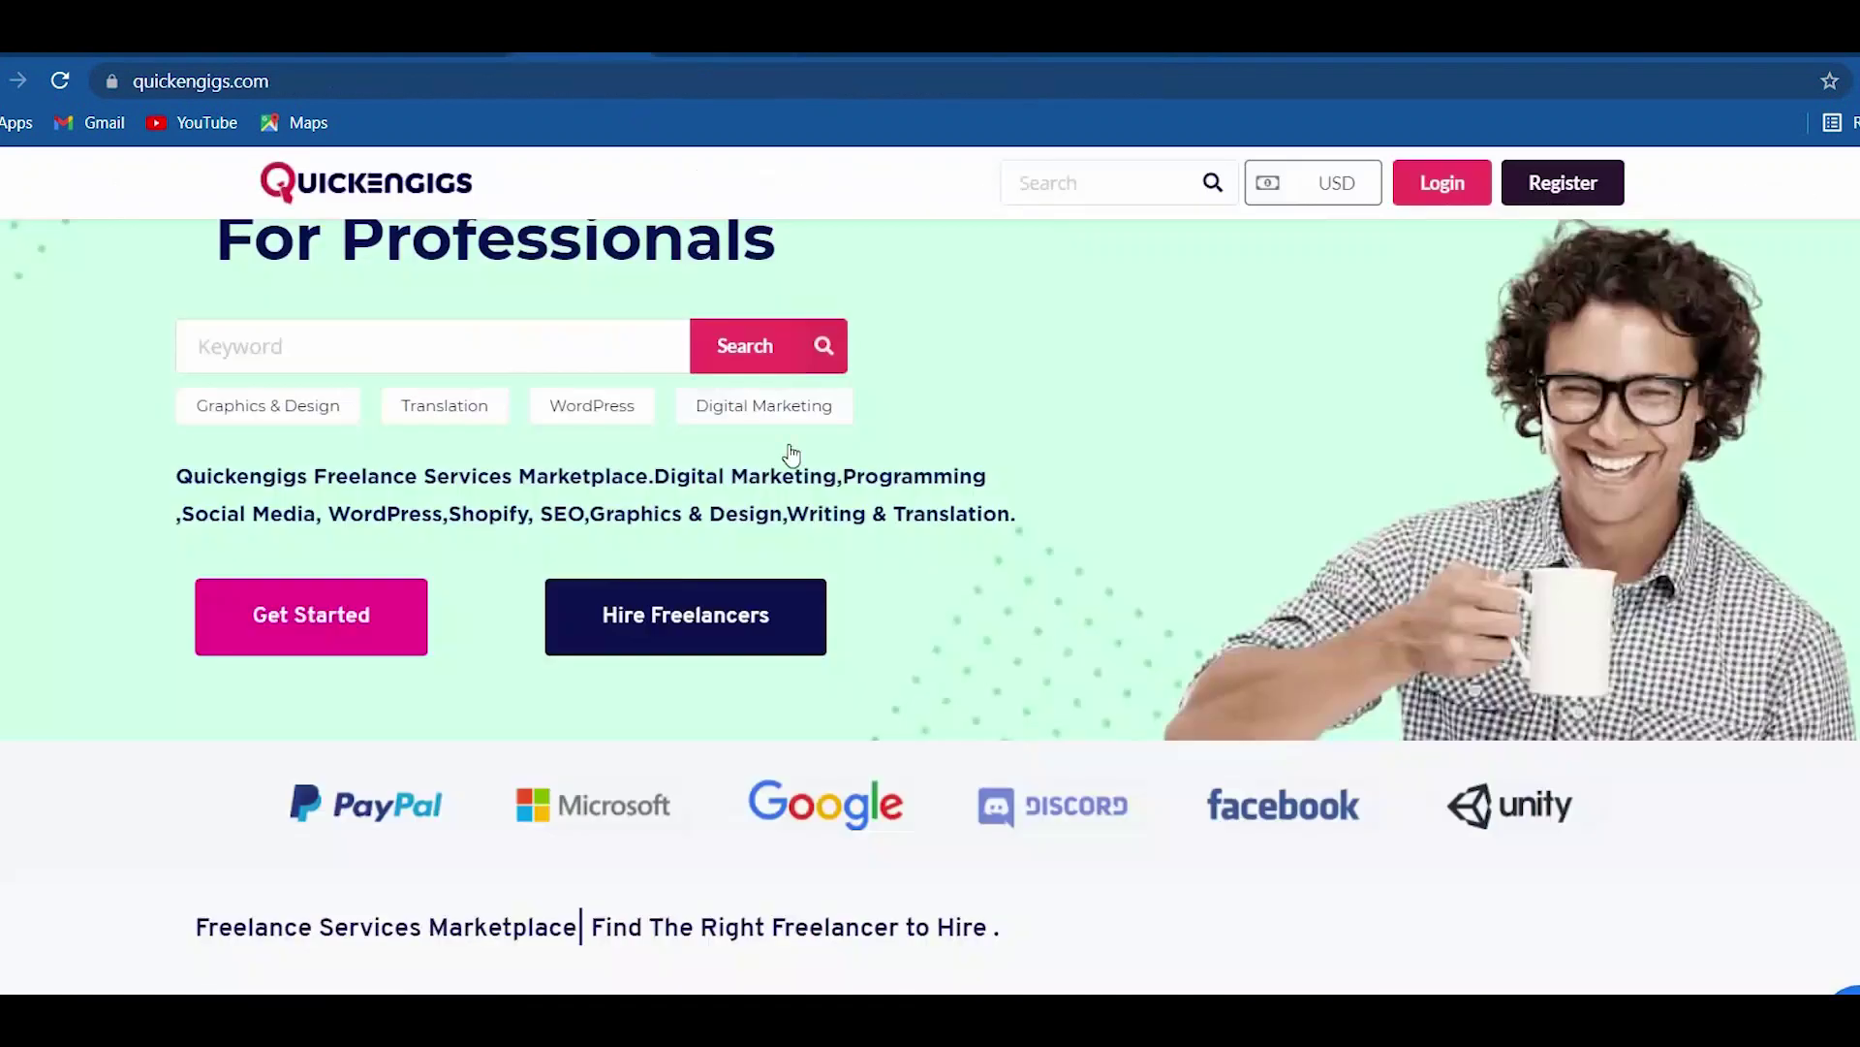
pyautogui.scroll(-8, 997, 491)
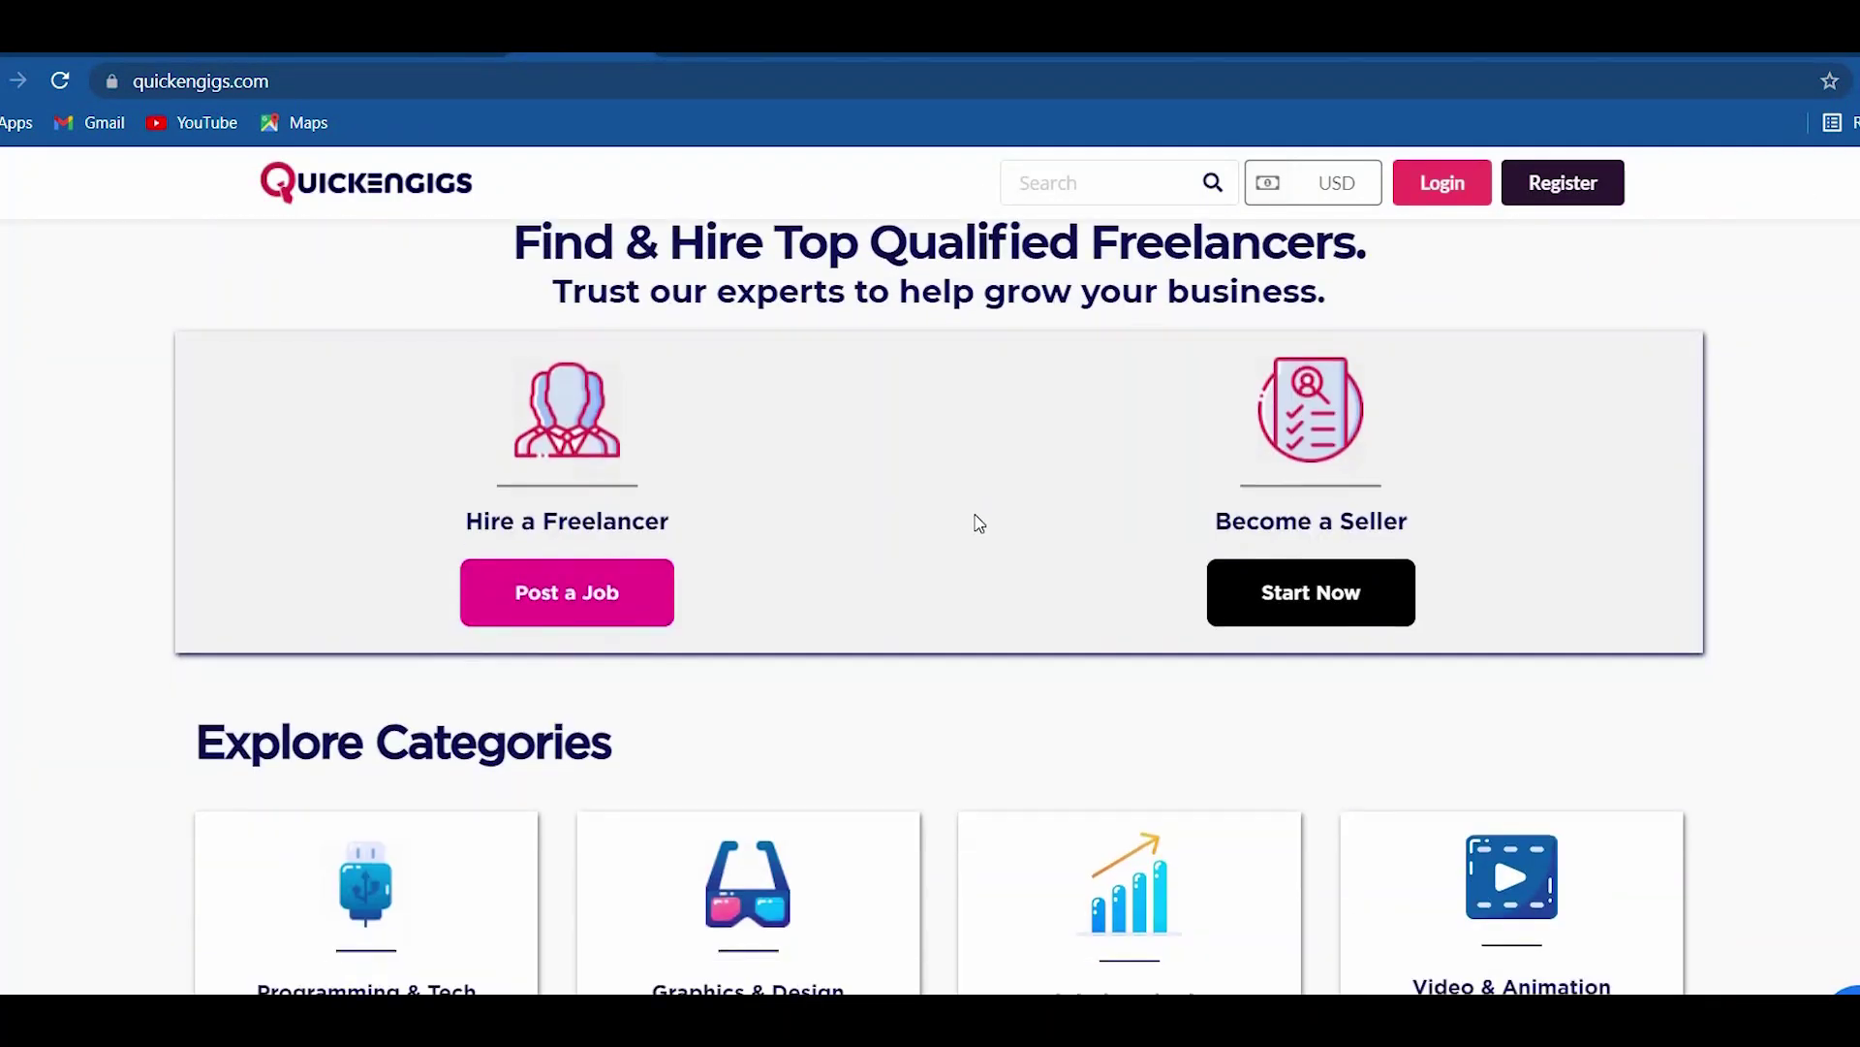
pyautogui.scroll(-4, 1237, 565)
pyautogui.scroll(-15, 1134, 613)
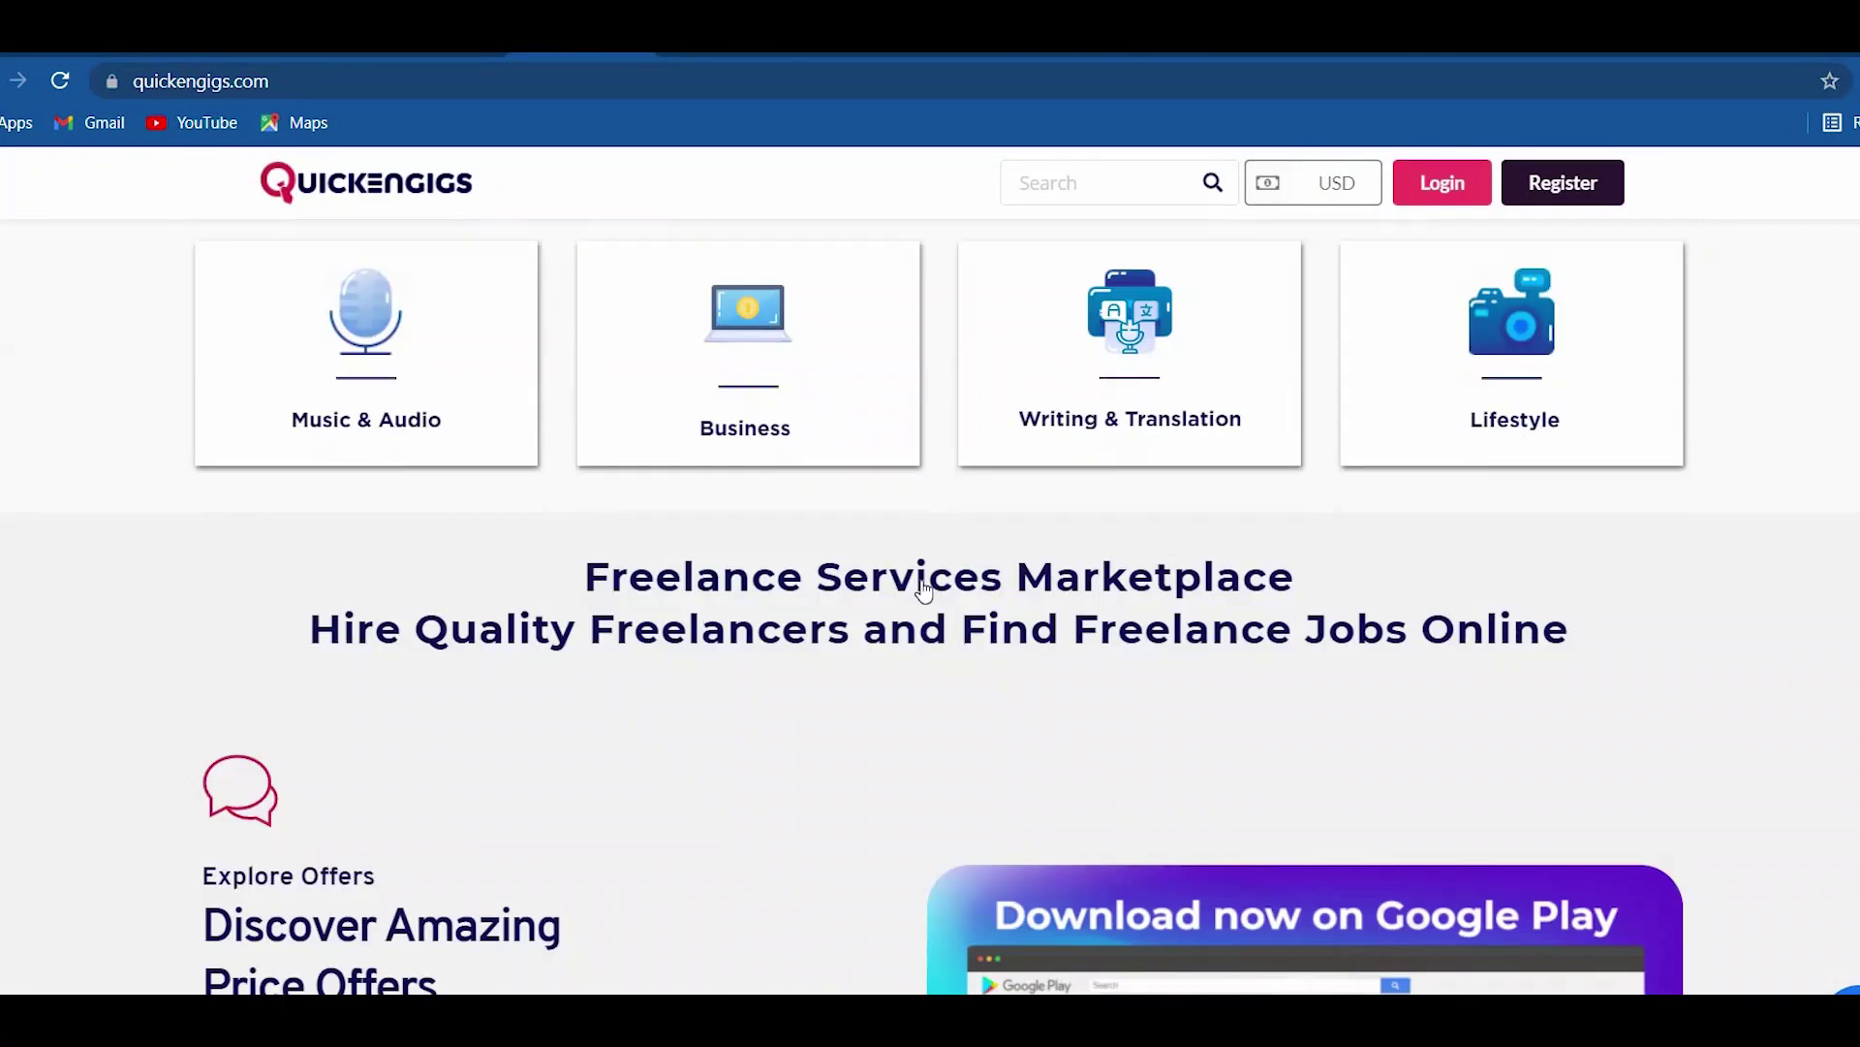
pyautogui.scroll(-11, 1149, 631)
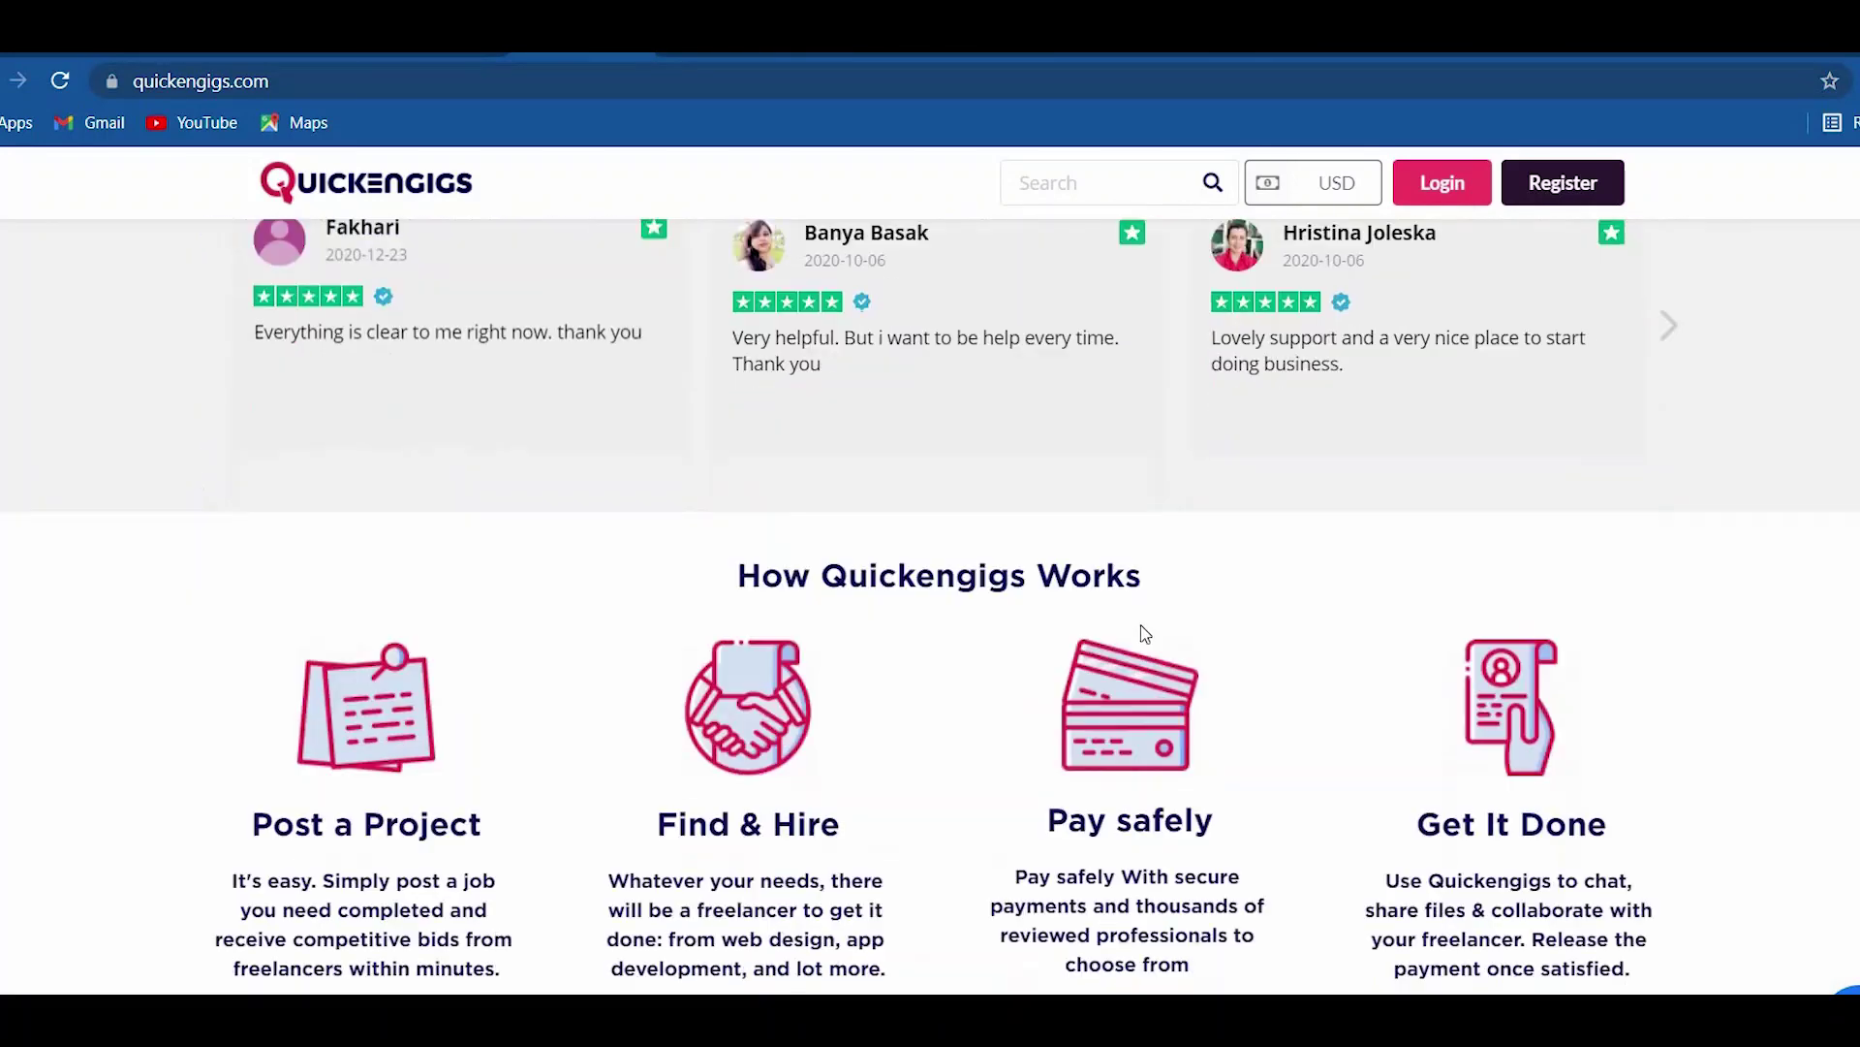
pyautogui.scroll(-9, 1159, 630)
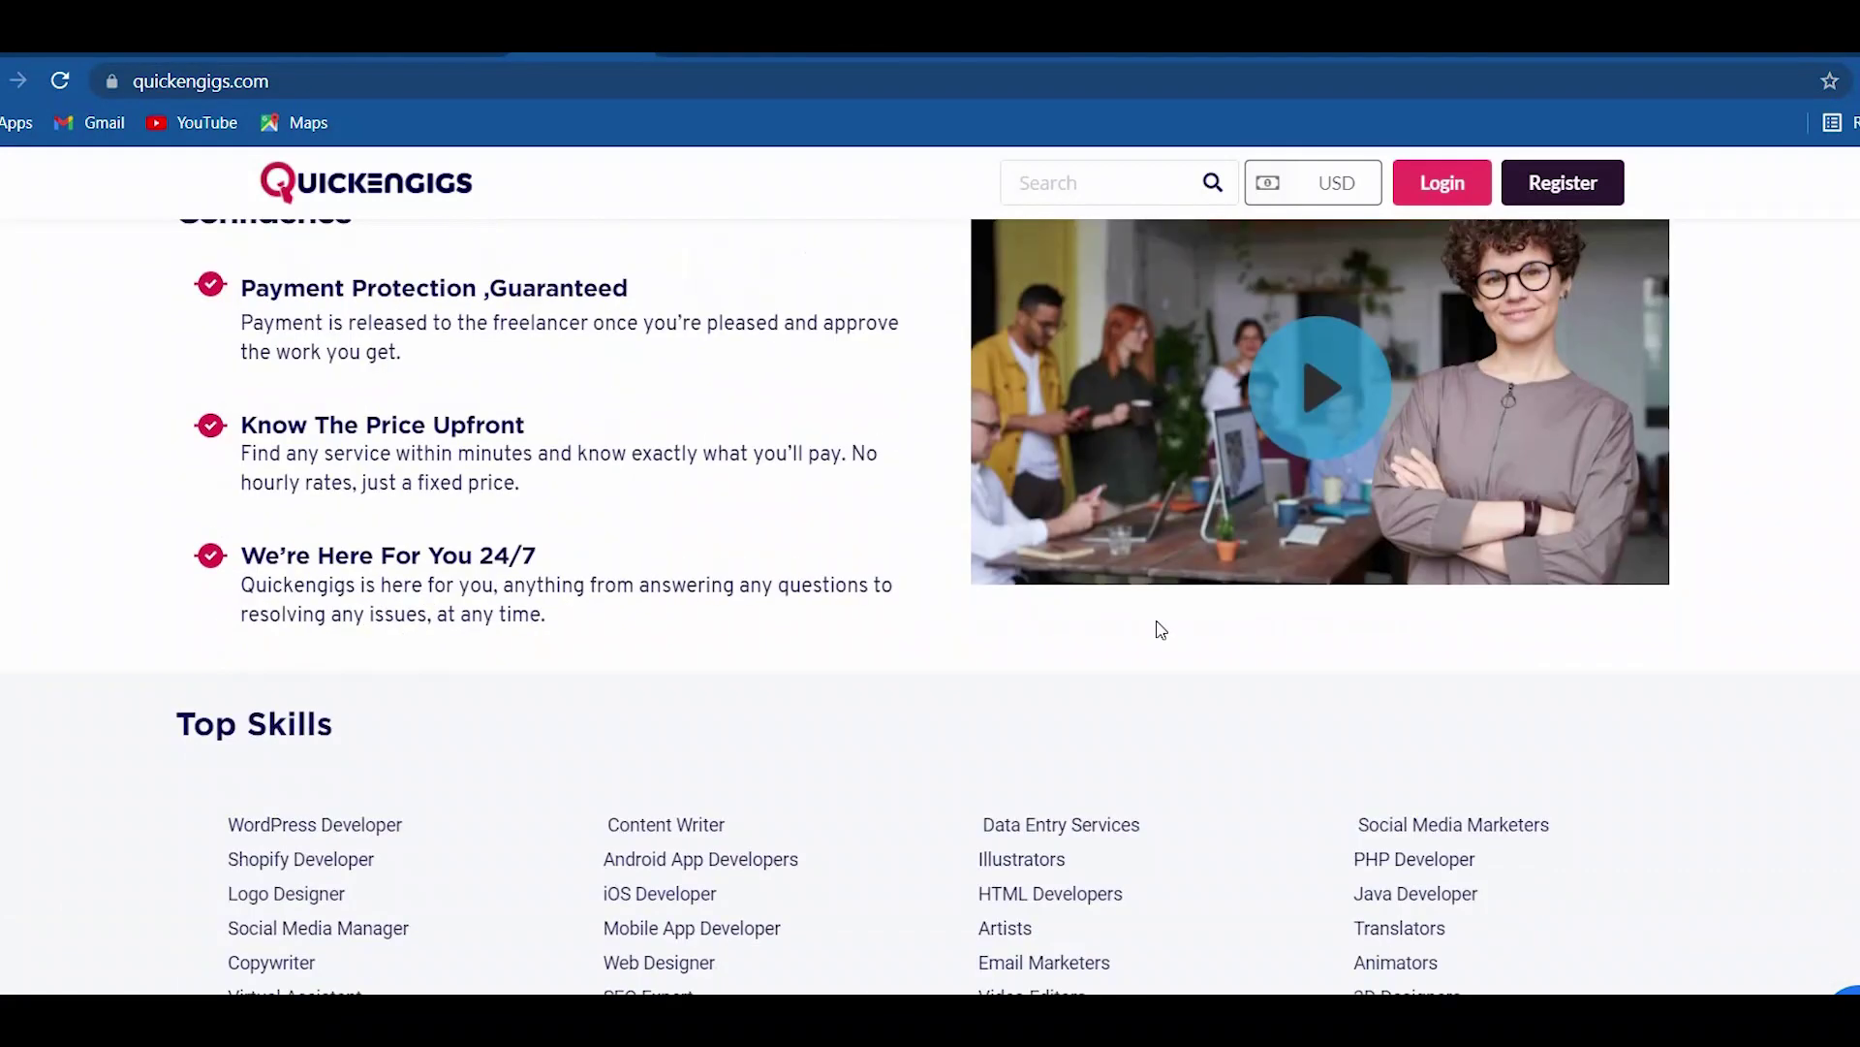
pyautogui.scroll(-14, 1159, 628)
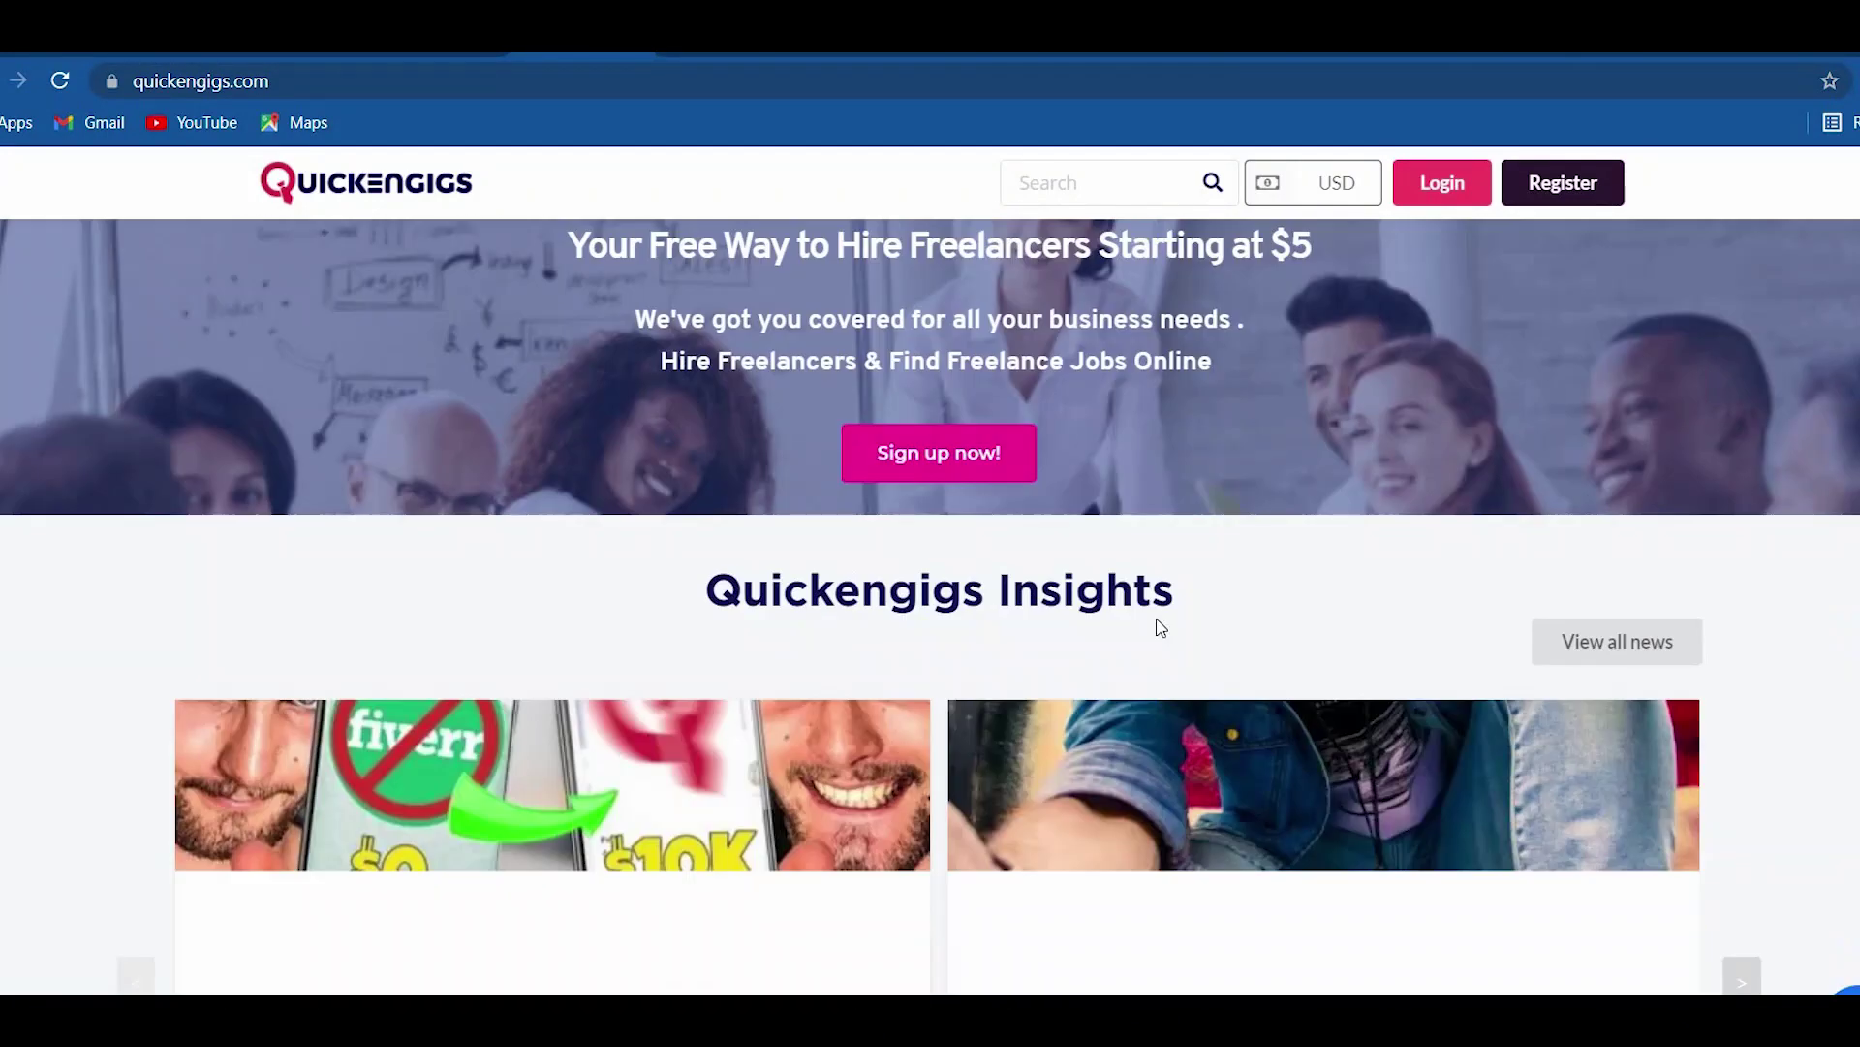
pyautogui.scroll(-8, 1159, 628)
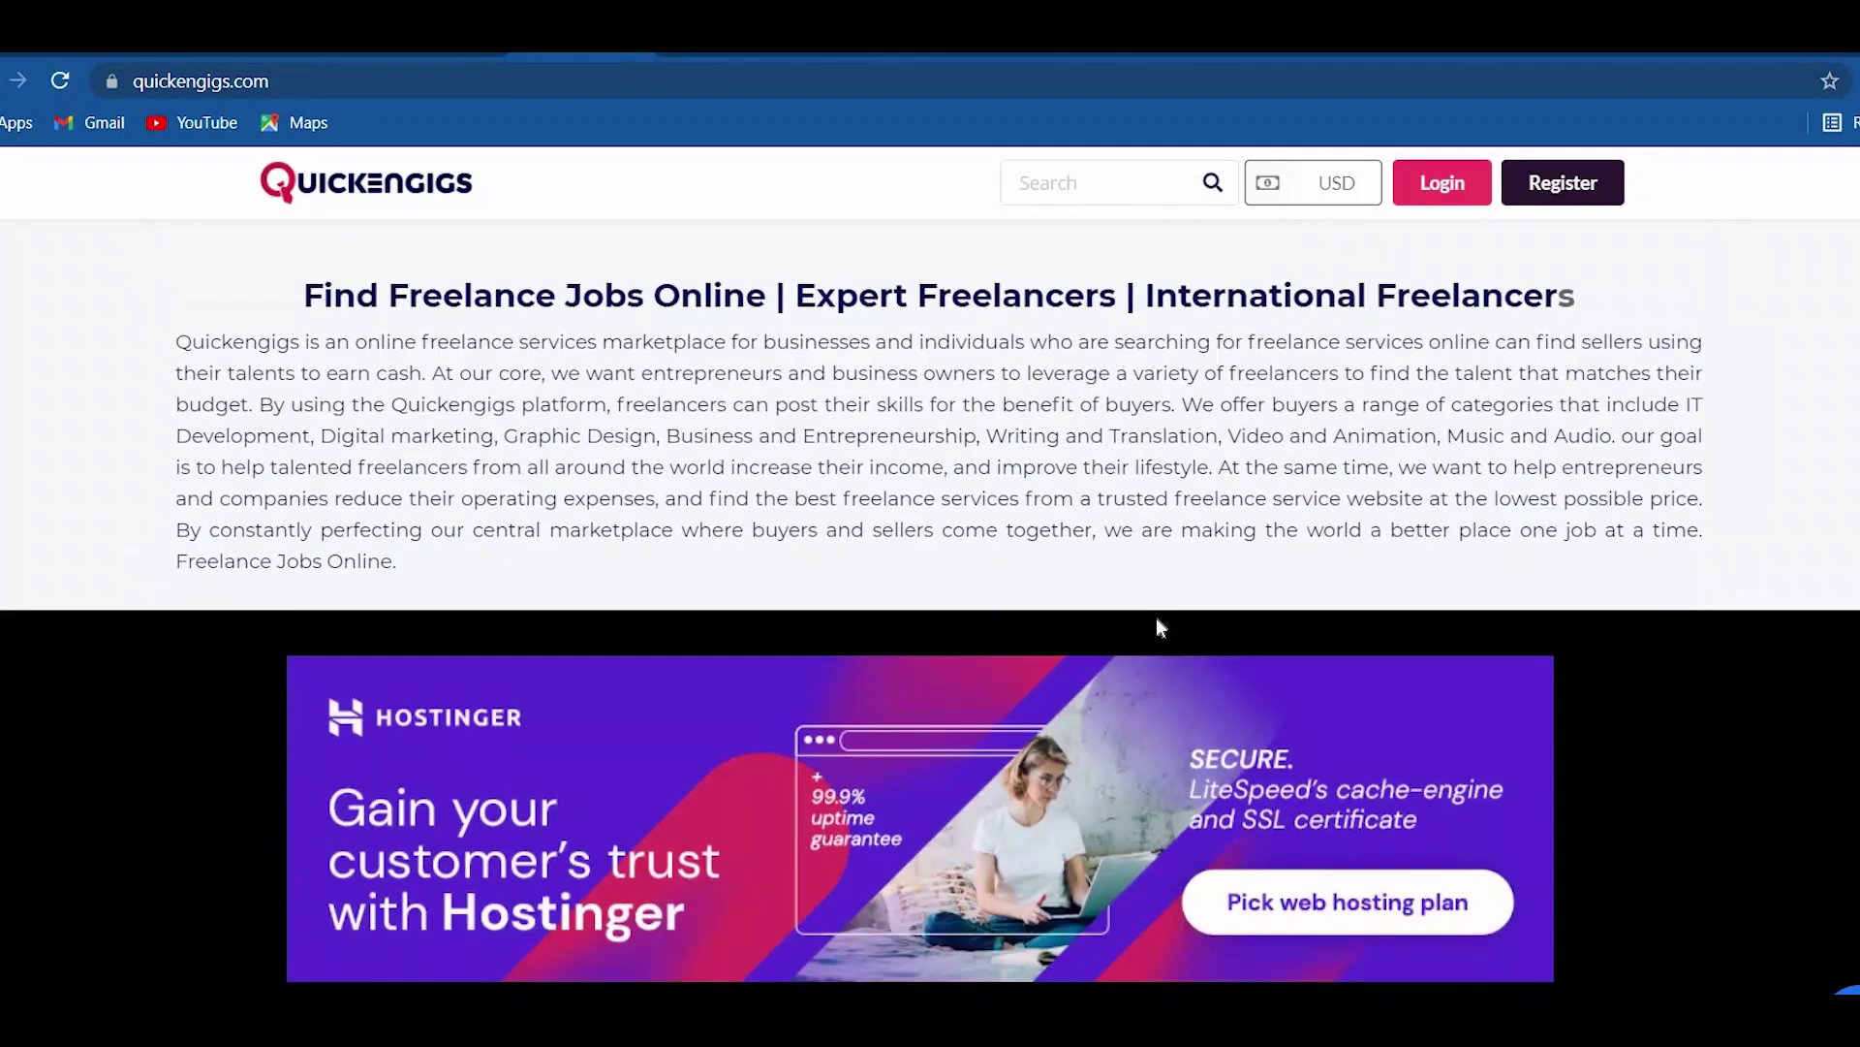
pyautogui.scroll(-2, 1159, 630)
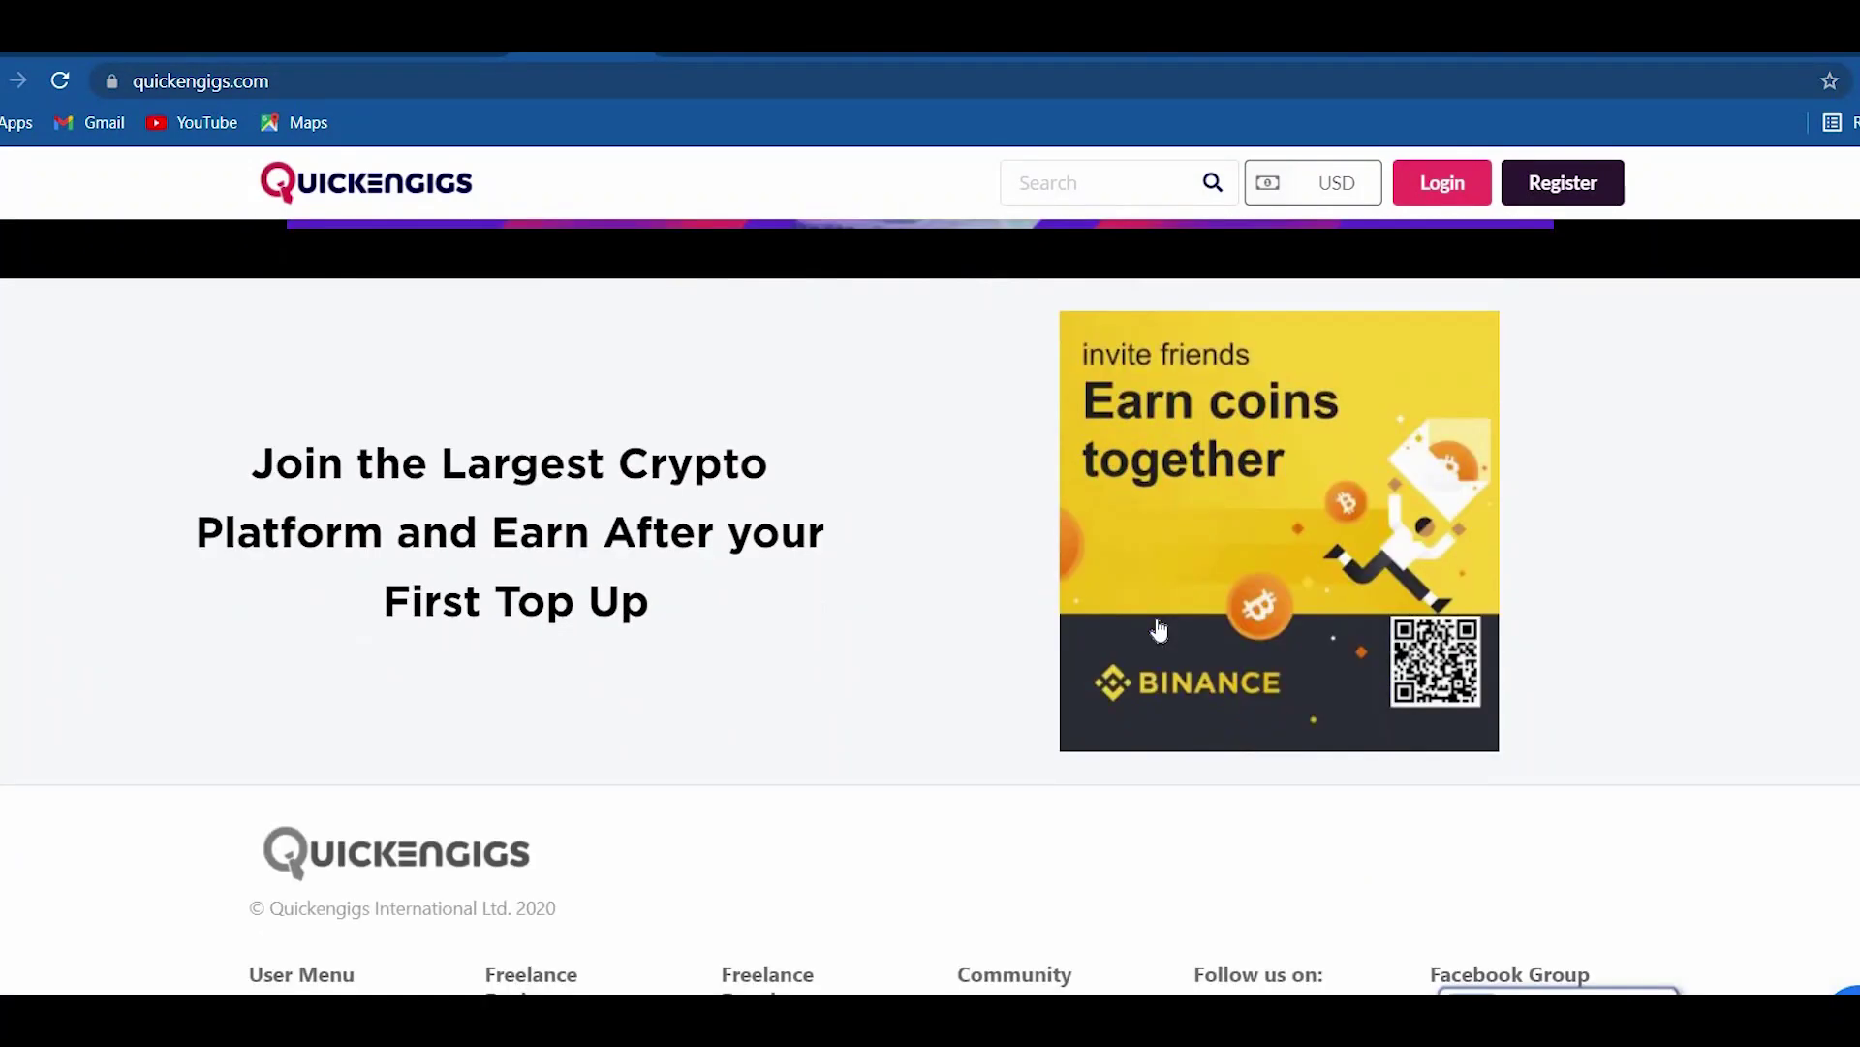
pyautogui.scroll(20, 1137, 613)
pyautogui.scroll(15, 1074, 608)
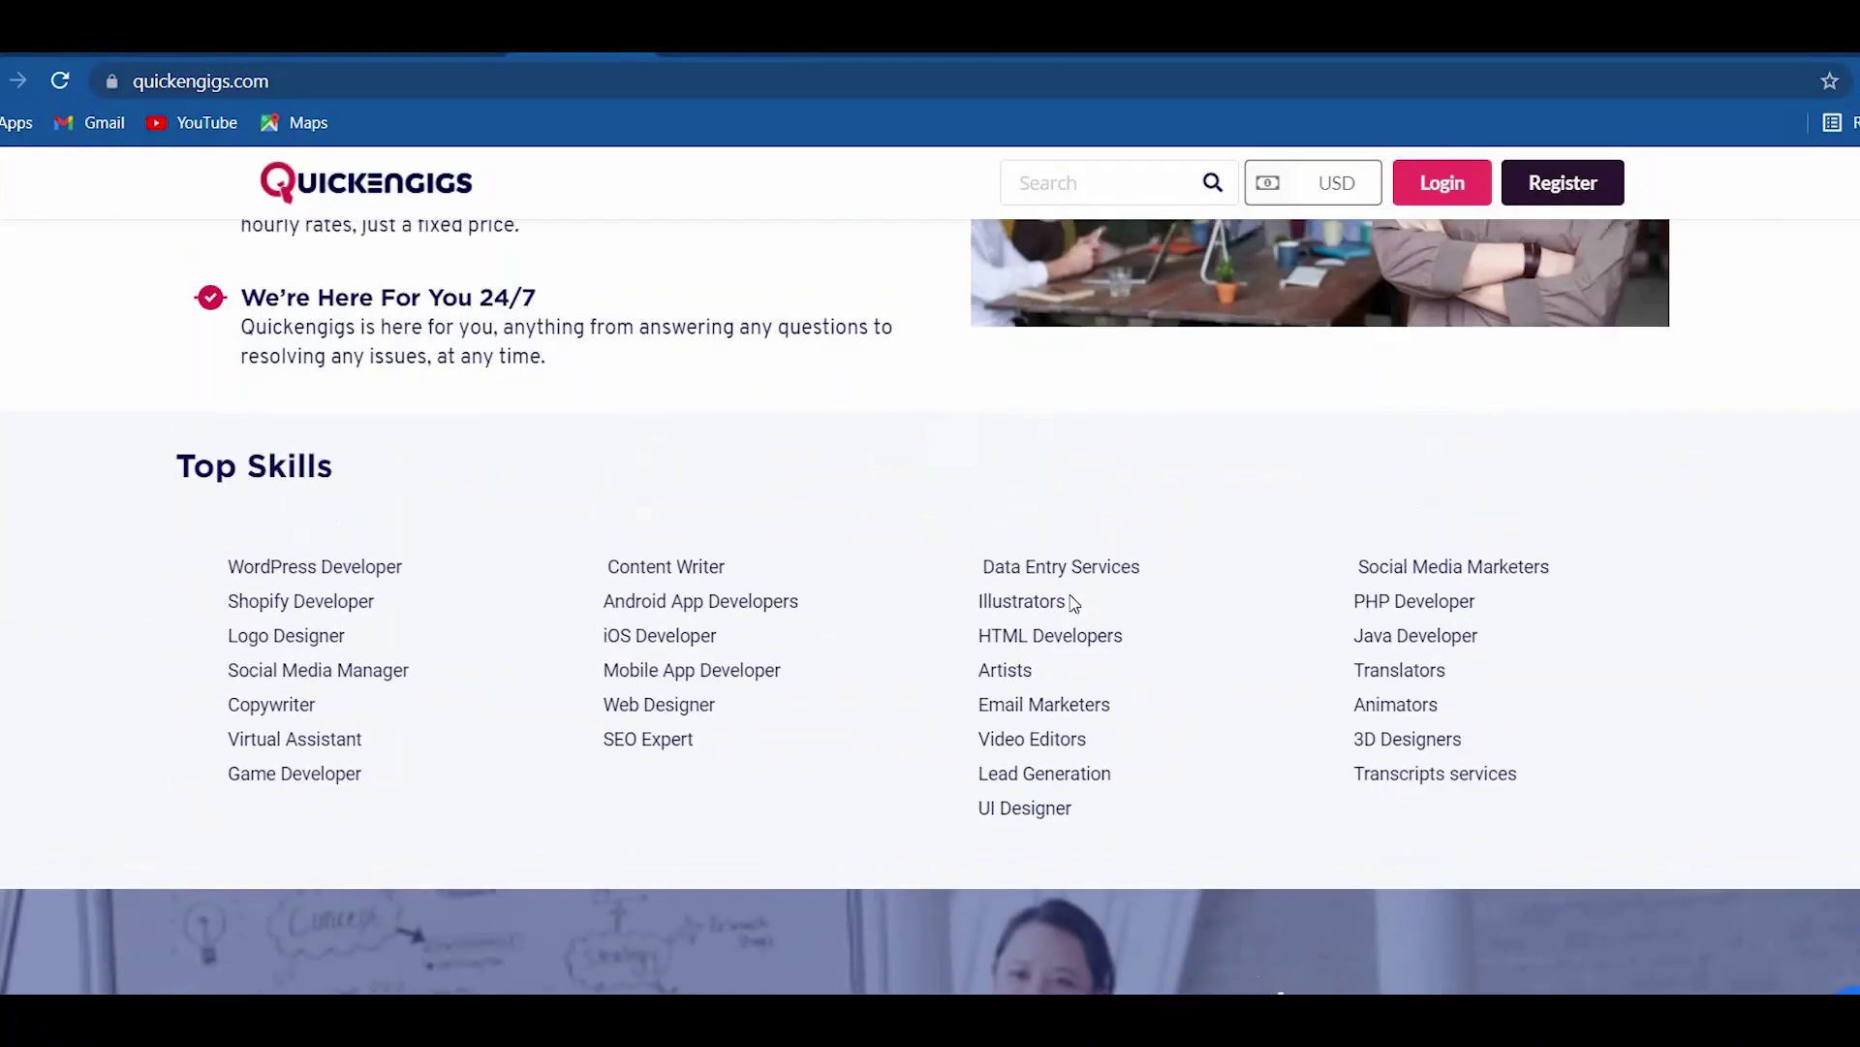
pyautogui.scroll(20, 1071, 601)
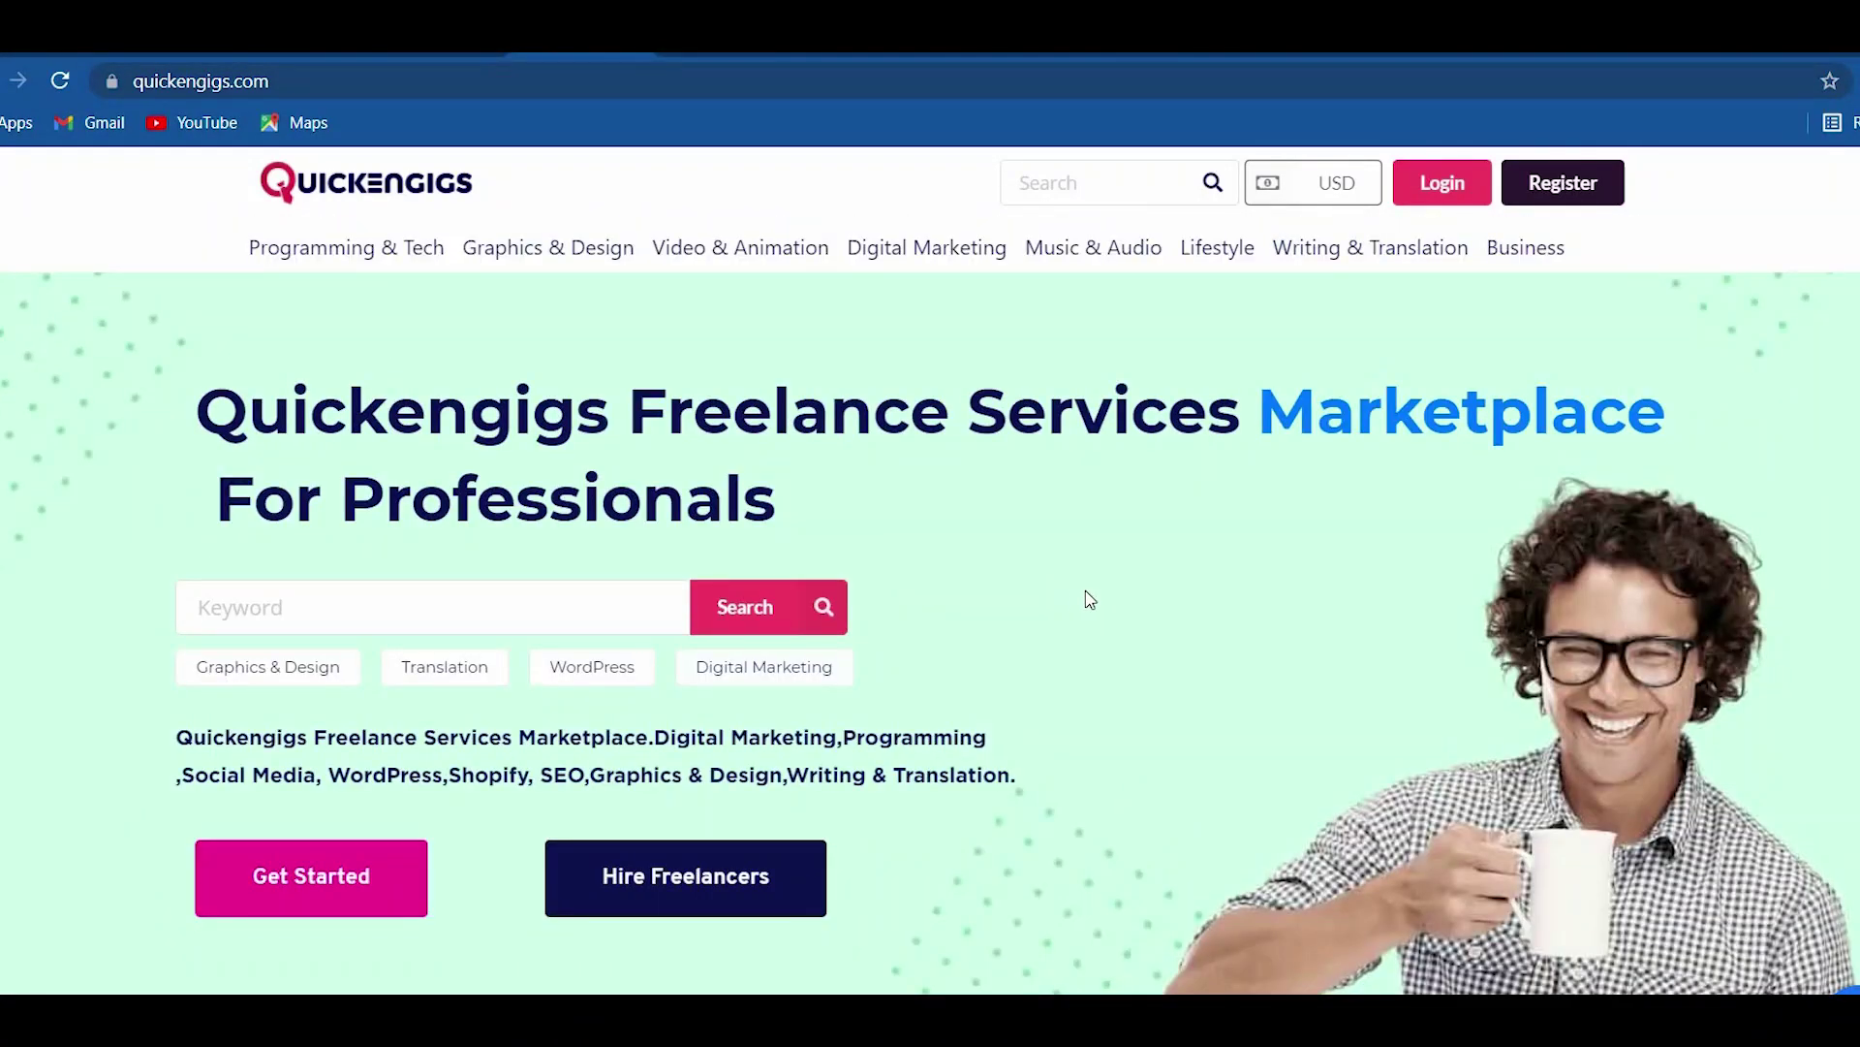
# - Search Quickengigs for 'intros and outros' and sort by Price: highest first
pyautogui.click(1074, 184)
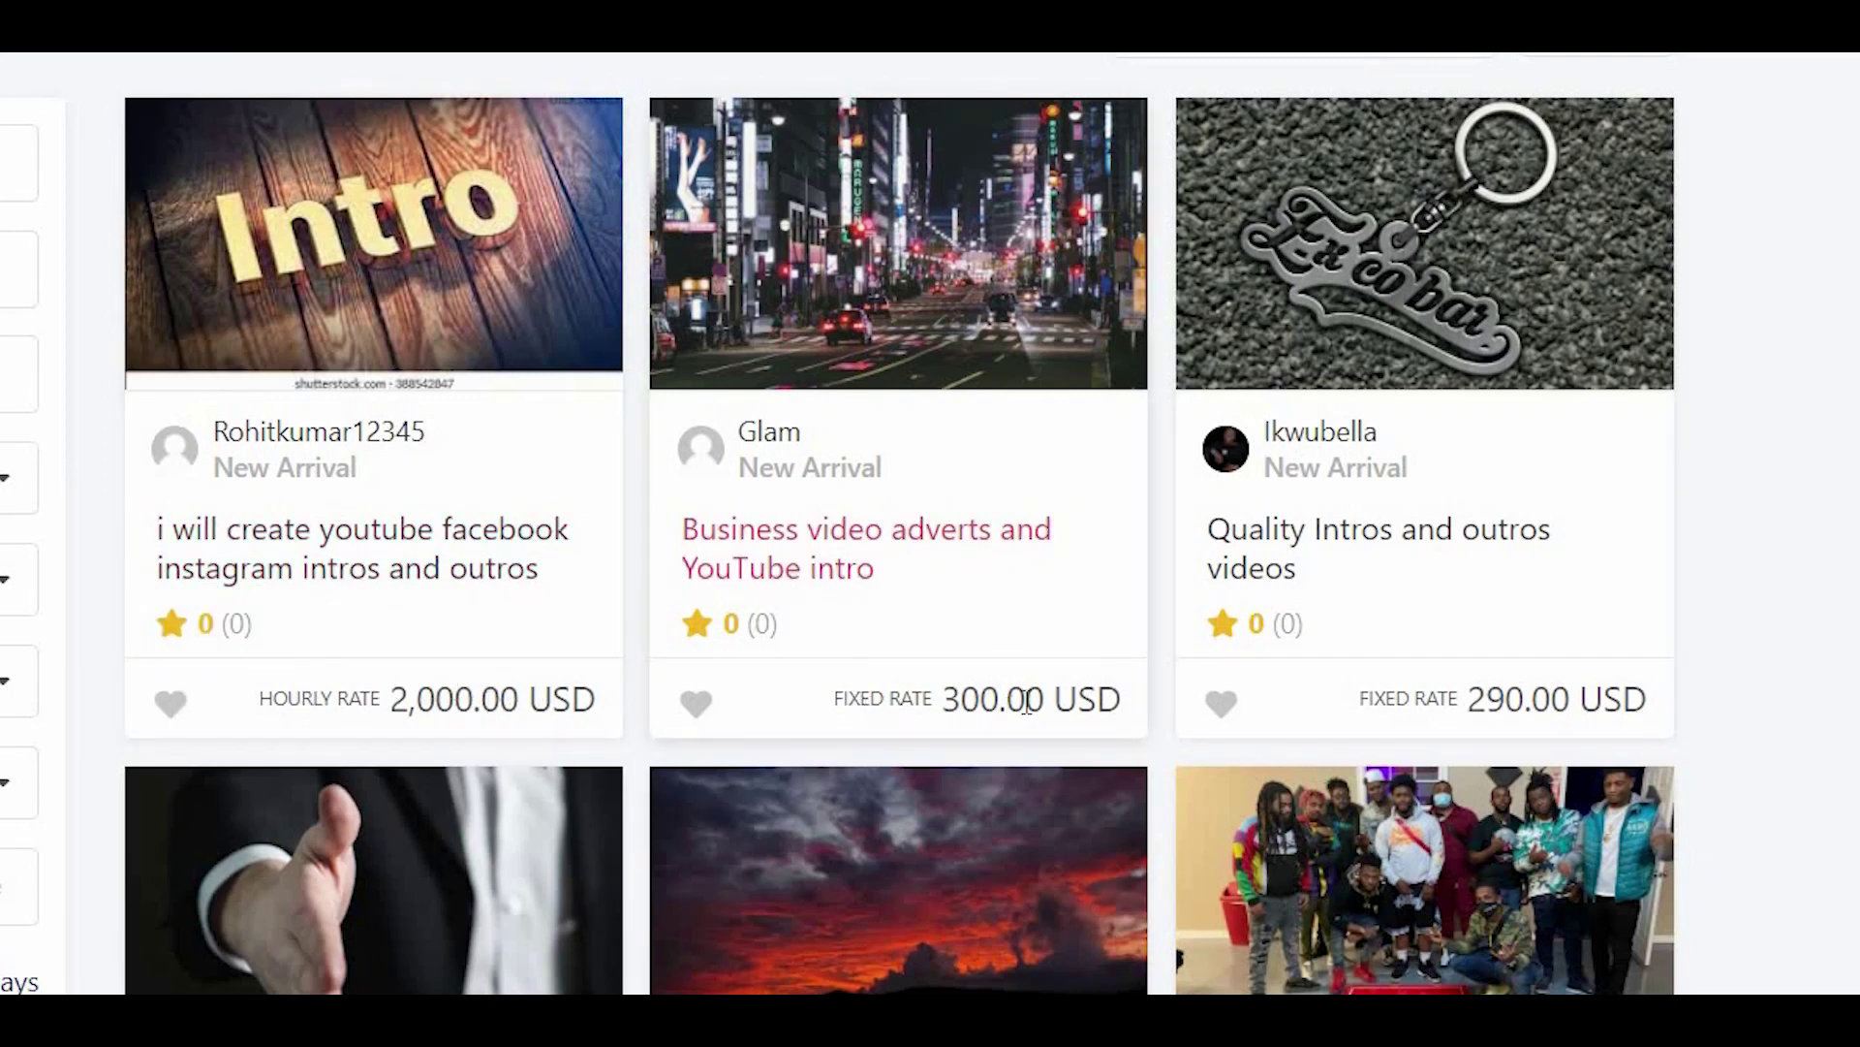
pyautogui.scroll(-1, 873, 697)
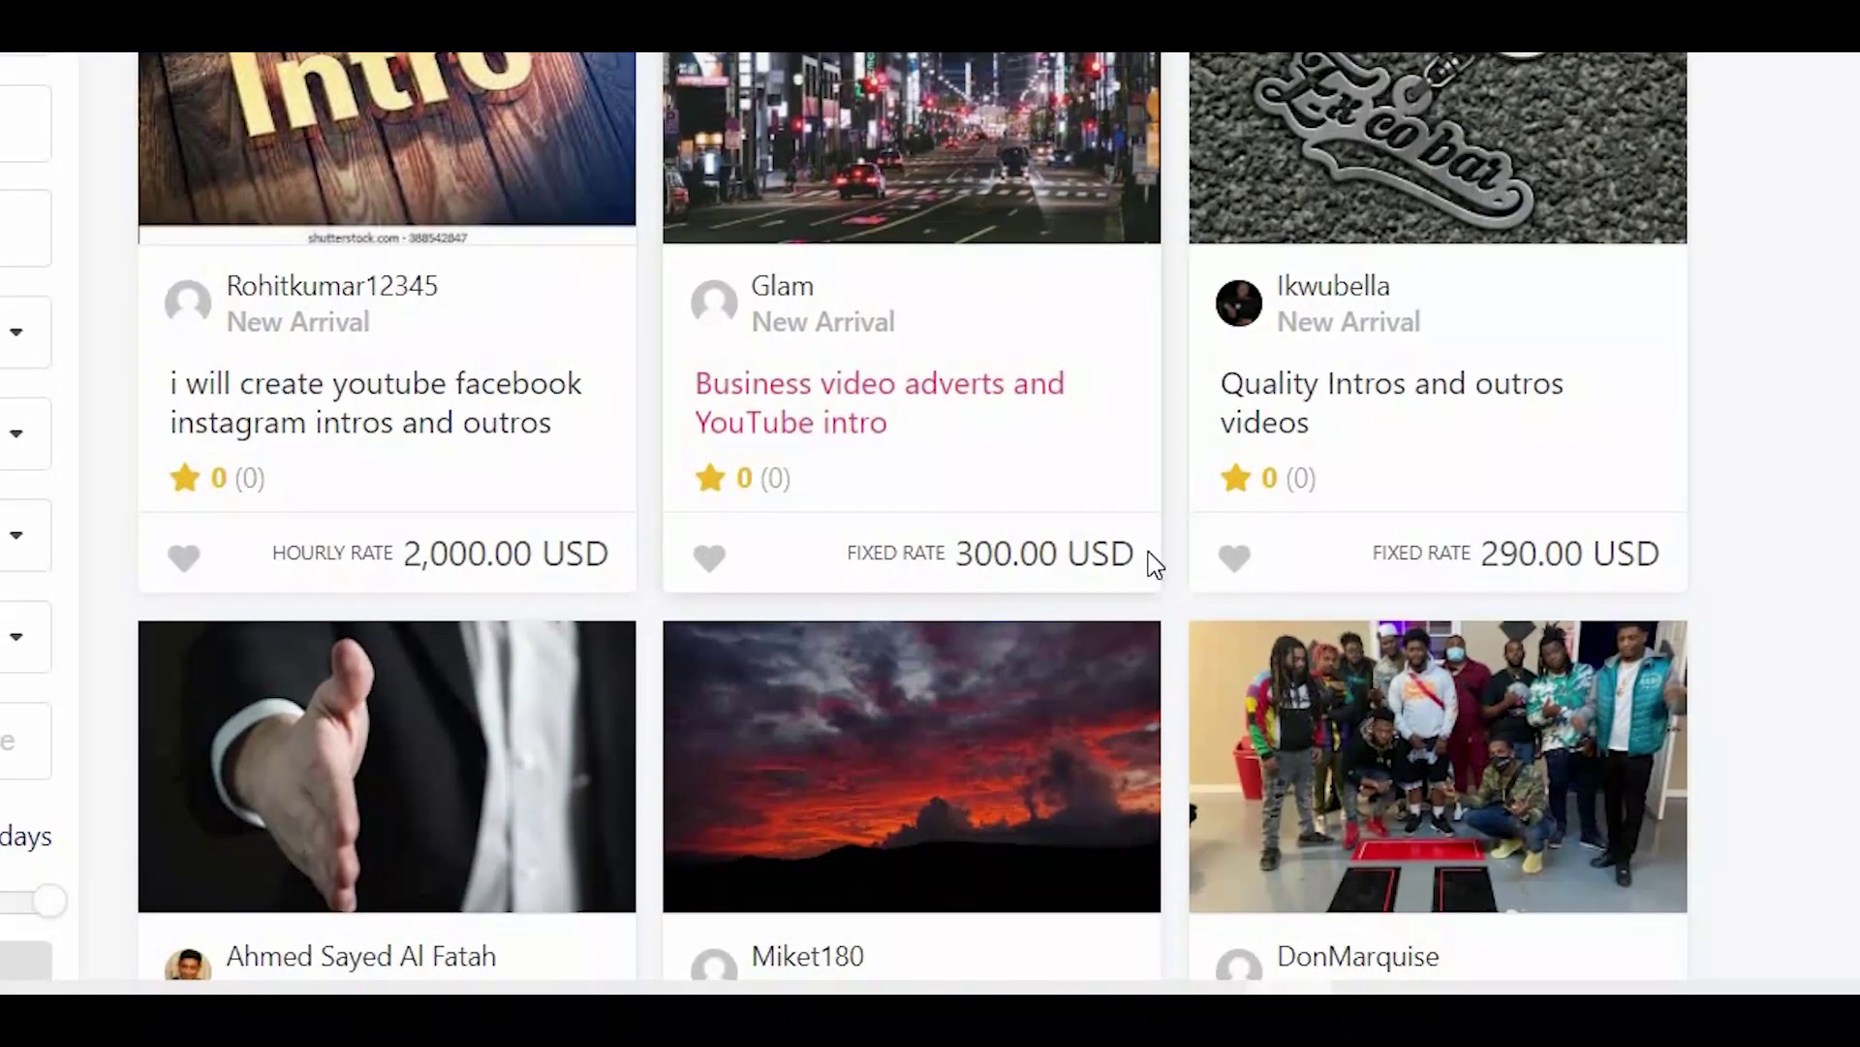
pyautogui.scroll(-8, 1155, 572)
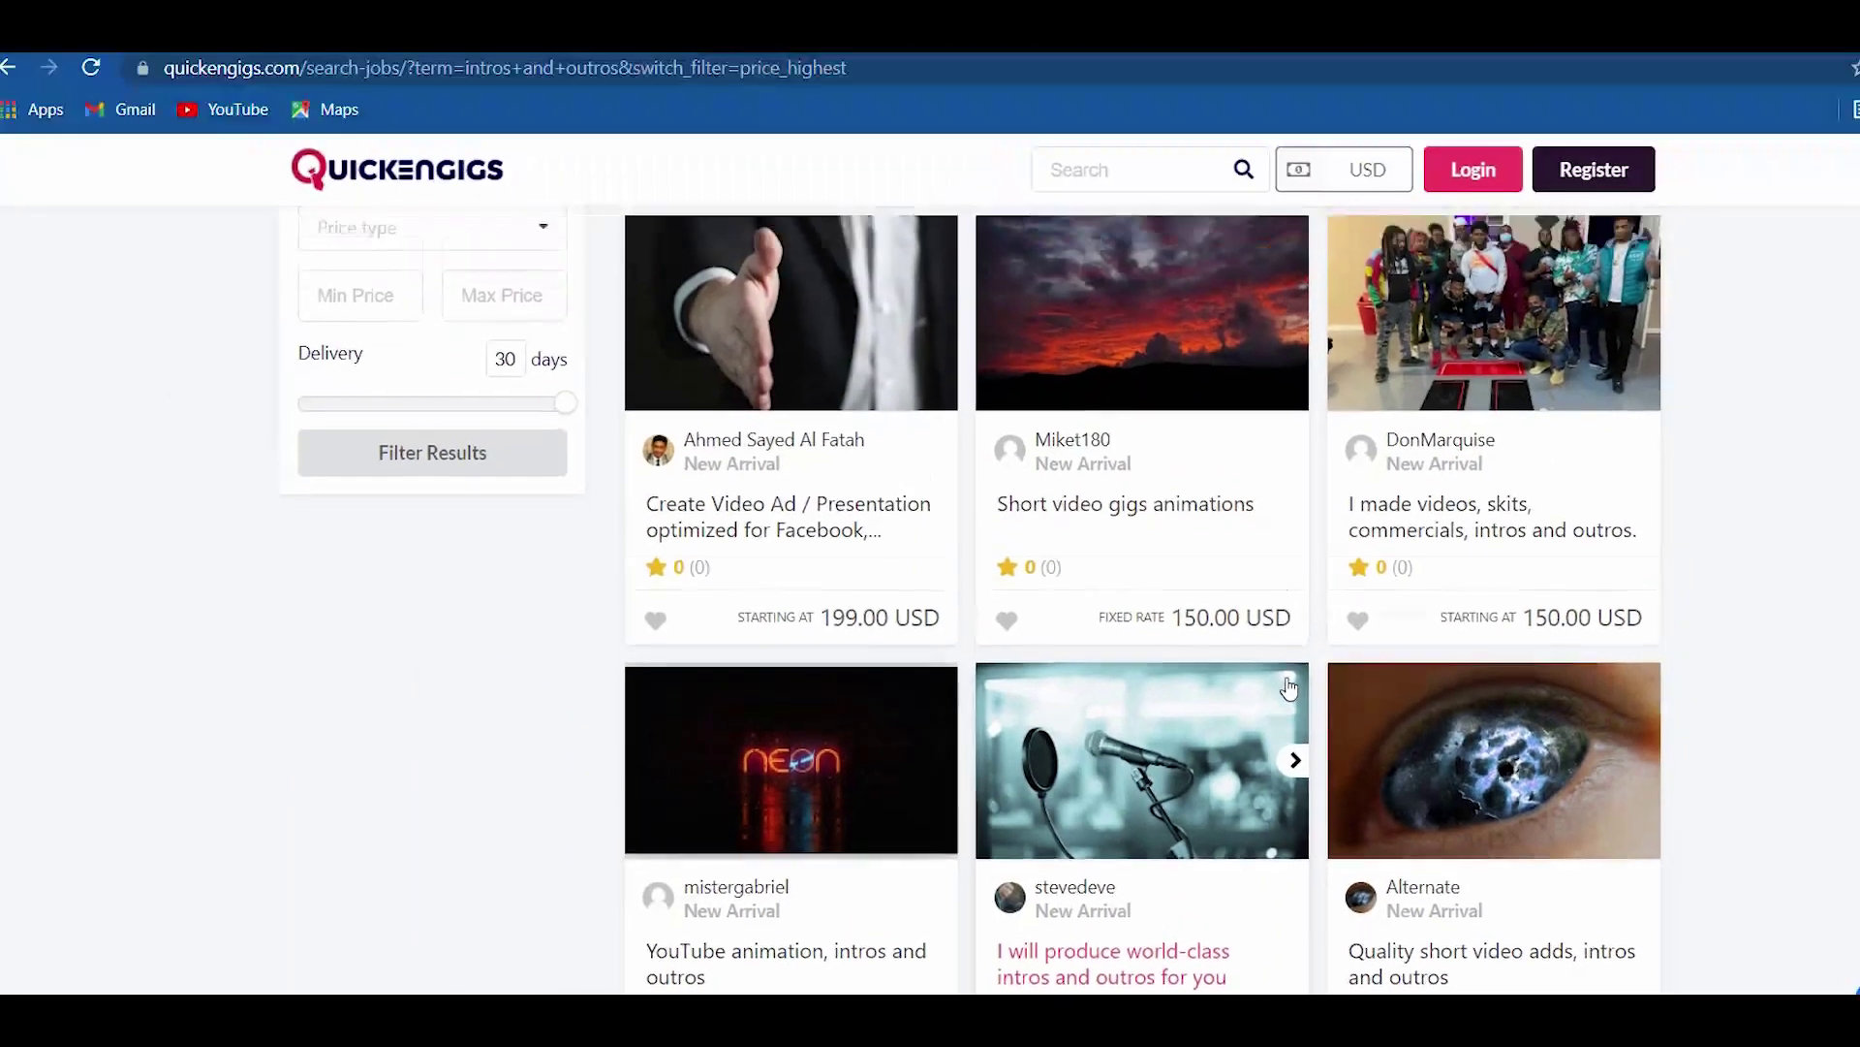
pyautogui.scroll(5, 1301, 686)
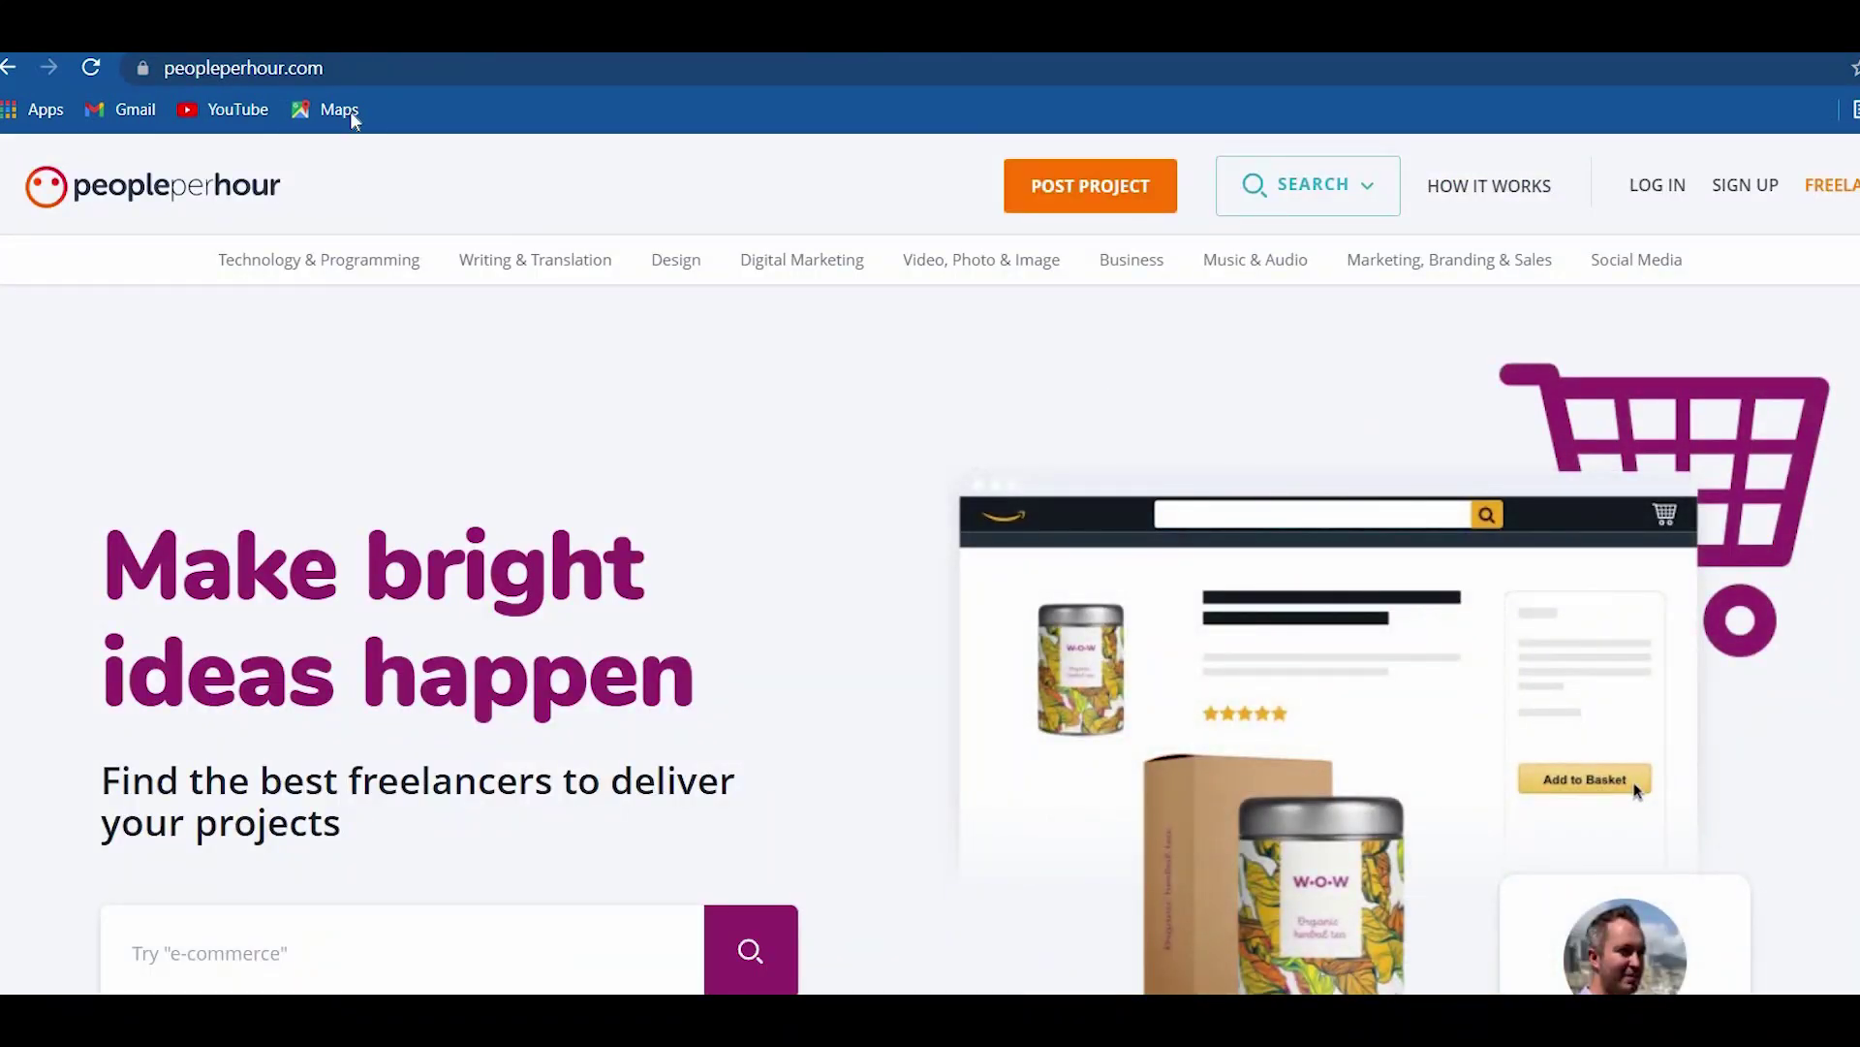
# - Search PeoplePerHour for 'intros', scroll the 192 offers and apply a Delivery time filter
pyautogui.click(243, 68)
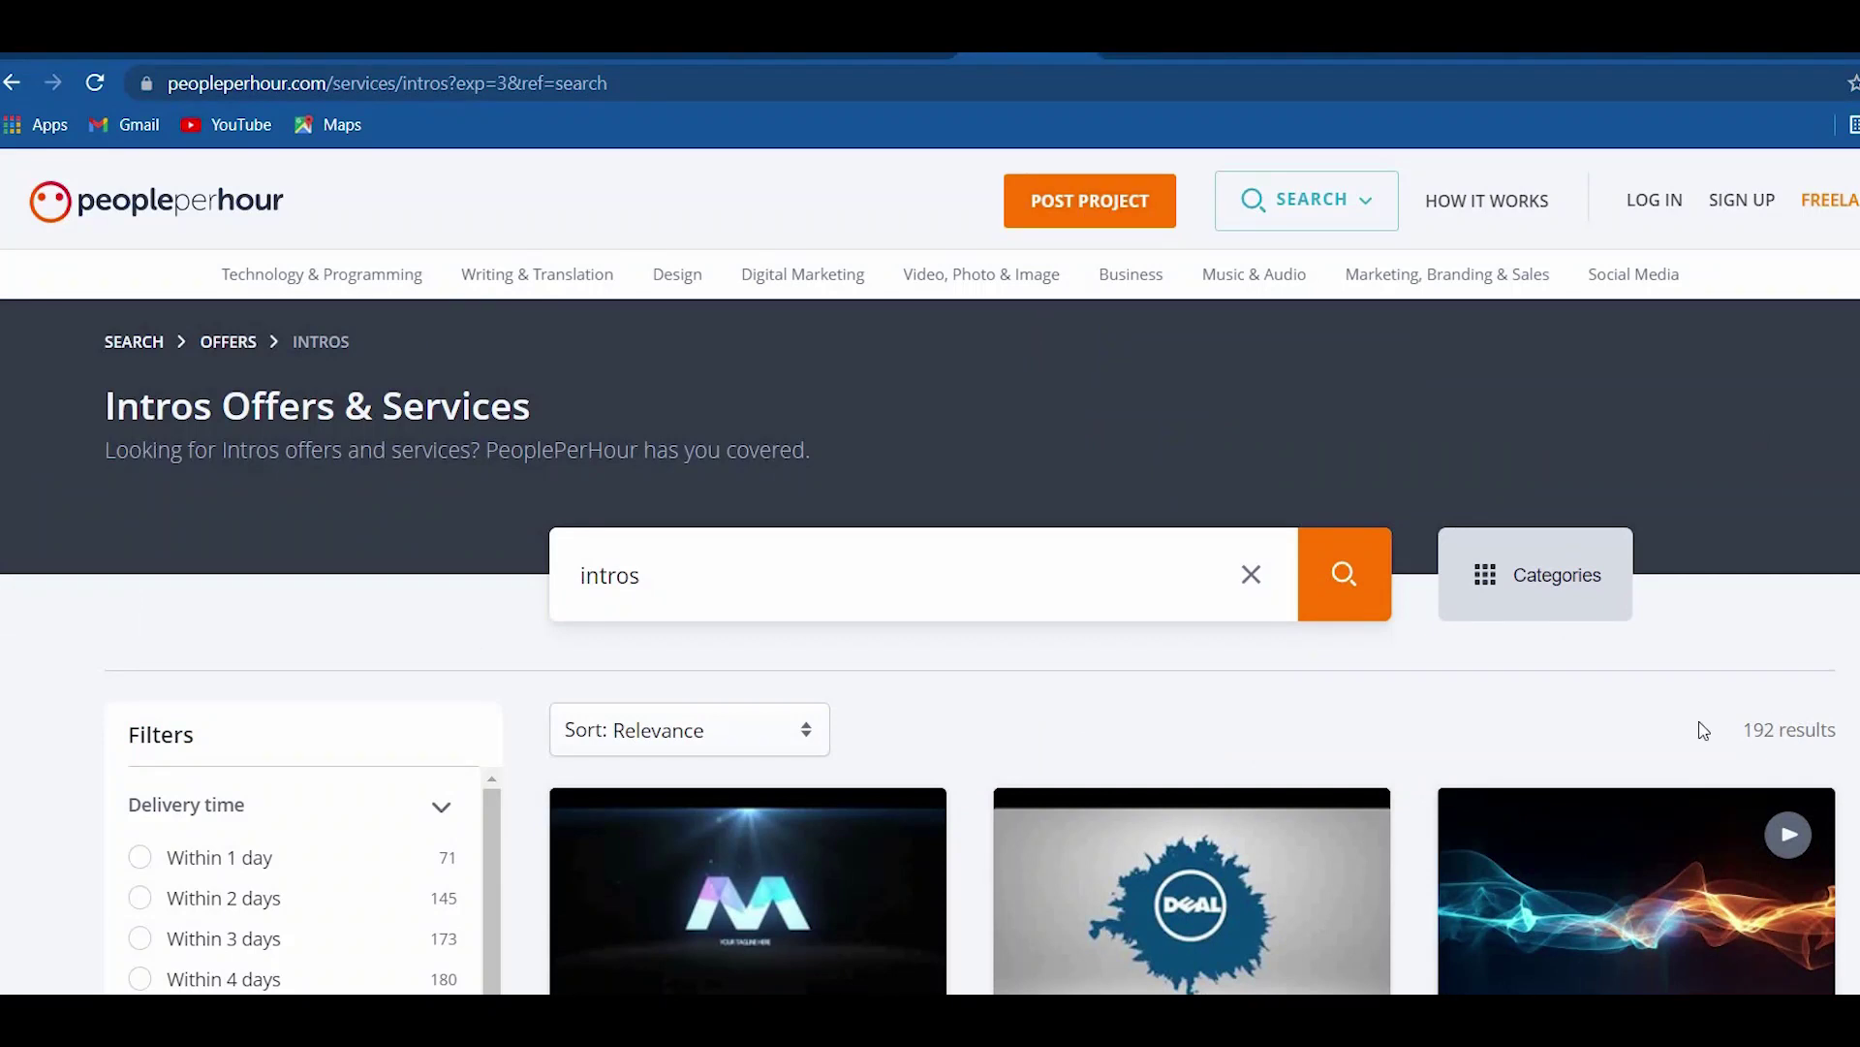
pyautogui.scroll(-4, 939, 725)
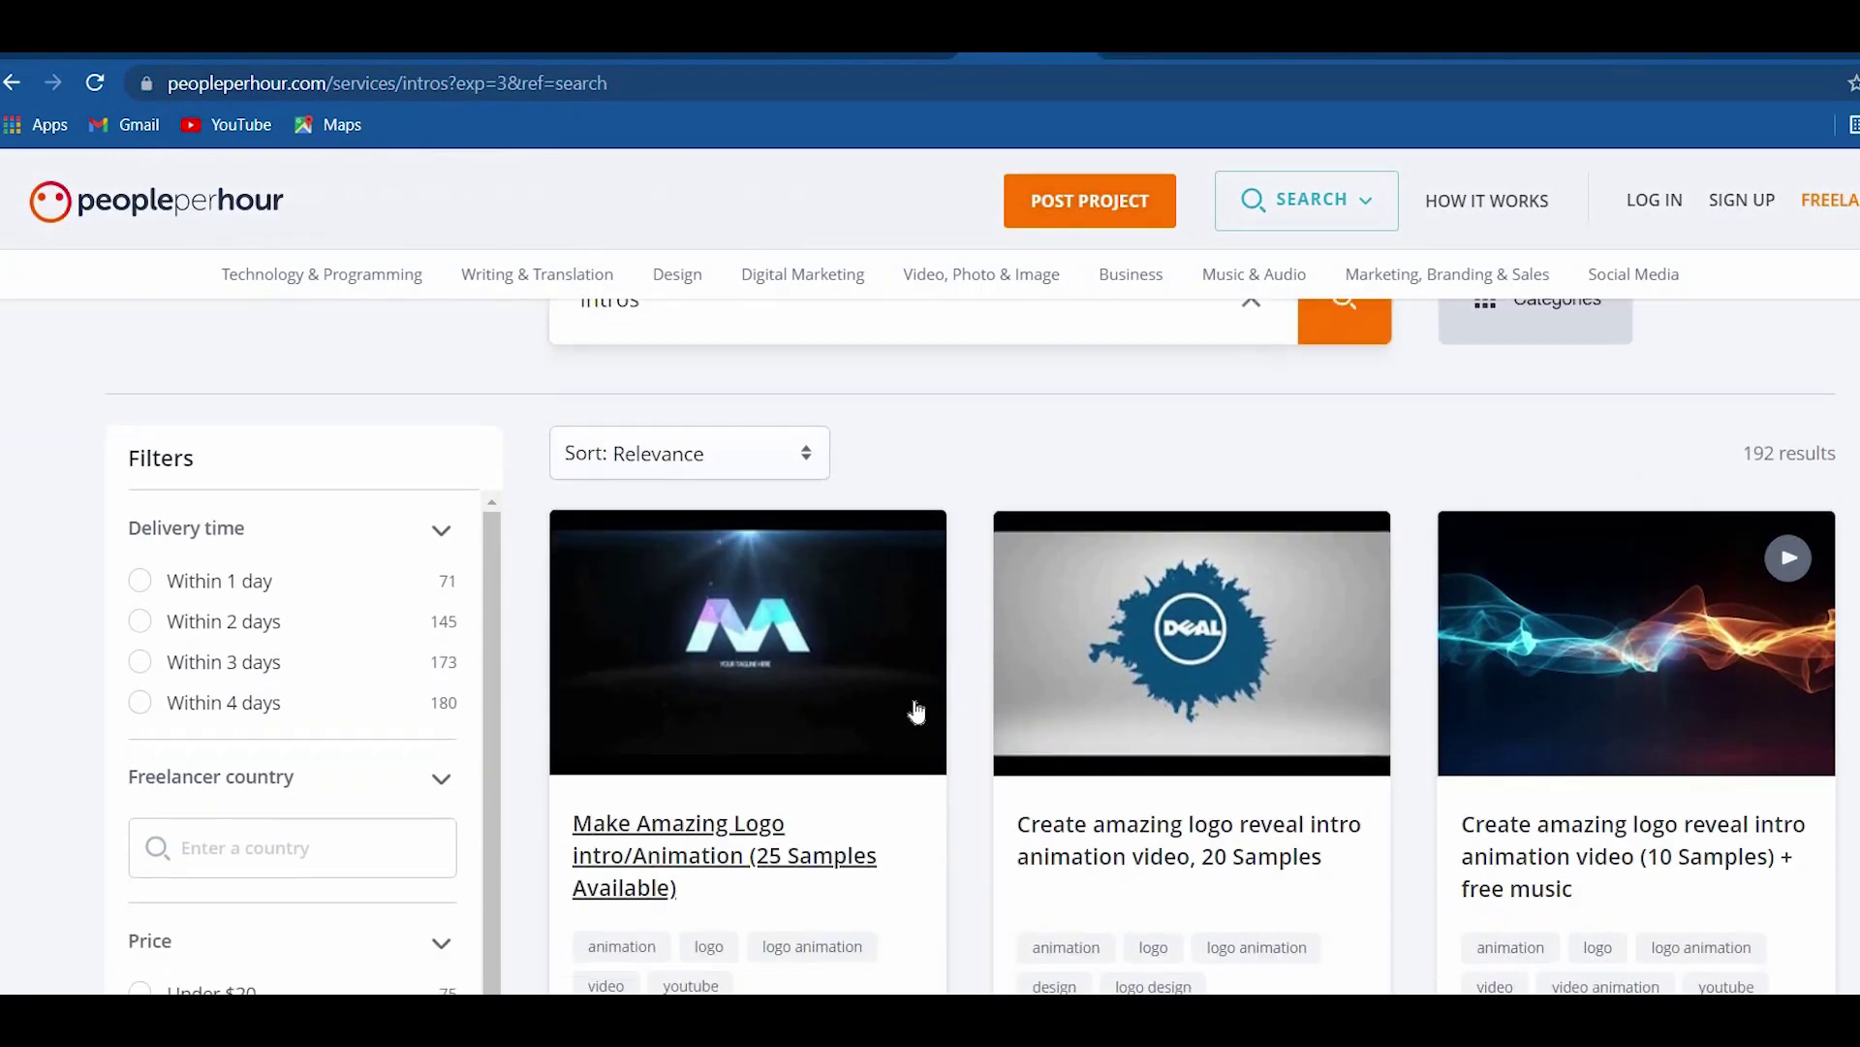
pyautogui.scroll(-1, 891, 685)
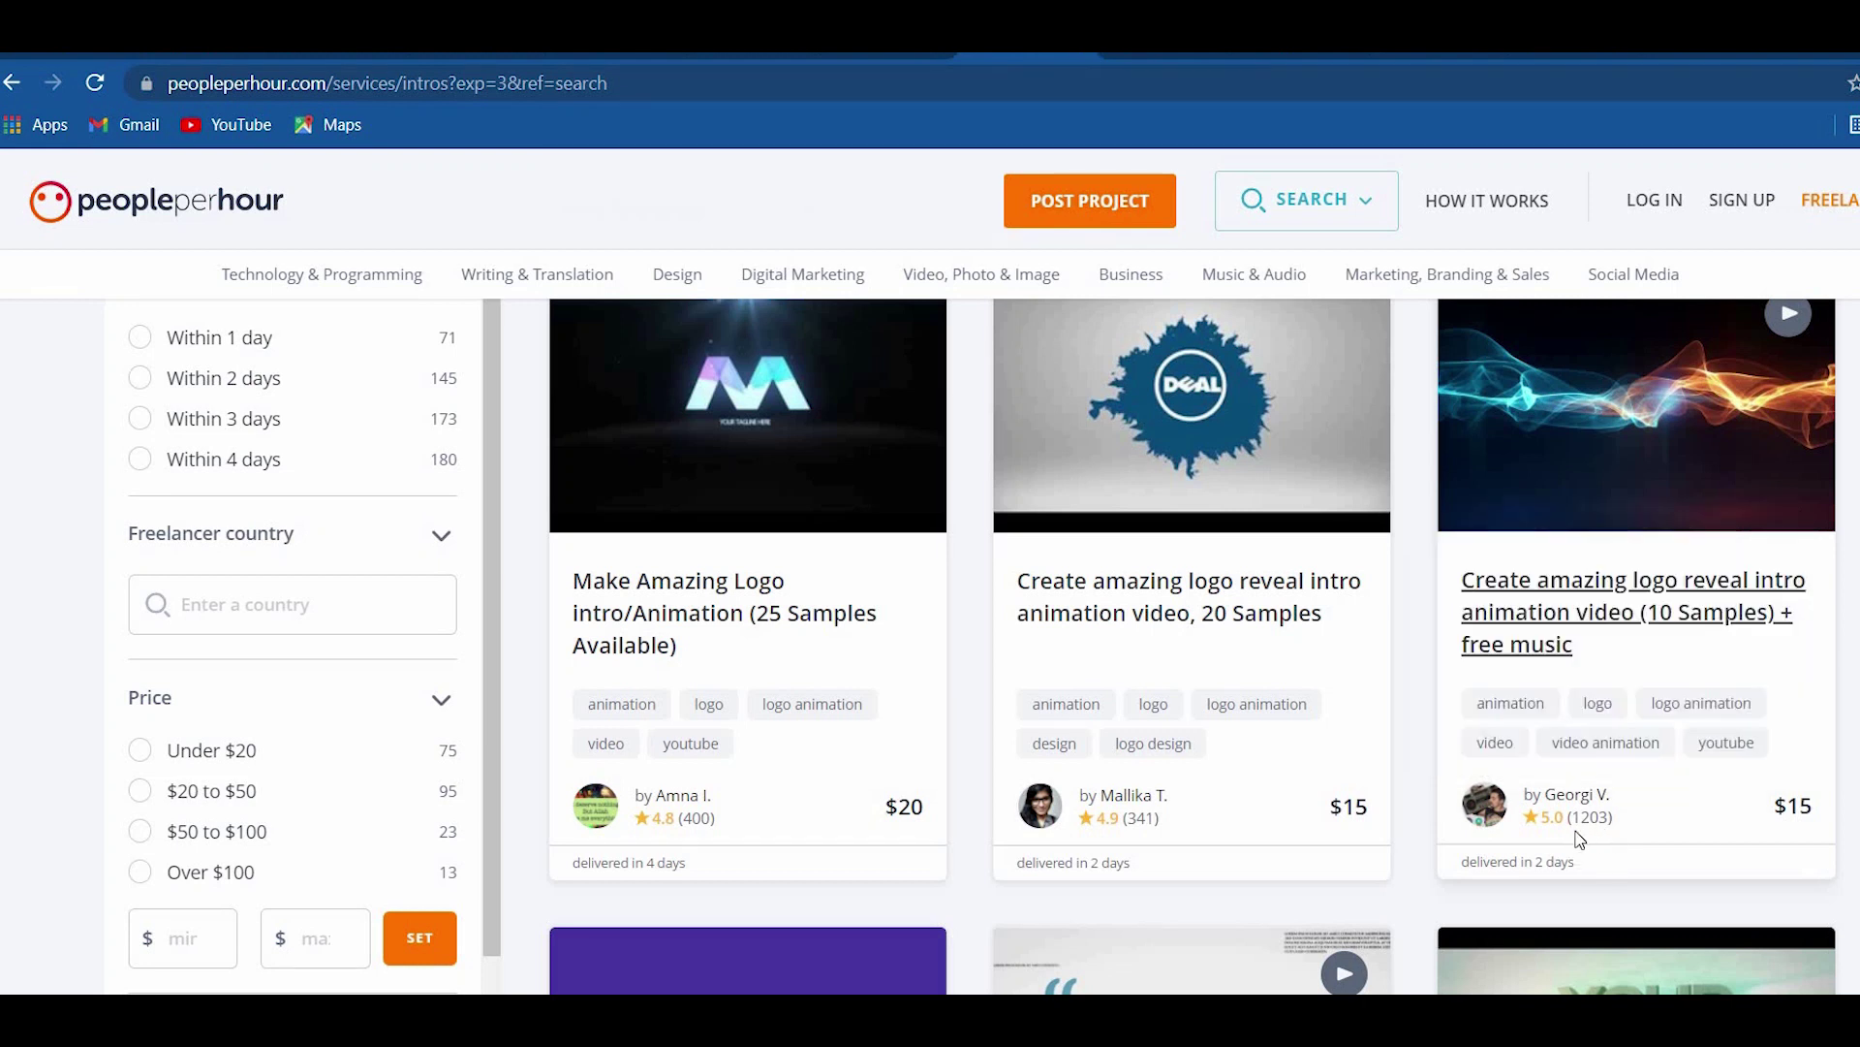
pyautogui.moveTo(1608, 827)
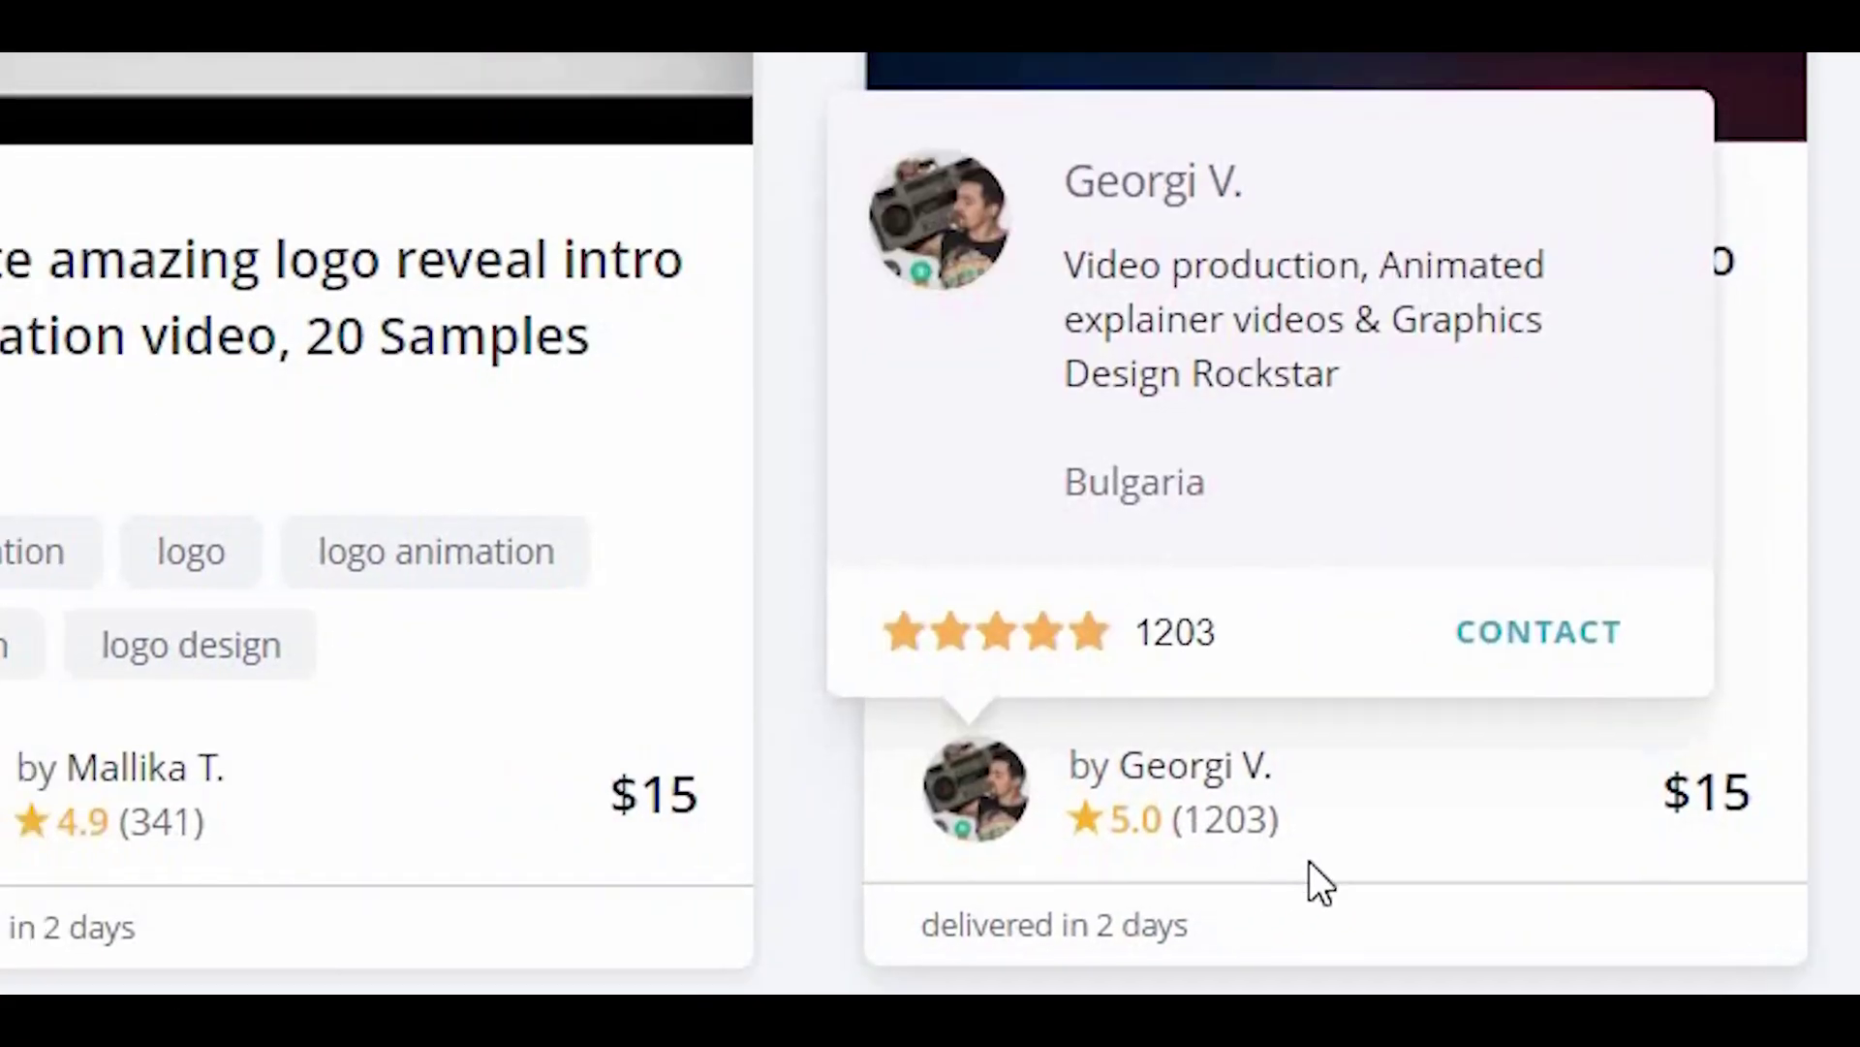
pyautogui.moveTo(183, 817)
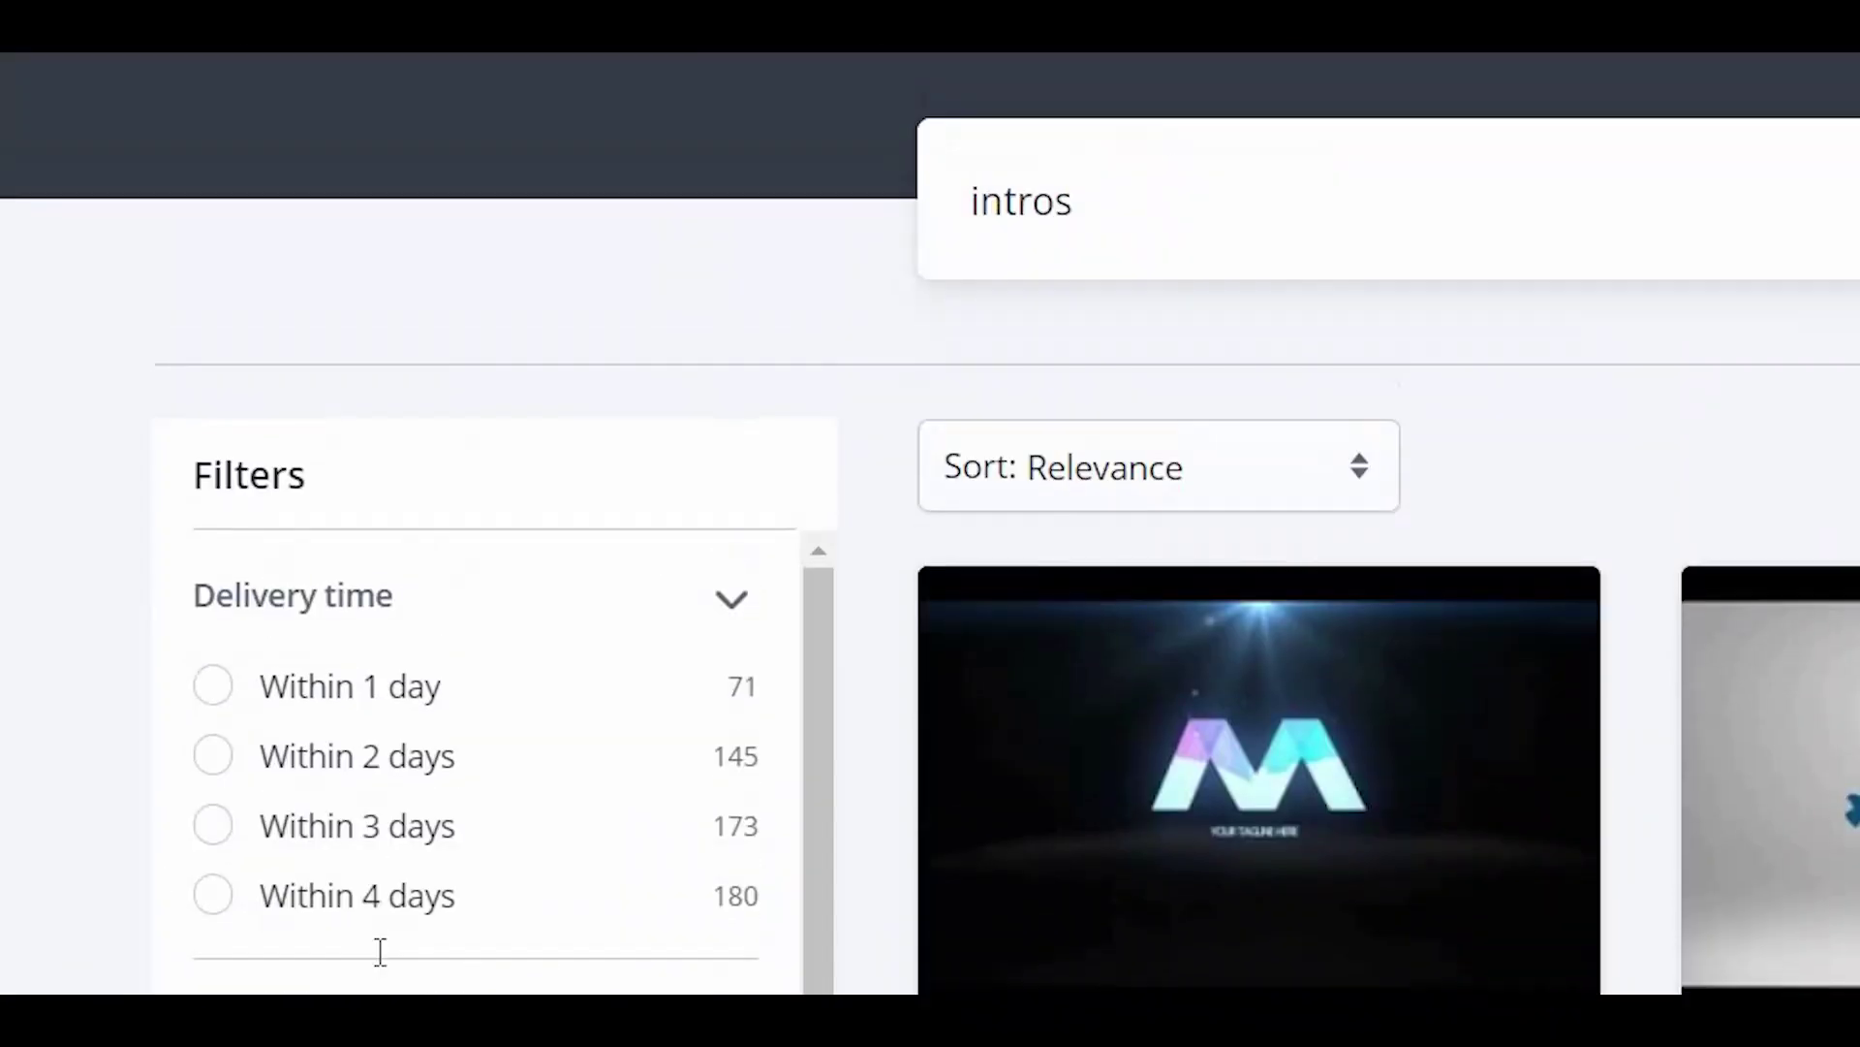
pyautogui.scroll(-2, 378, 872)
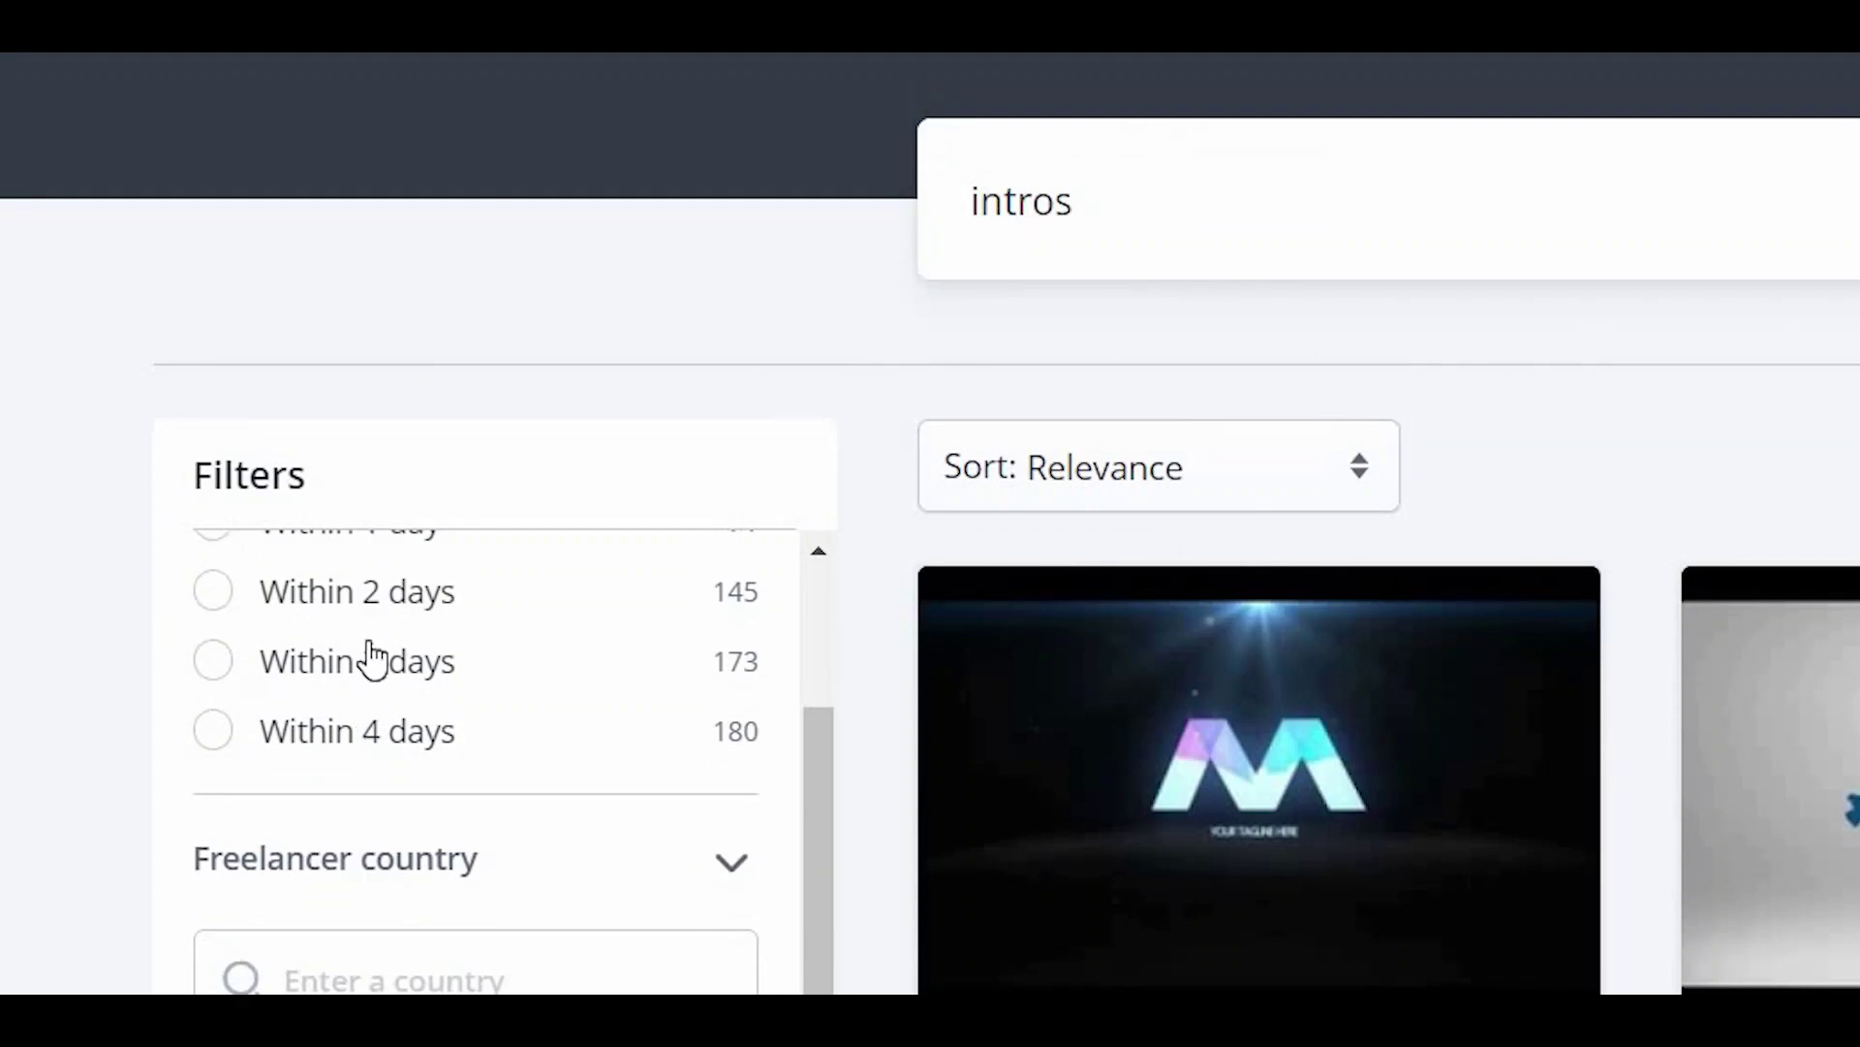
pyautogui.click(378, 611)
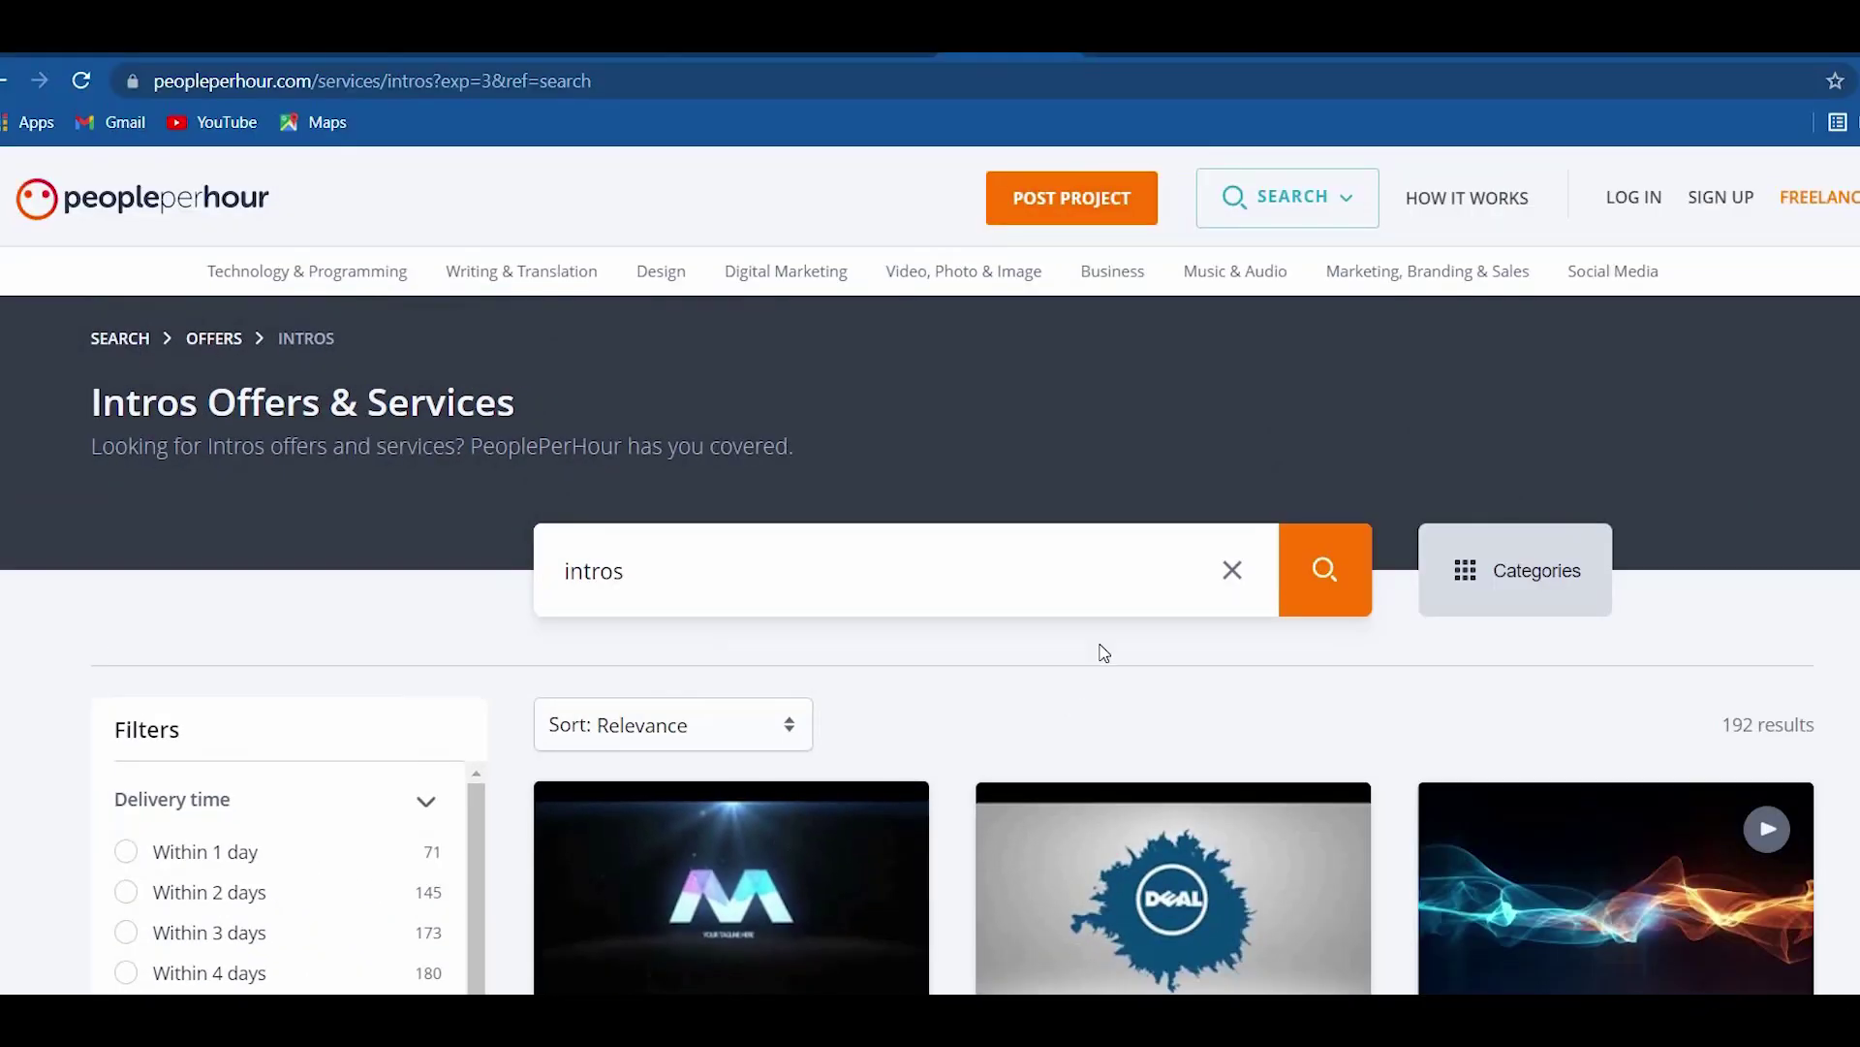
pyautogui.scroll(-3, 971, 424)
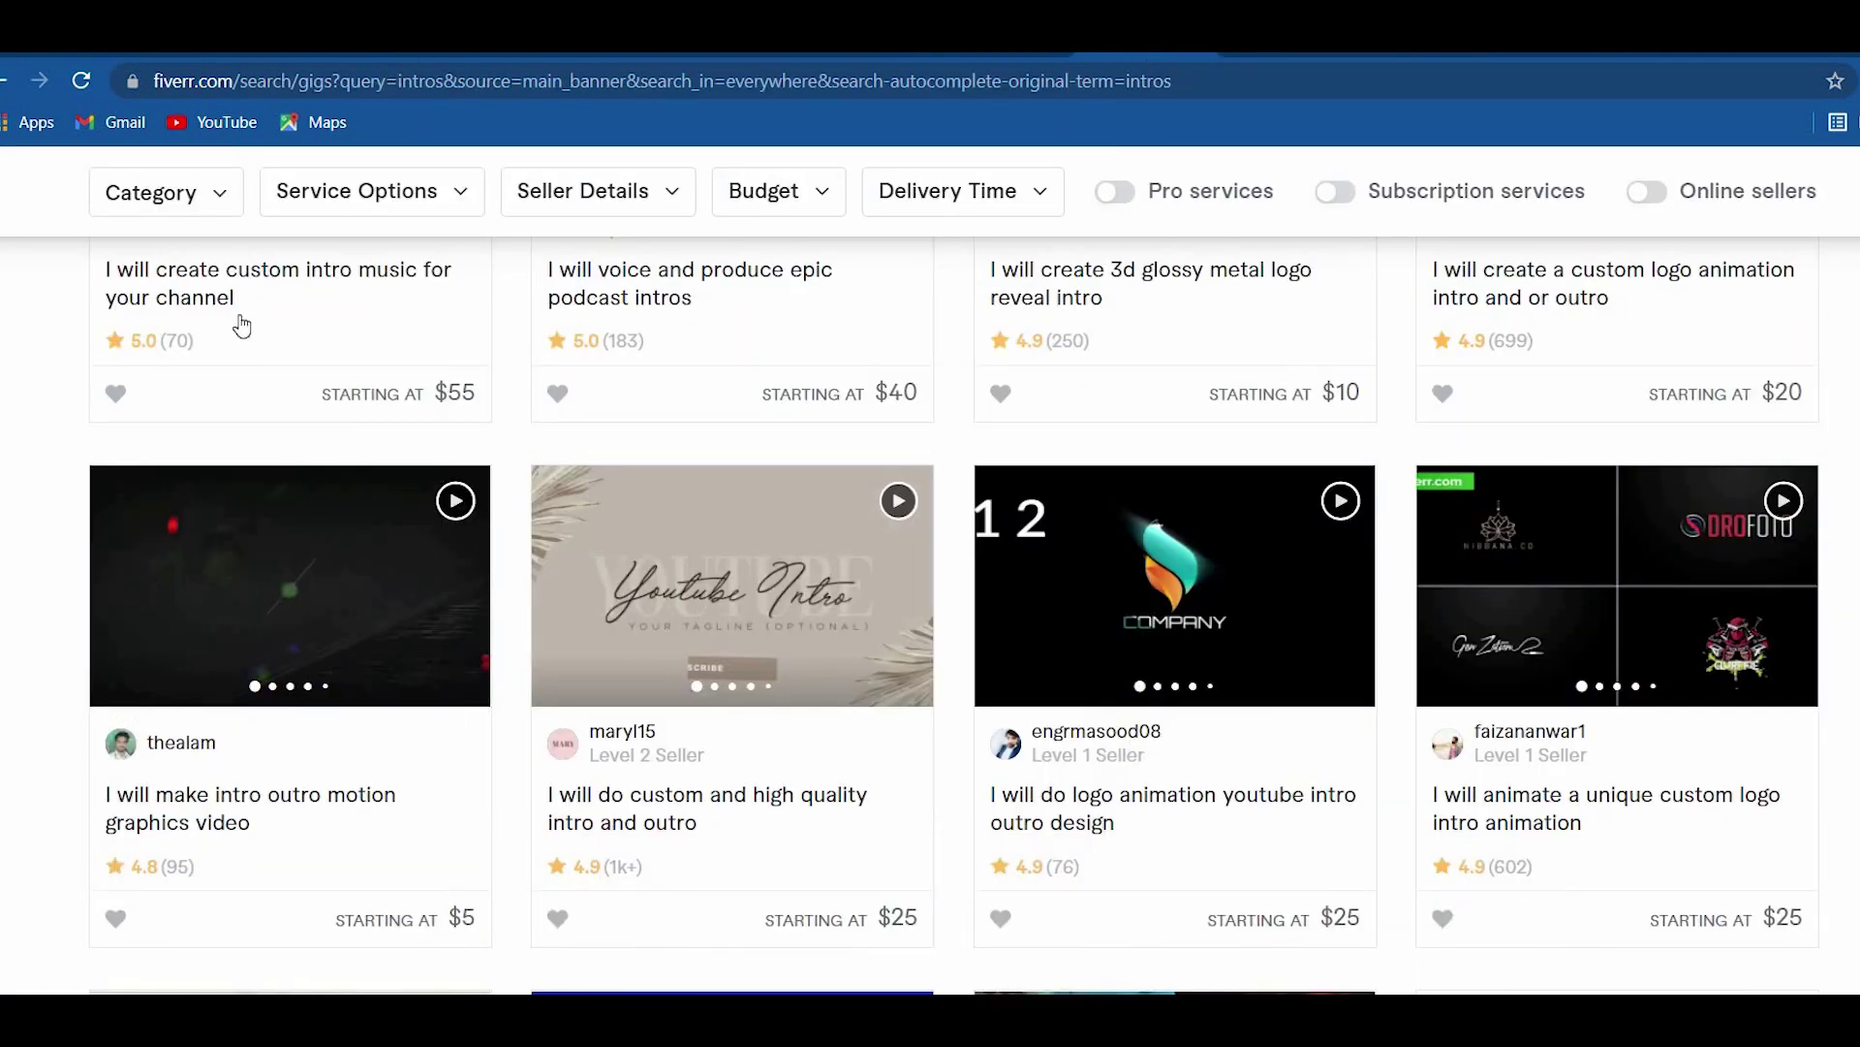
# - Check the Fiverr results address and scroll through the 18,628 'intros' gigs and their prices
pyautogui.scroll(15, 242, 326)
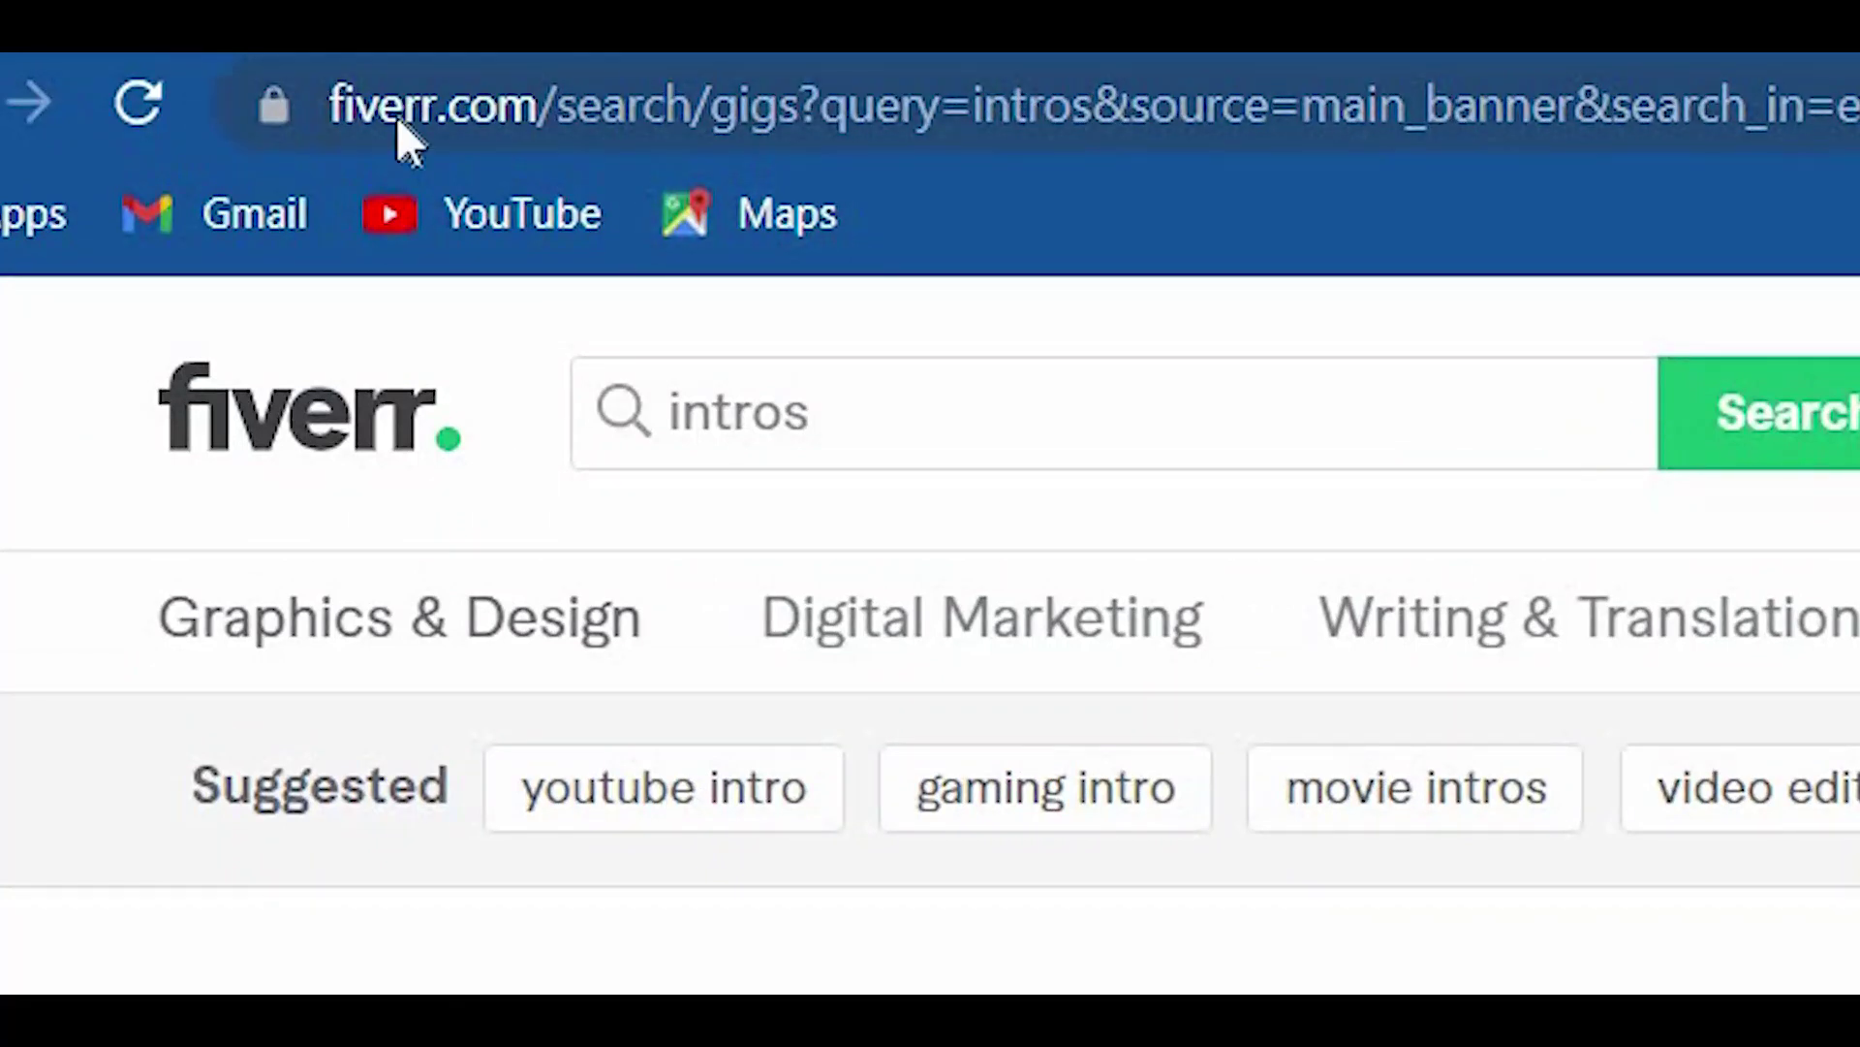
pyautogui.doubleClick(397, 116)
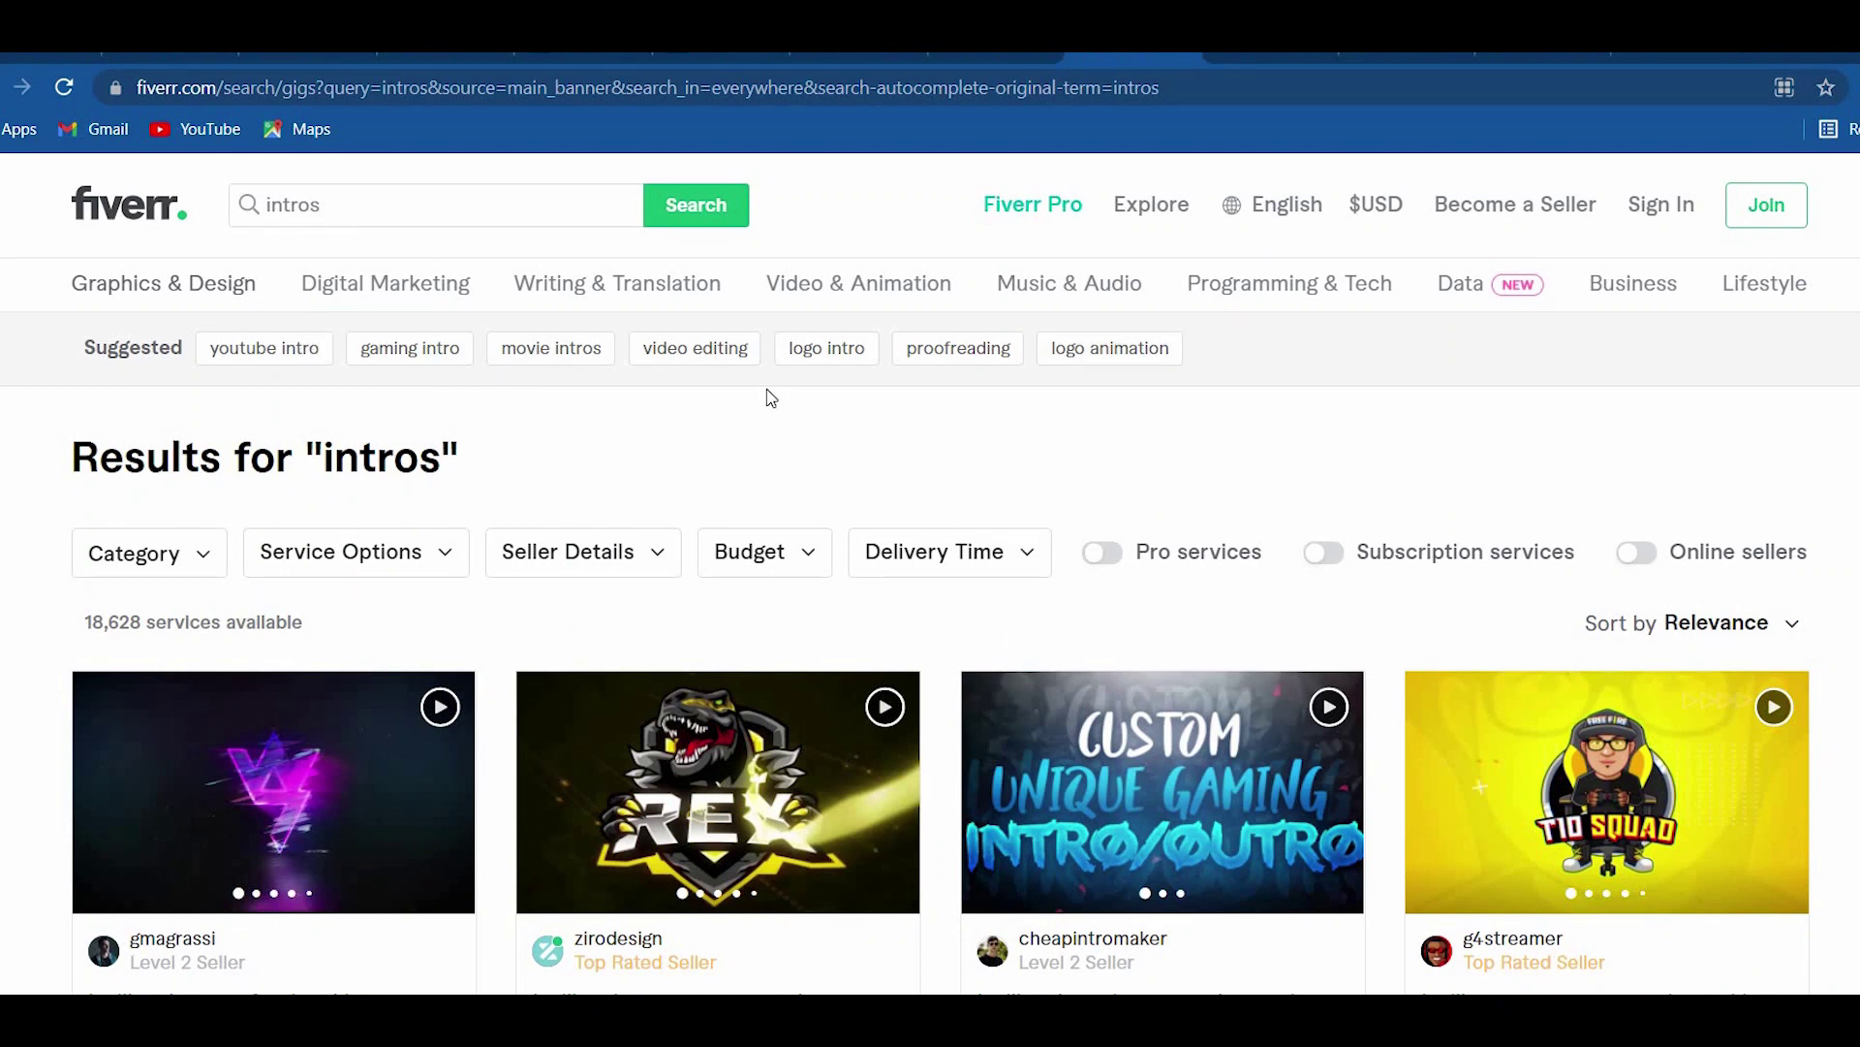
pyautogui.scroll(-3, 770, 398)
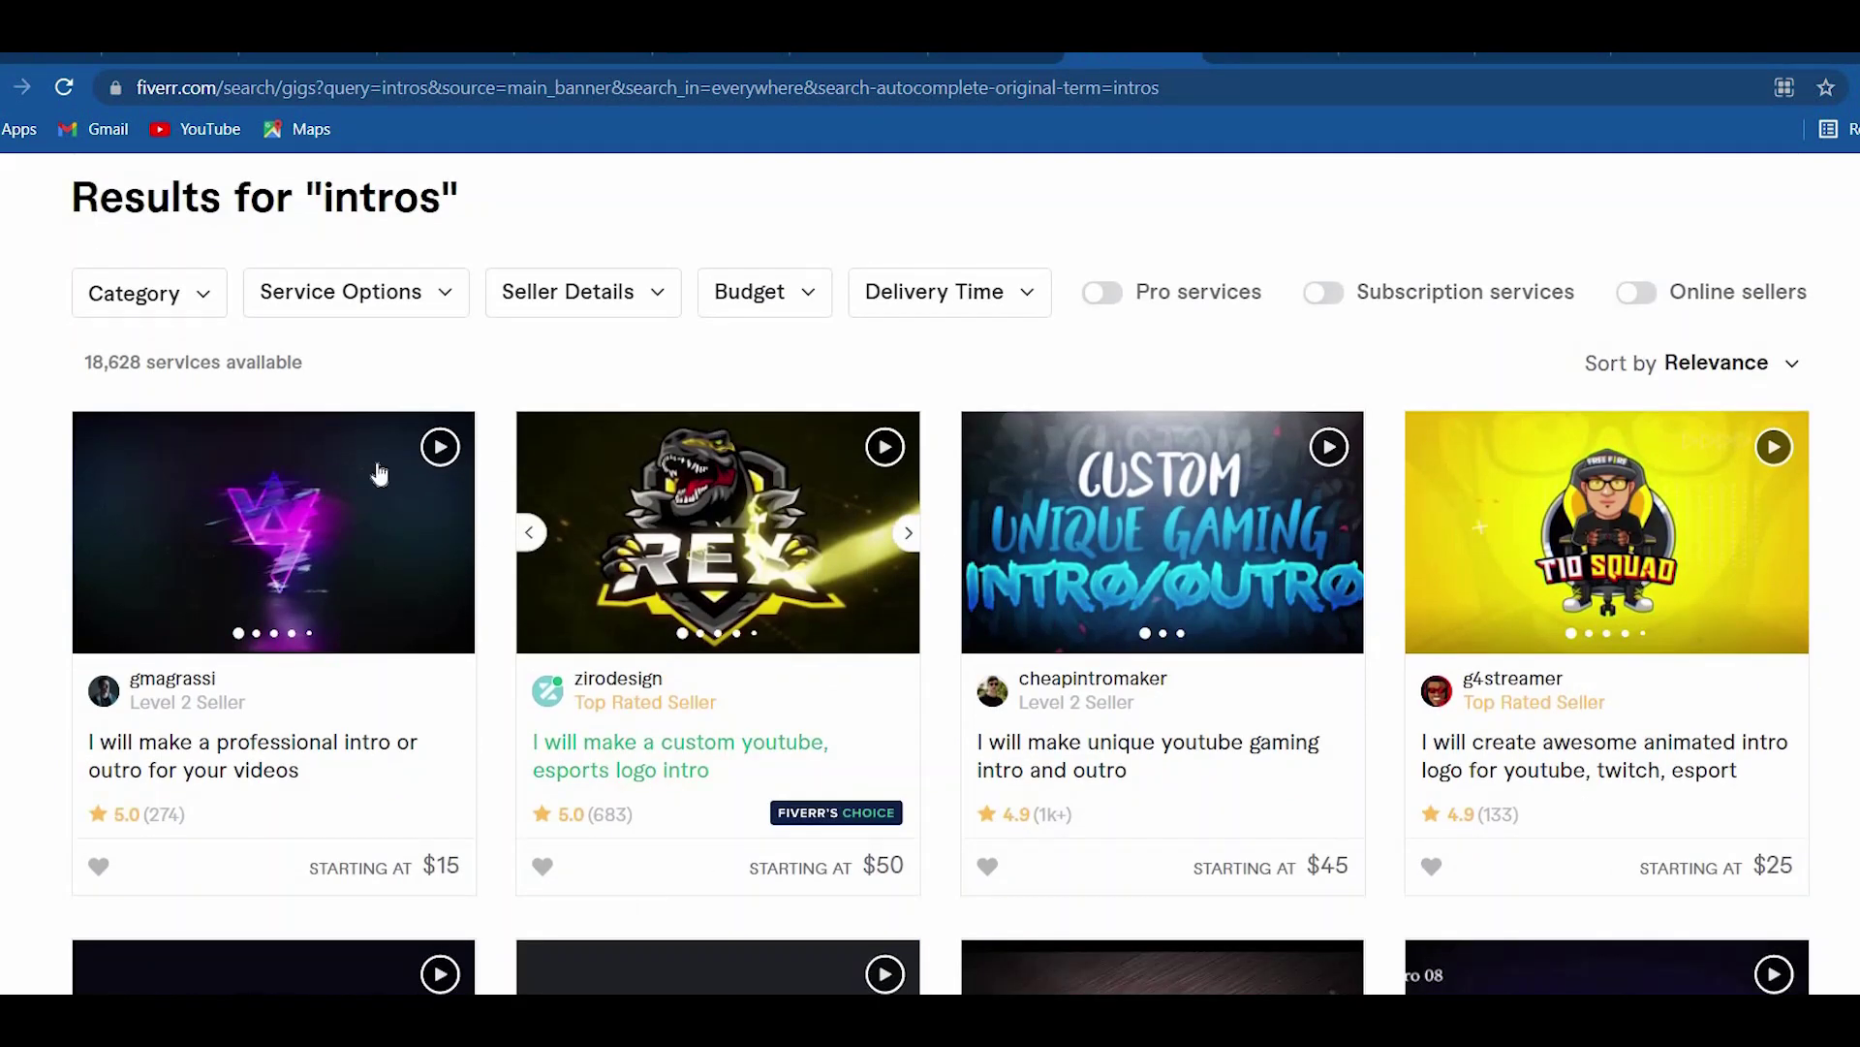
pyautogui.scroll(-4, 379, 480)
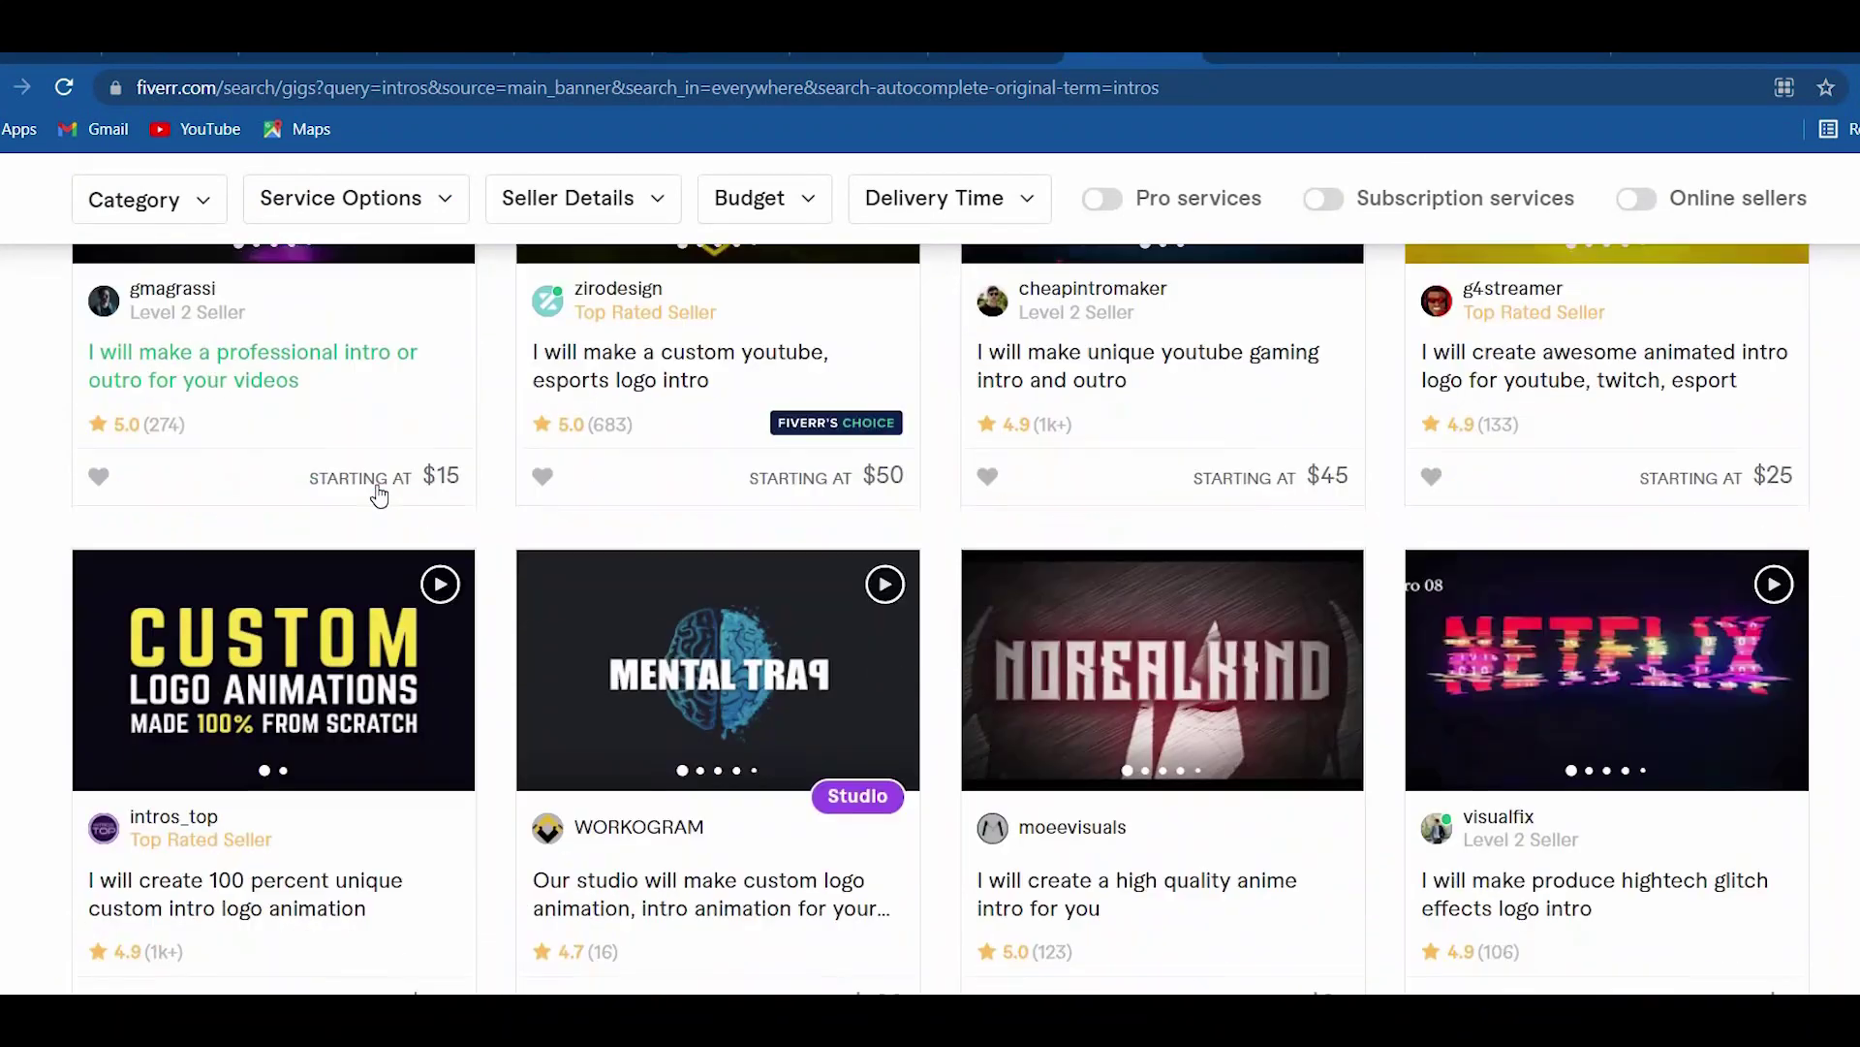
pyautogui.scroll(-4, 379, 494)
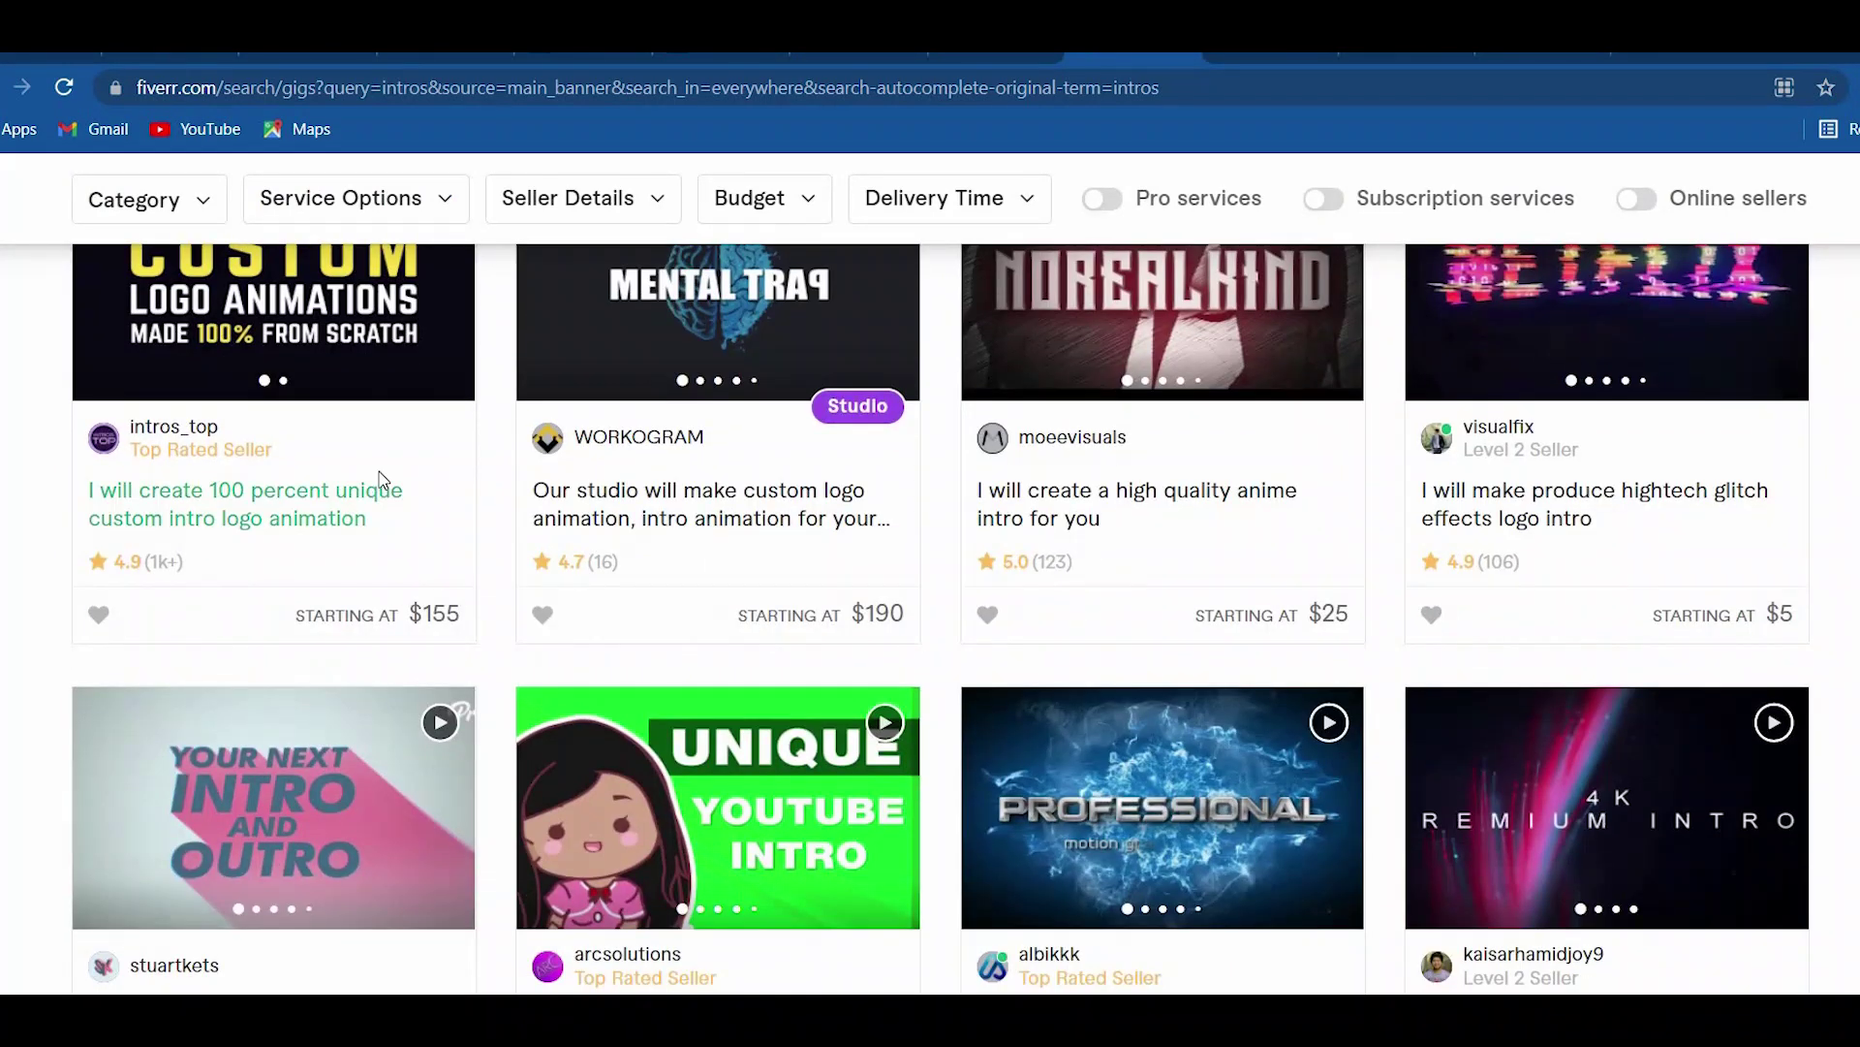
pyautogui.scroll(-3, 379, 479)
pyautogui.scroll(5, 379, 480)
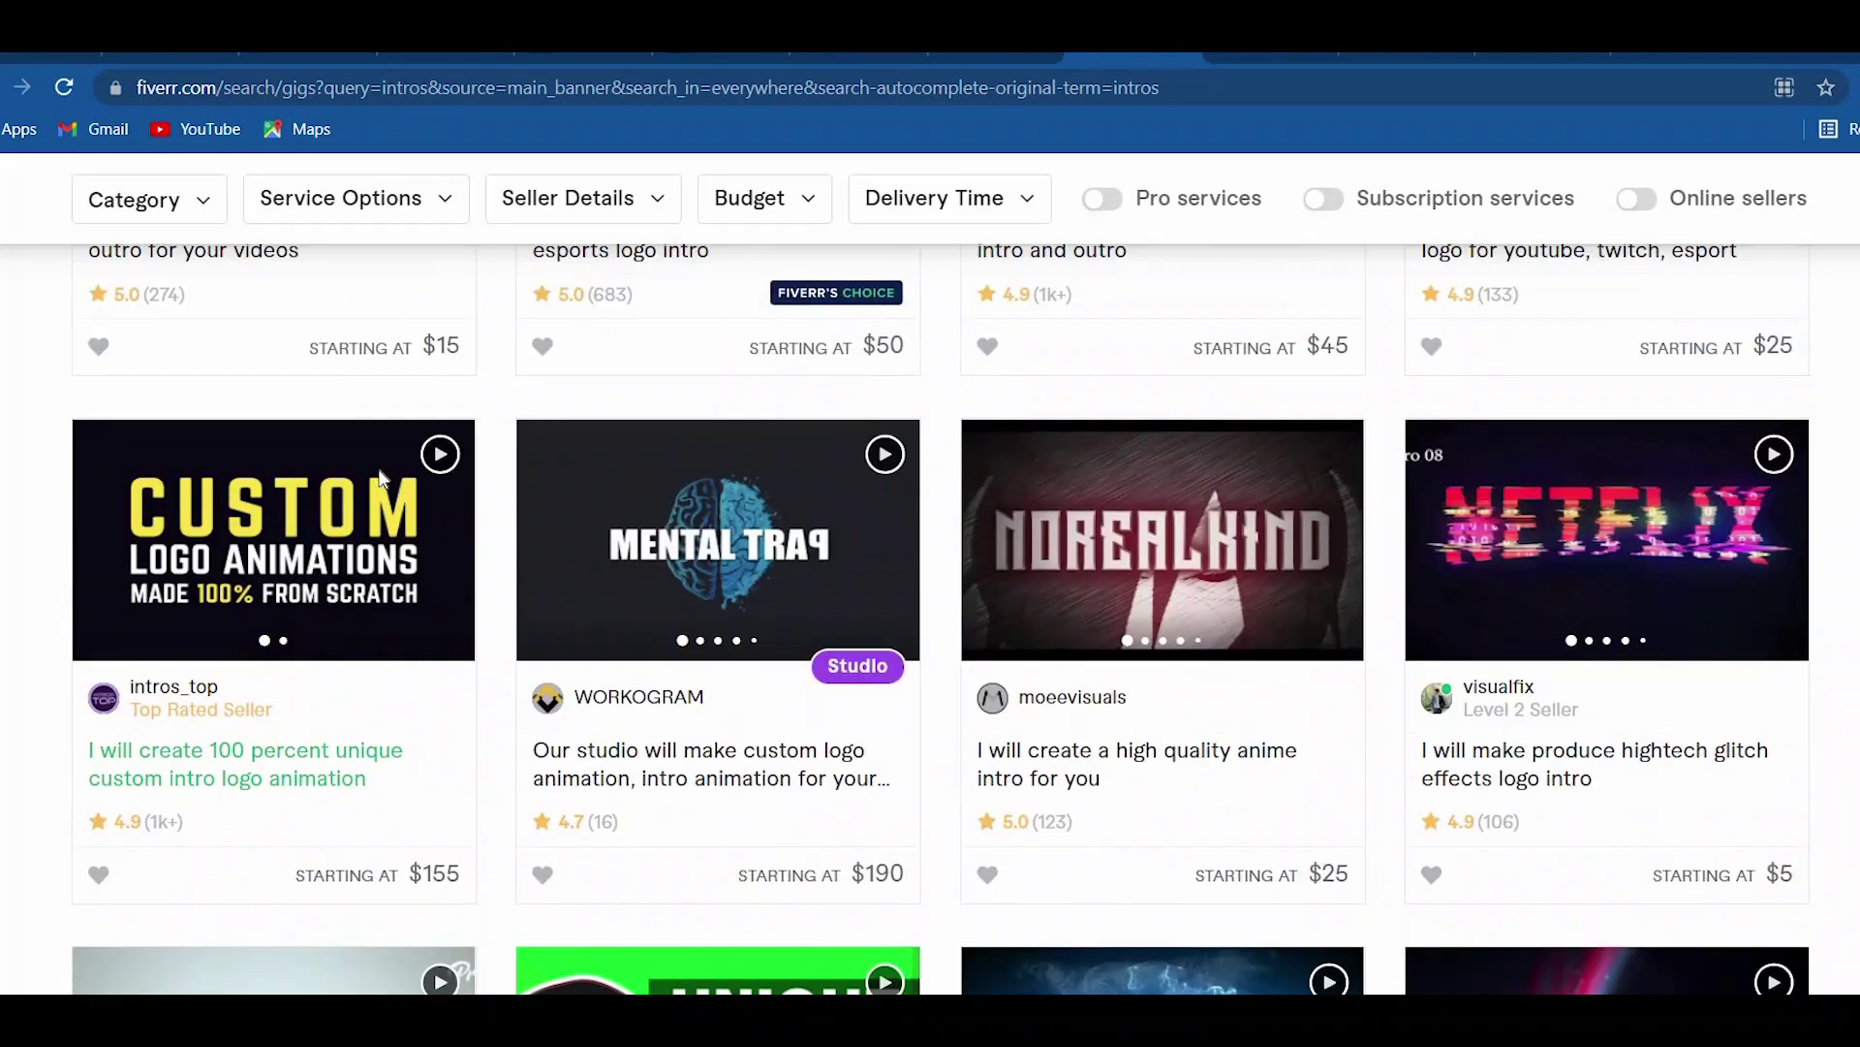
pyautogui.scroll(3, 380, 474)
pyautogui.scroll(3, 487, 469)
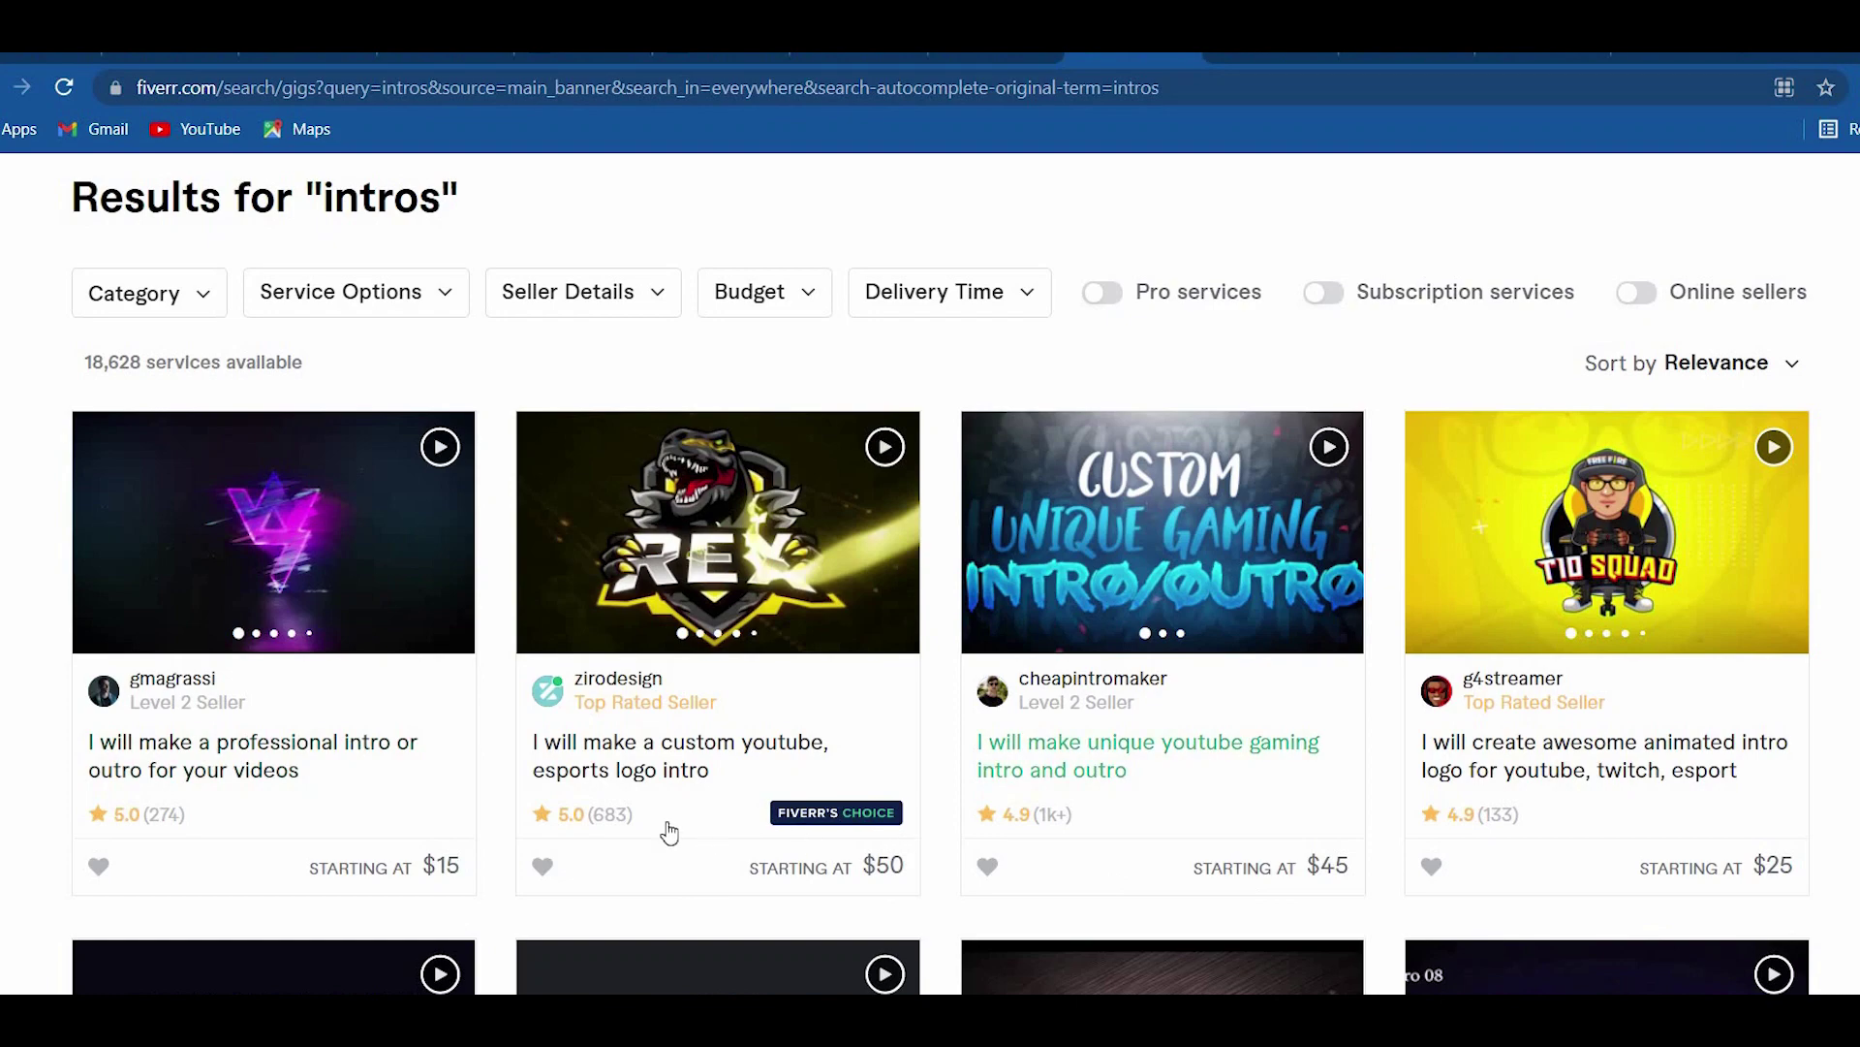
pyautogui.scroll(-6, 543, 818)
pyautogui.scroll(-1, 431, 809)
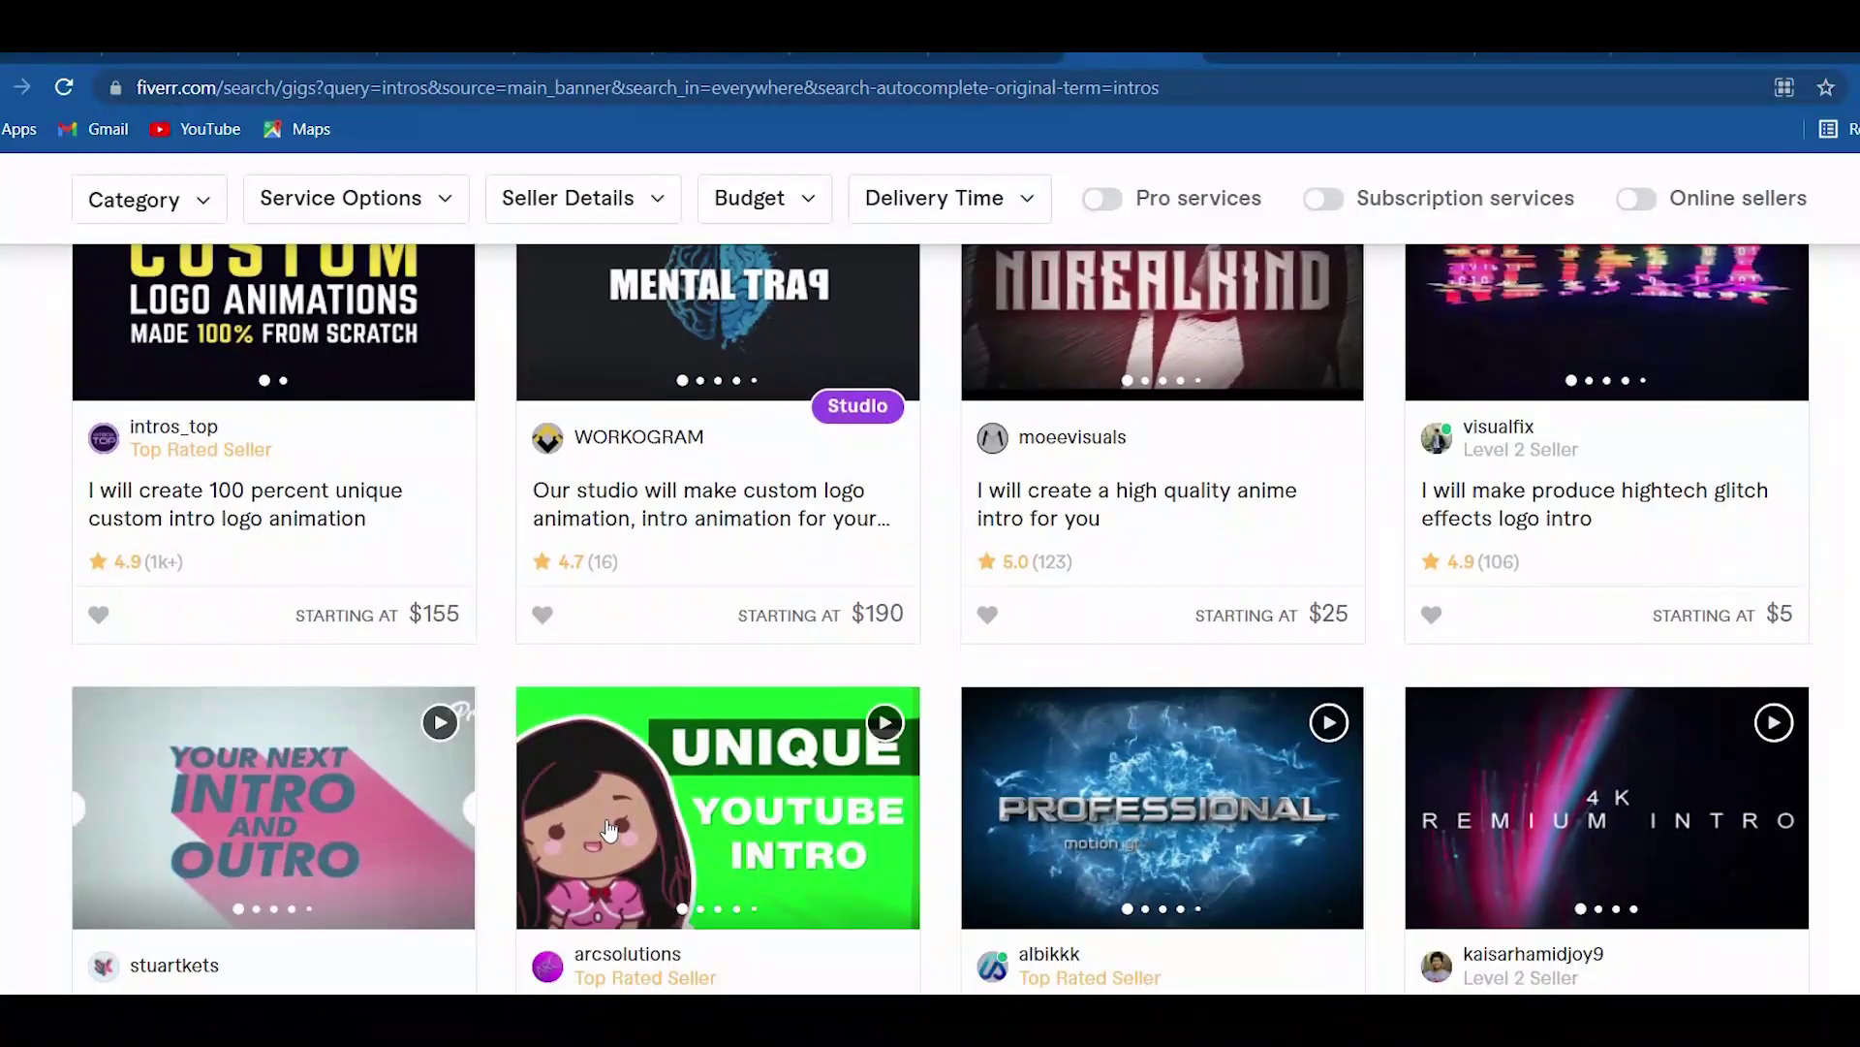
pyautogui.scroll(3, 431, 809)
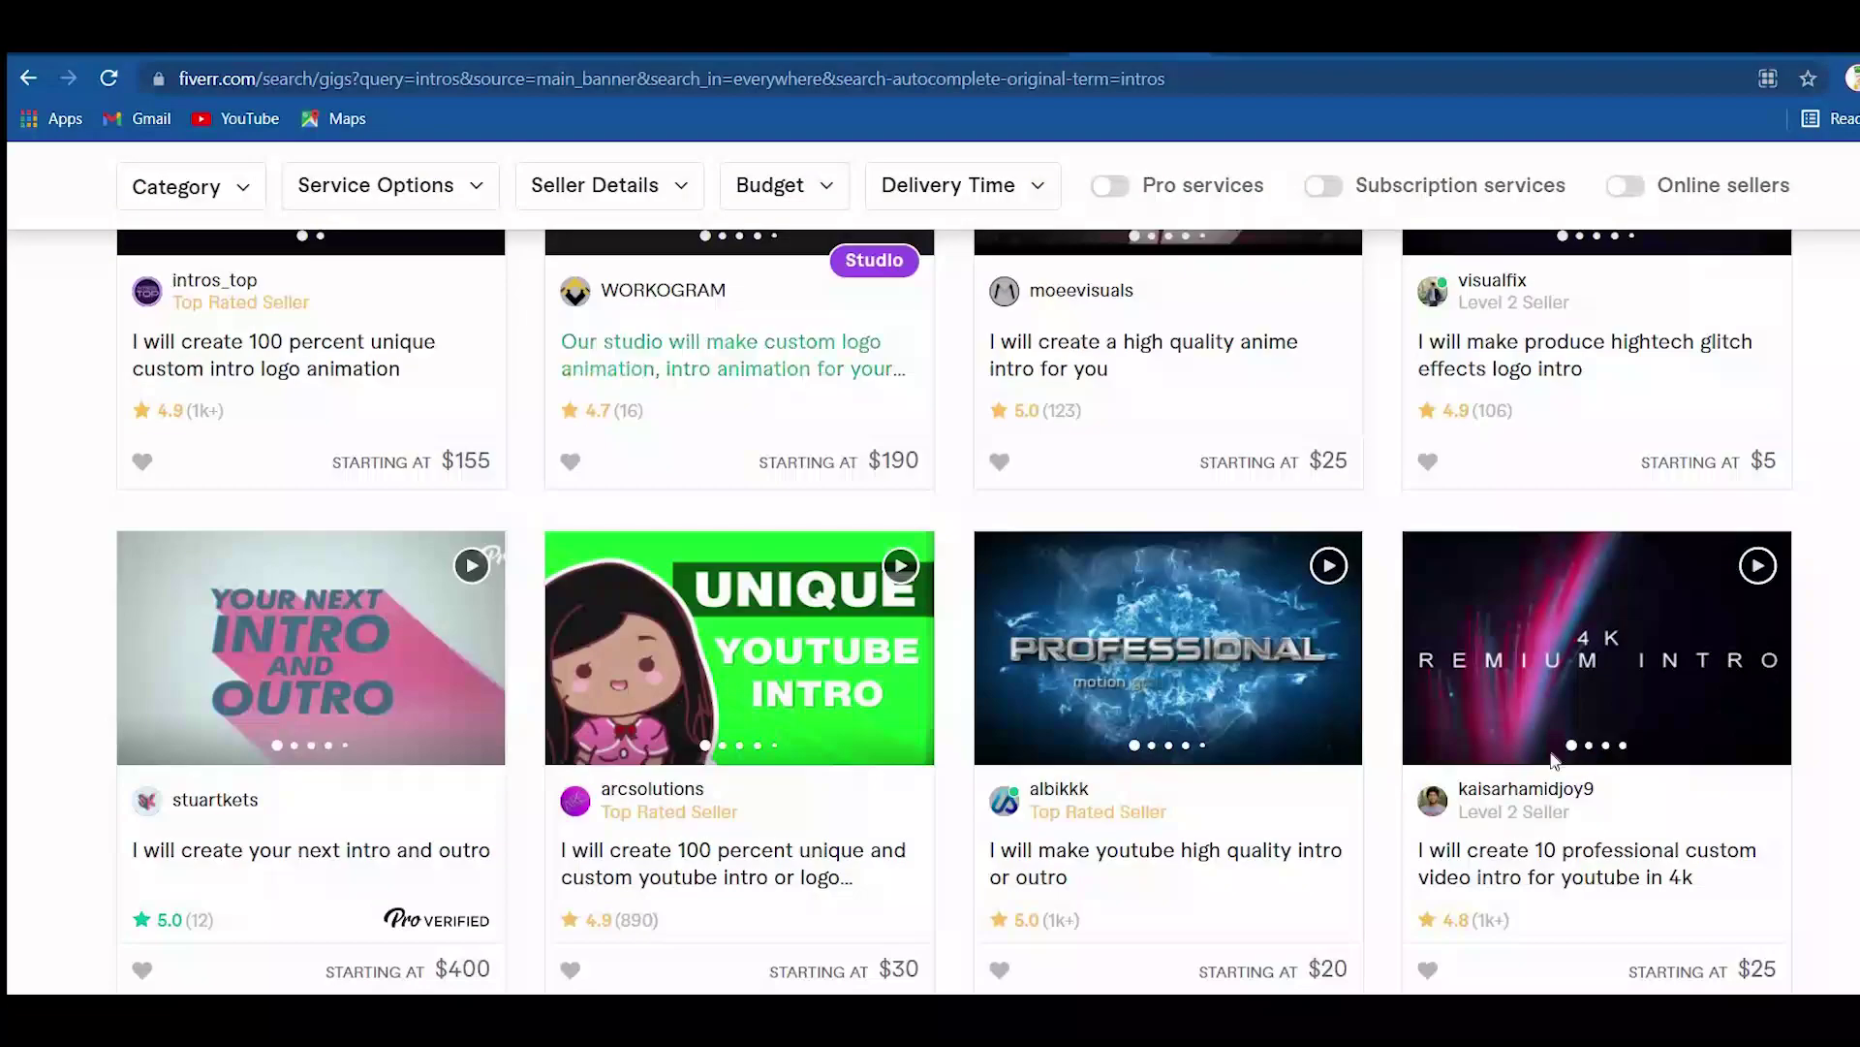
pyautogui.scroll(-3, 736, 742)
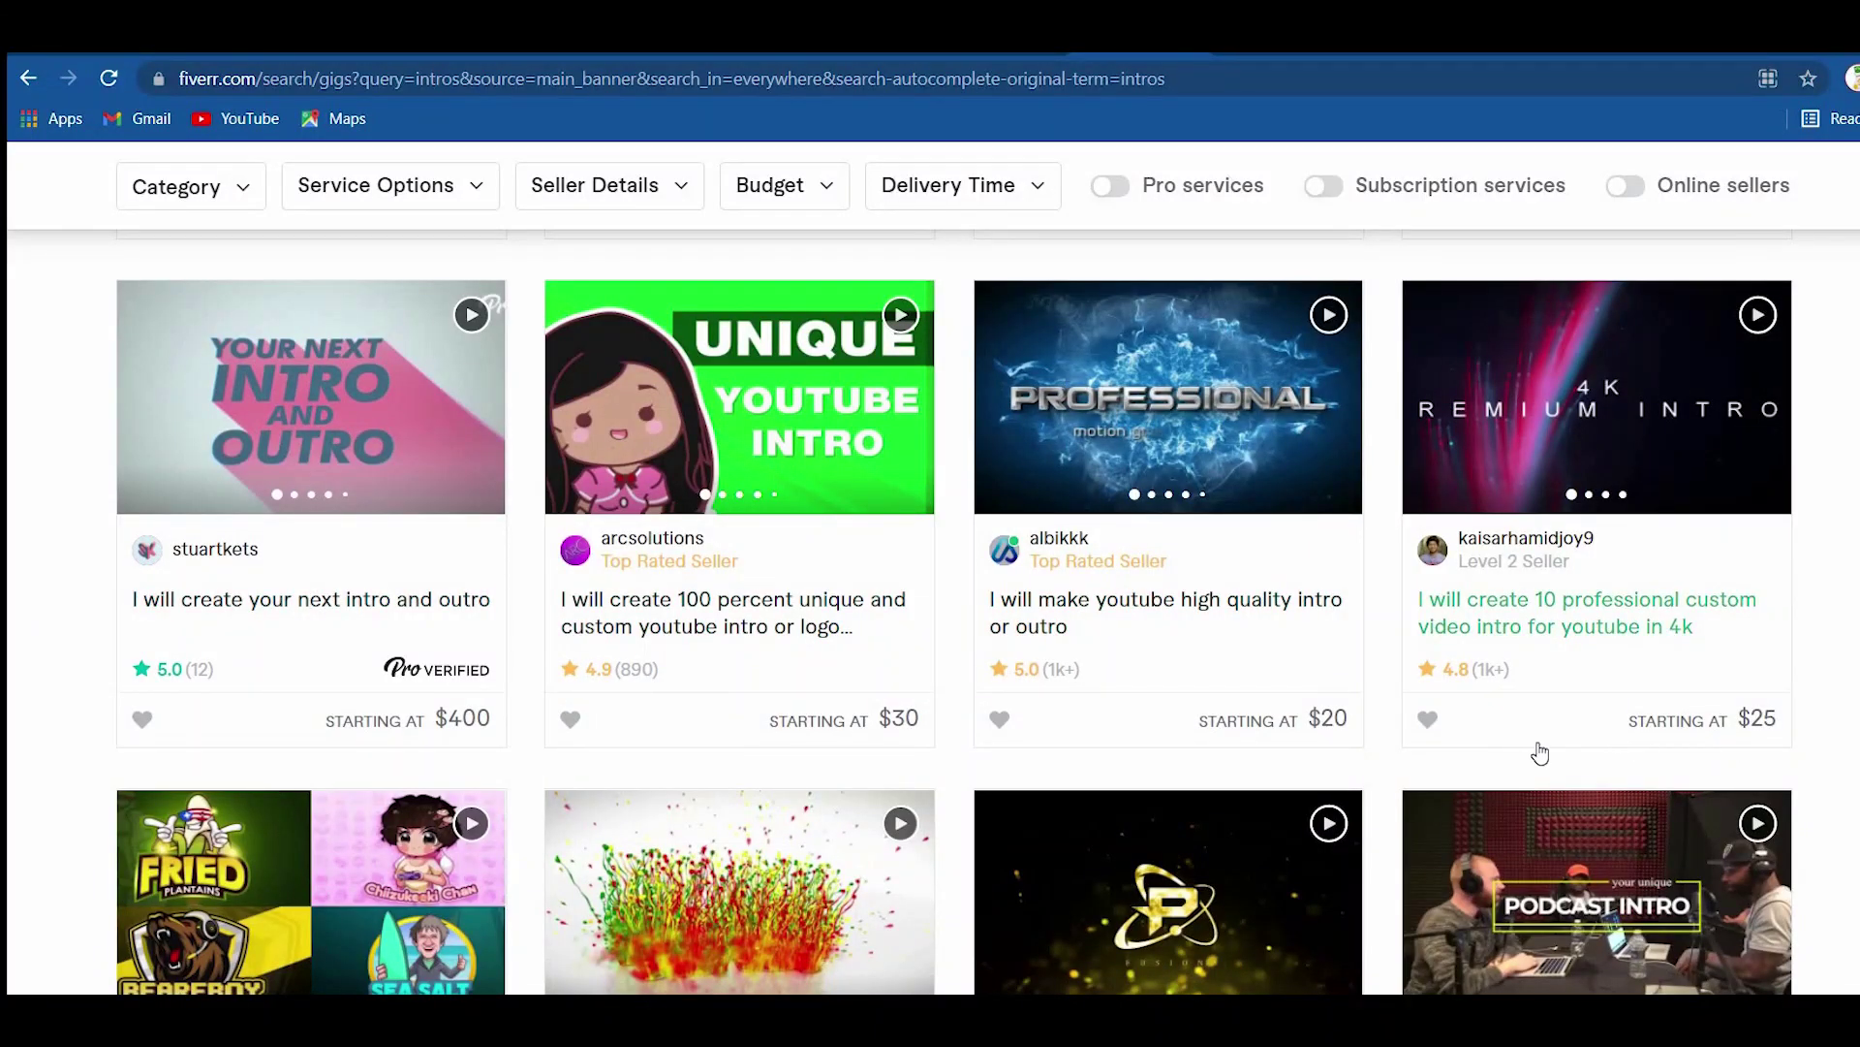
pyautogui.scroll(6, 1289, 636)
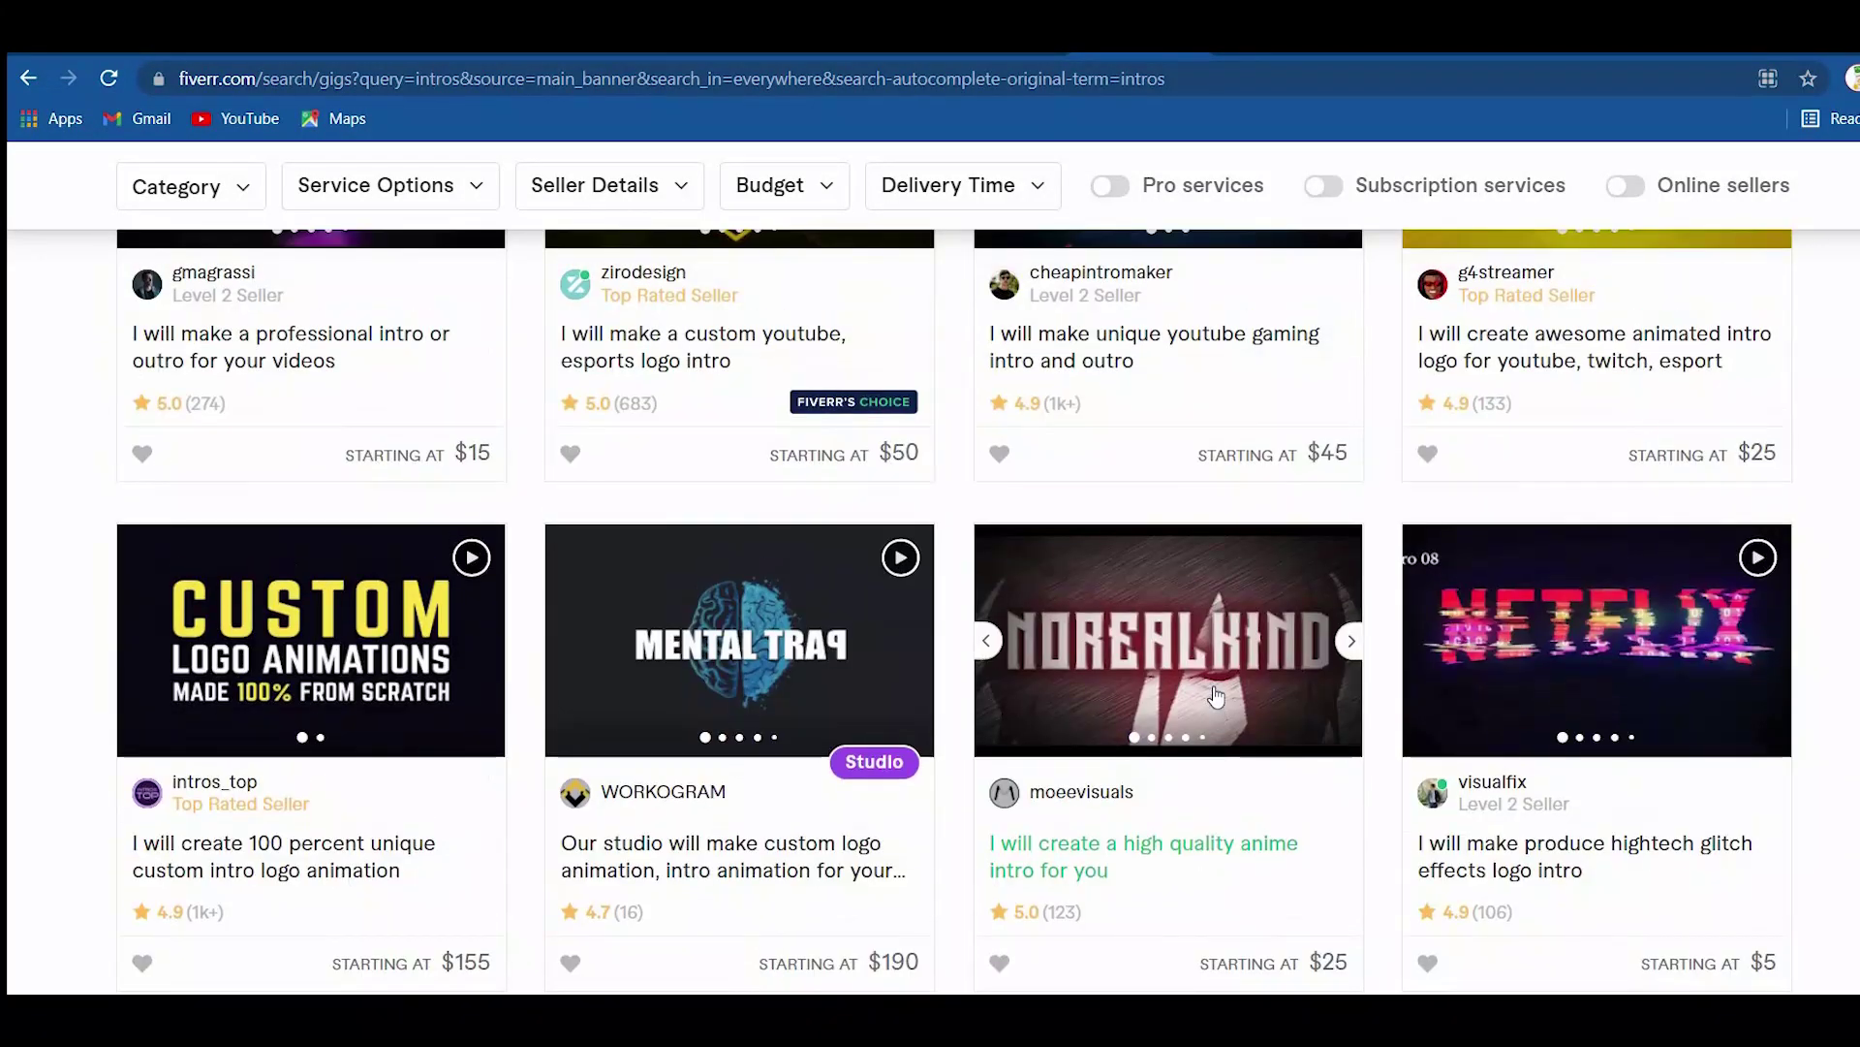
pyautogui.scroll(5, 1216, 696)
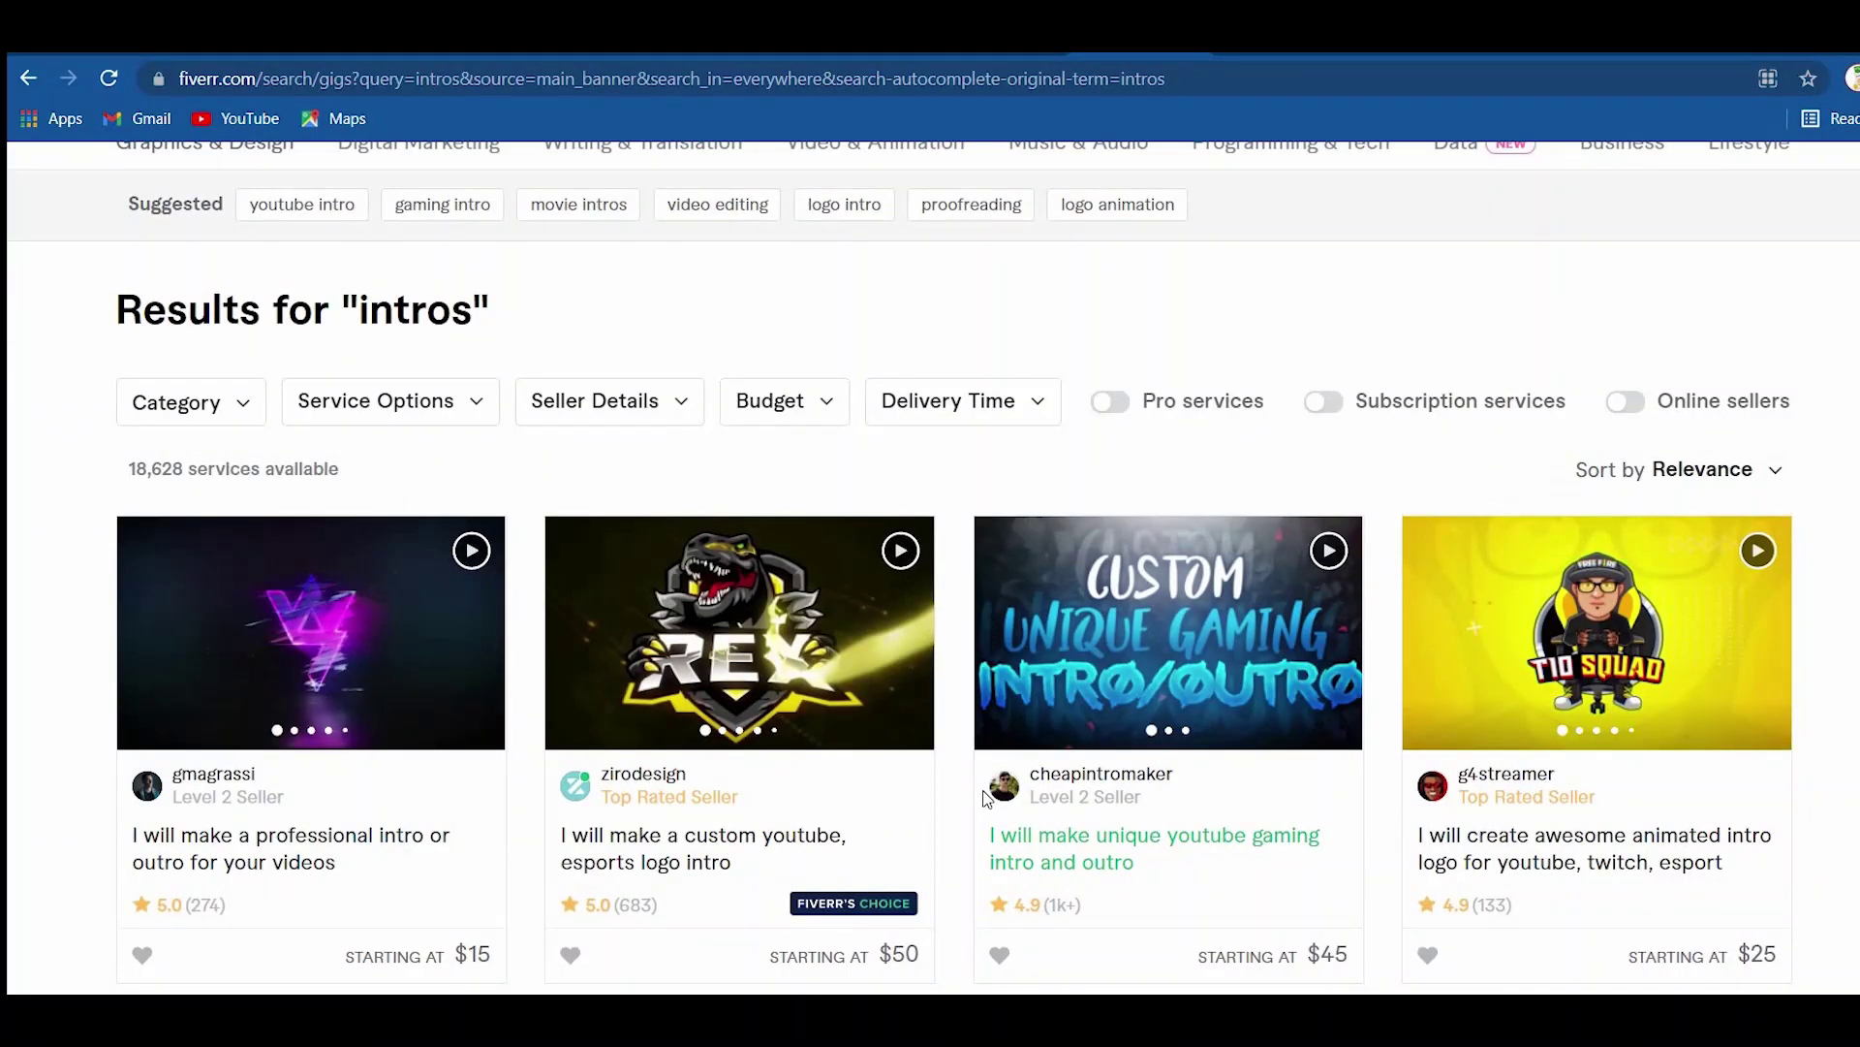
pyautogui.scroll(-6, 982, 788)
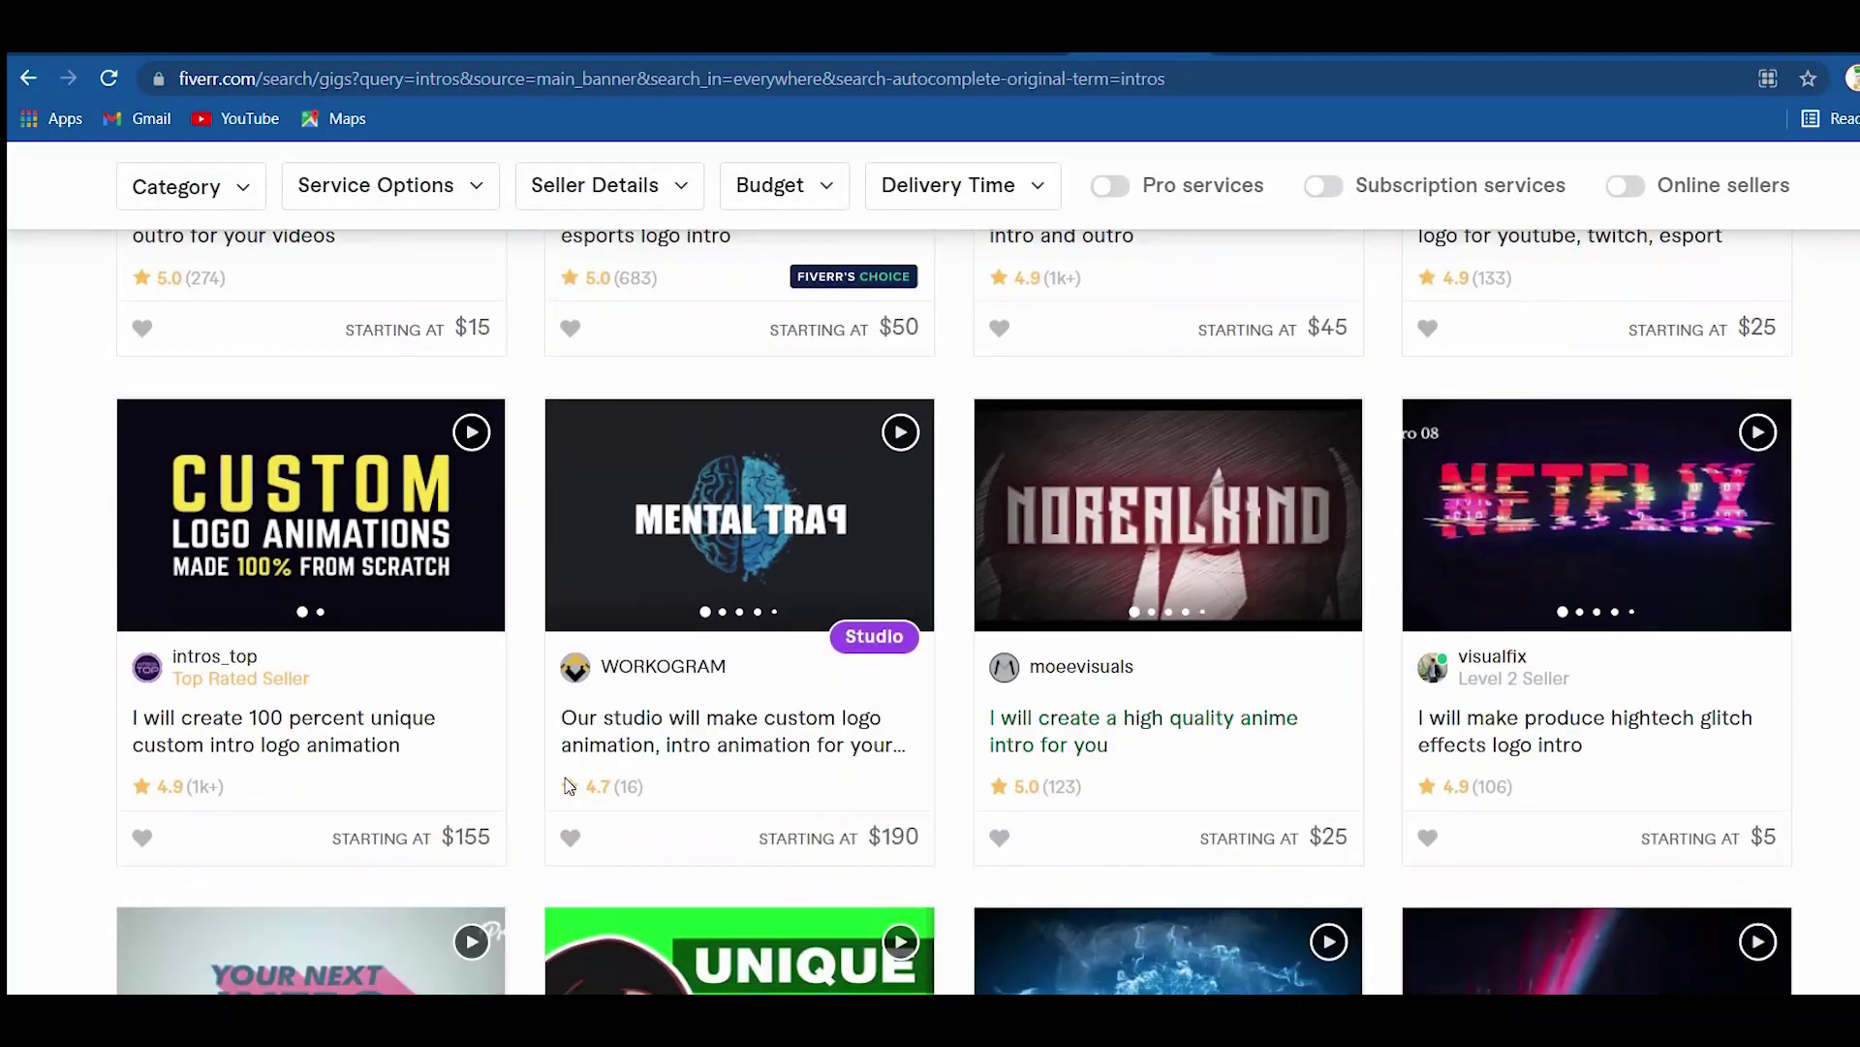
pyautogui.scroll(-6, 975, 781)
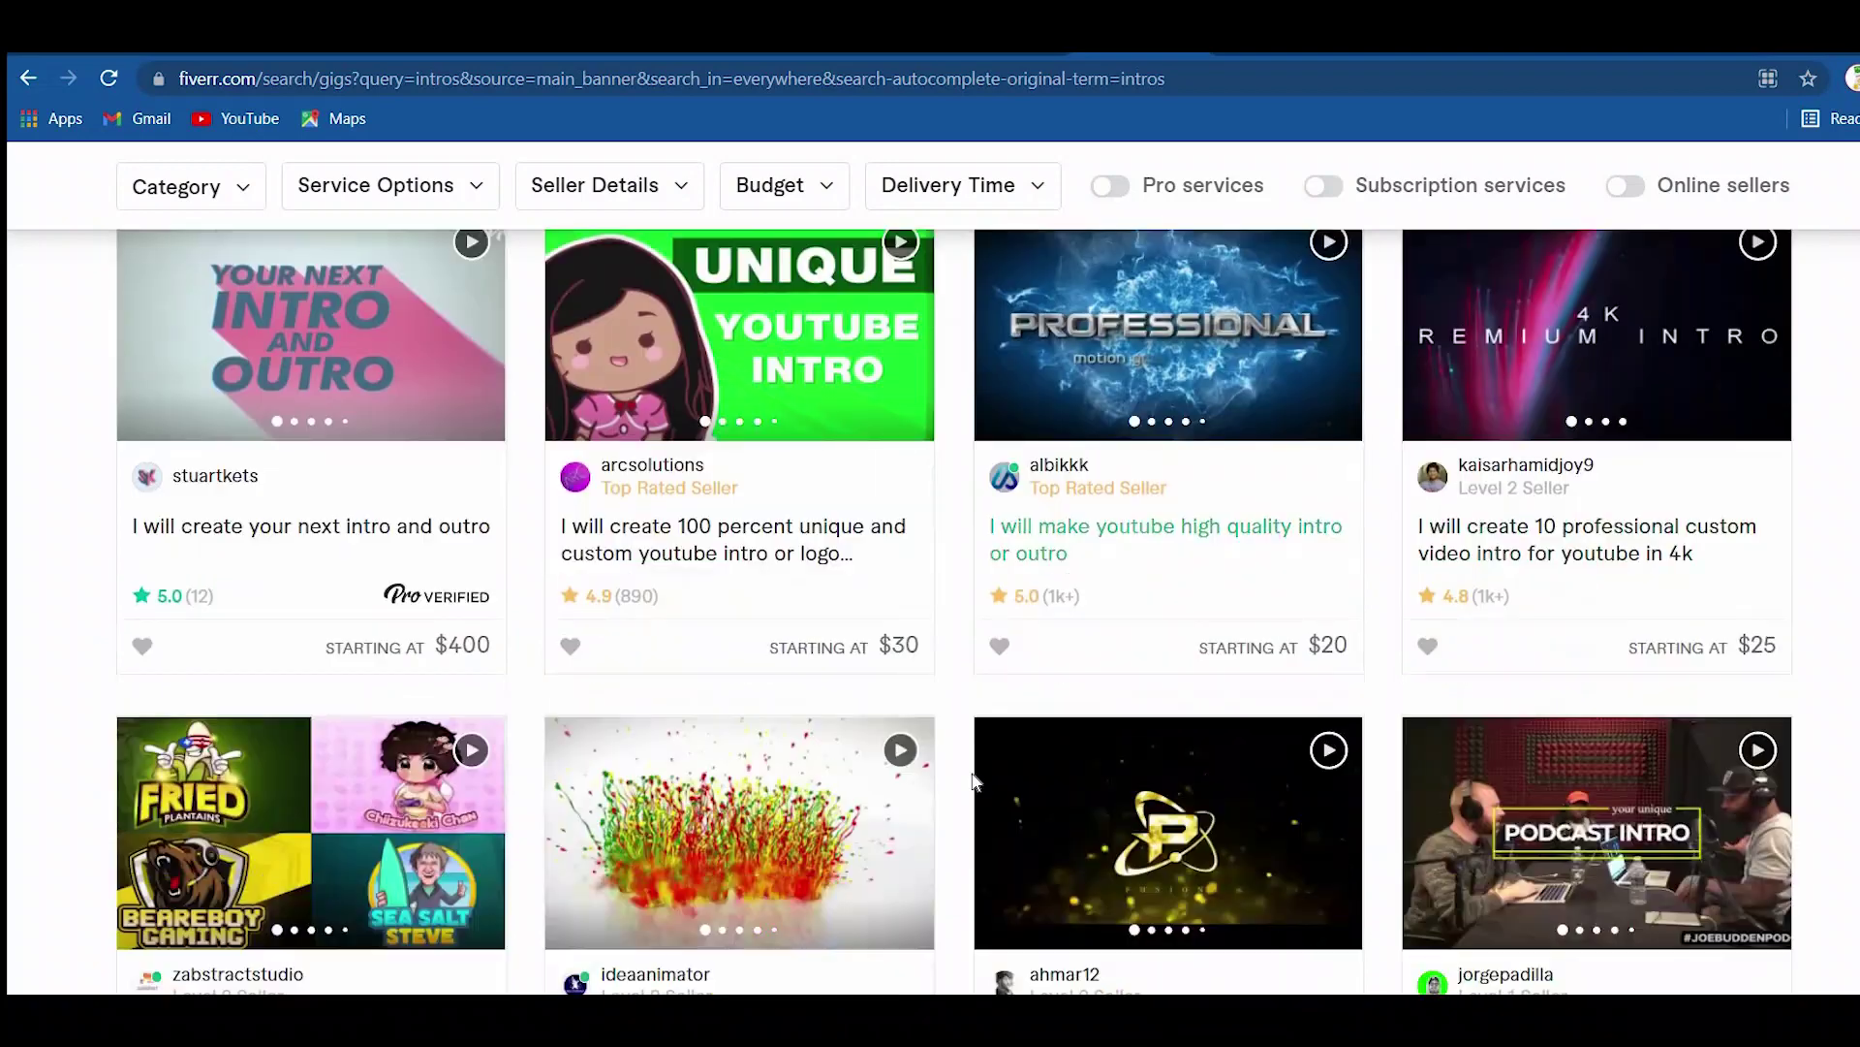
pyautogui.scroll(-15, 974, 781)
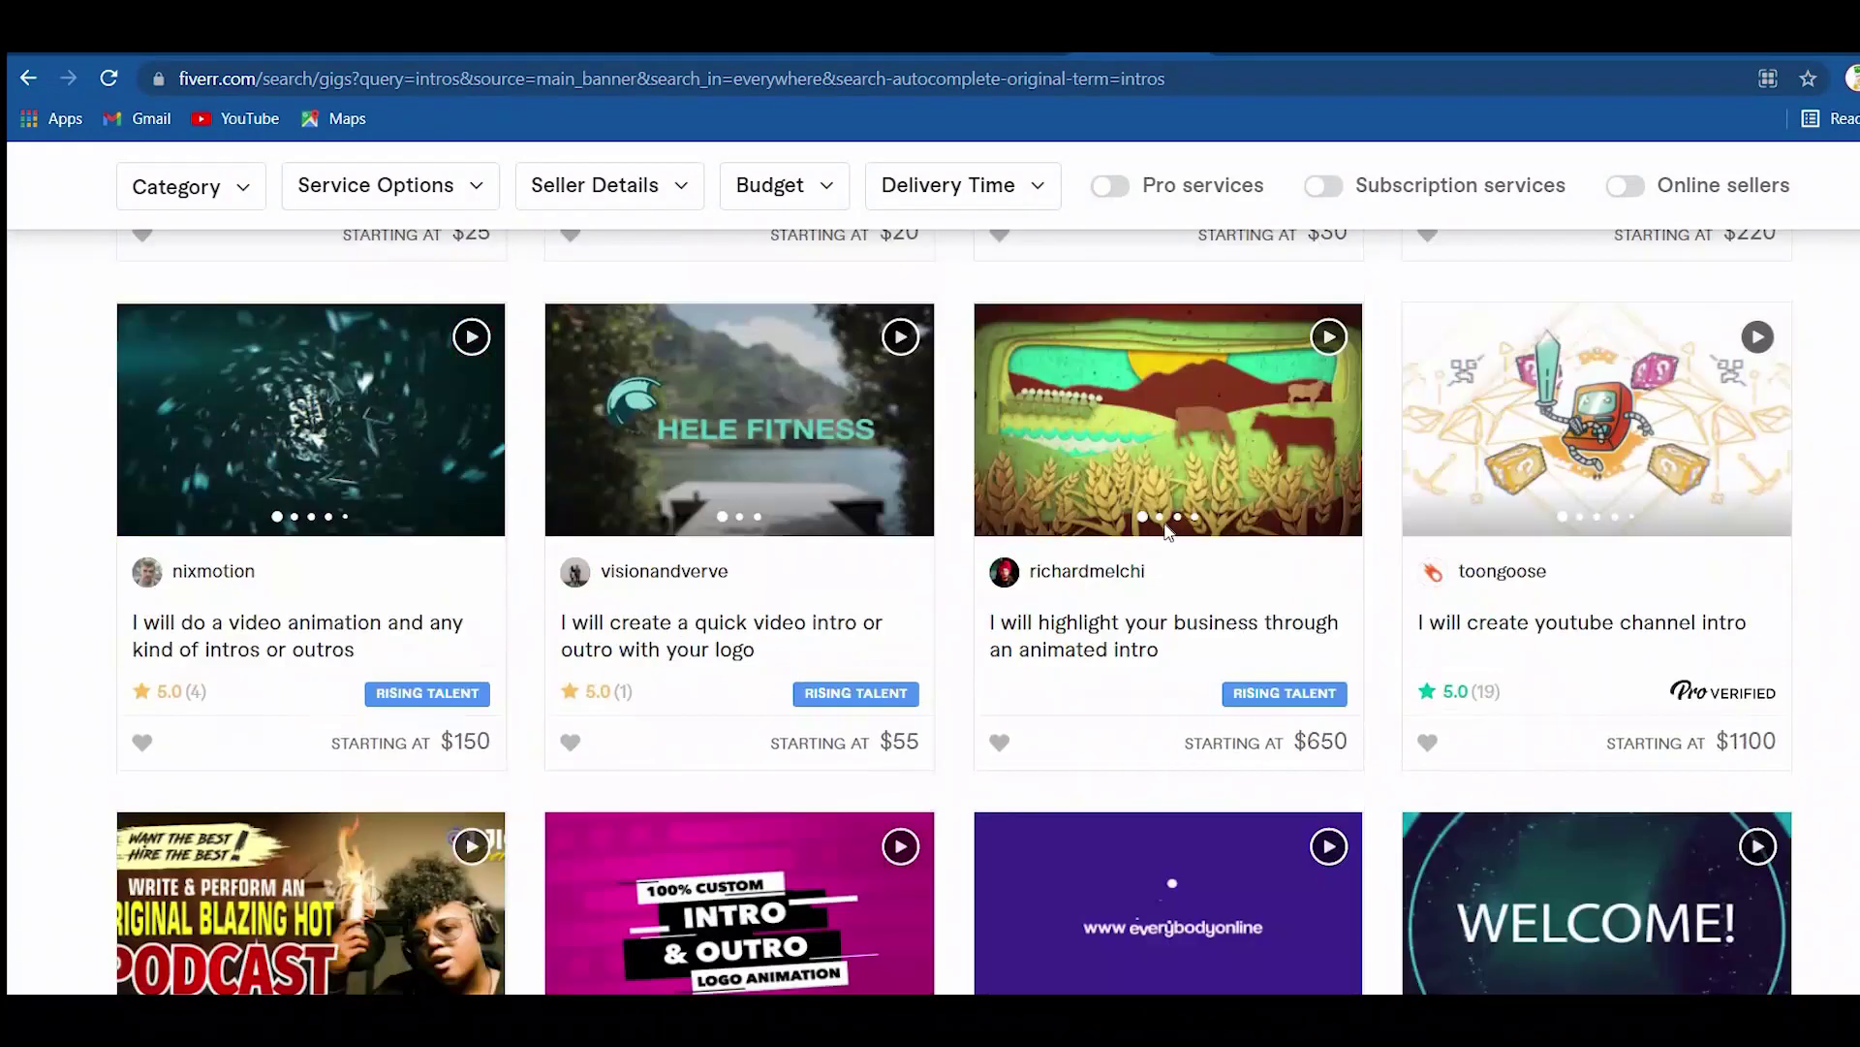
pyautogui.scroll(-9, 1168, 531)
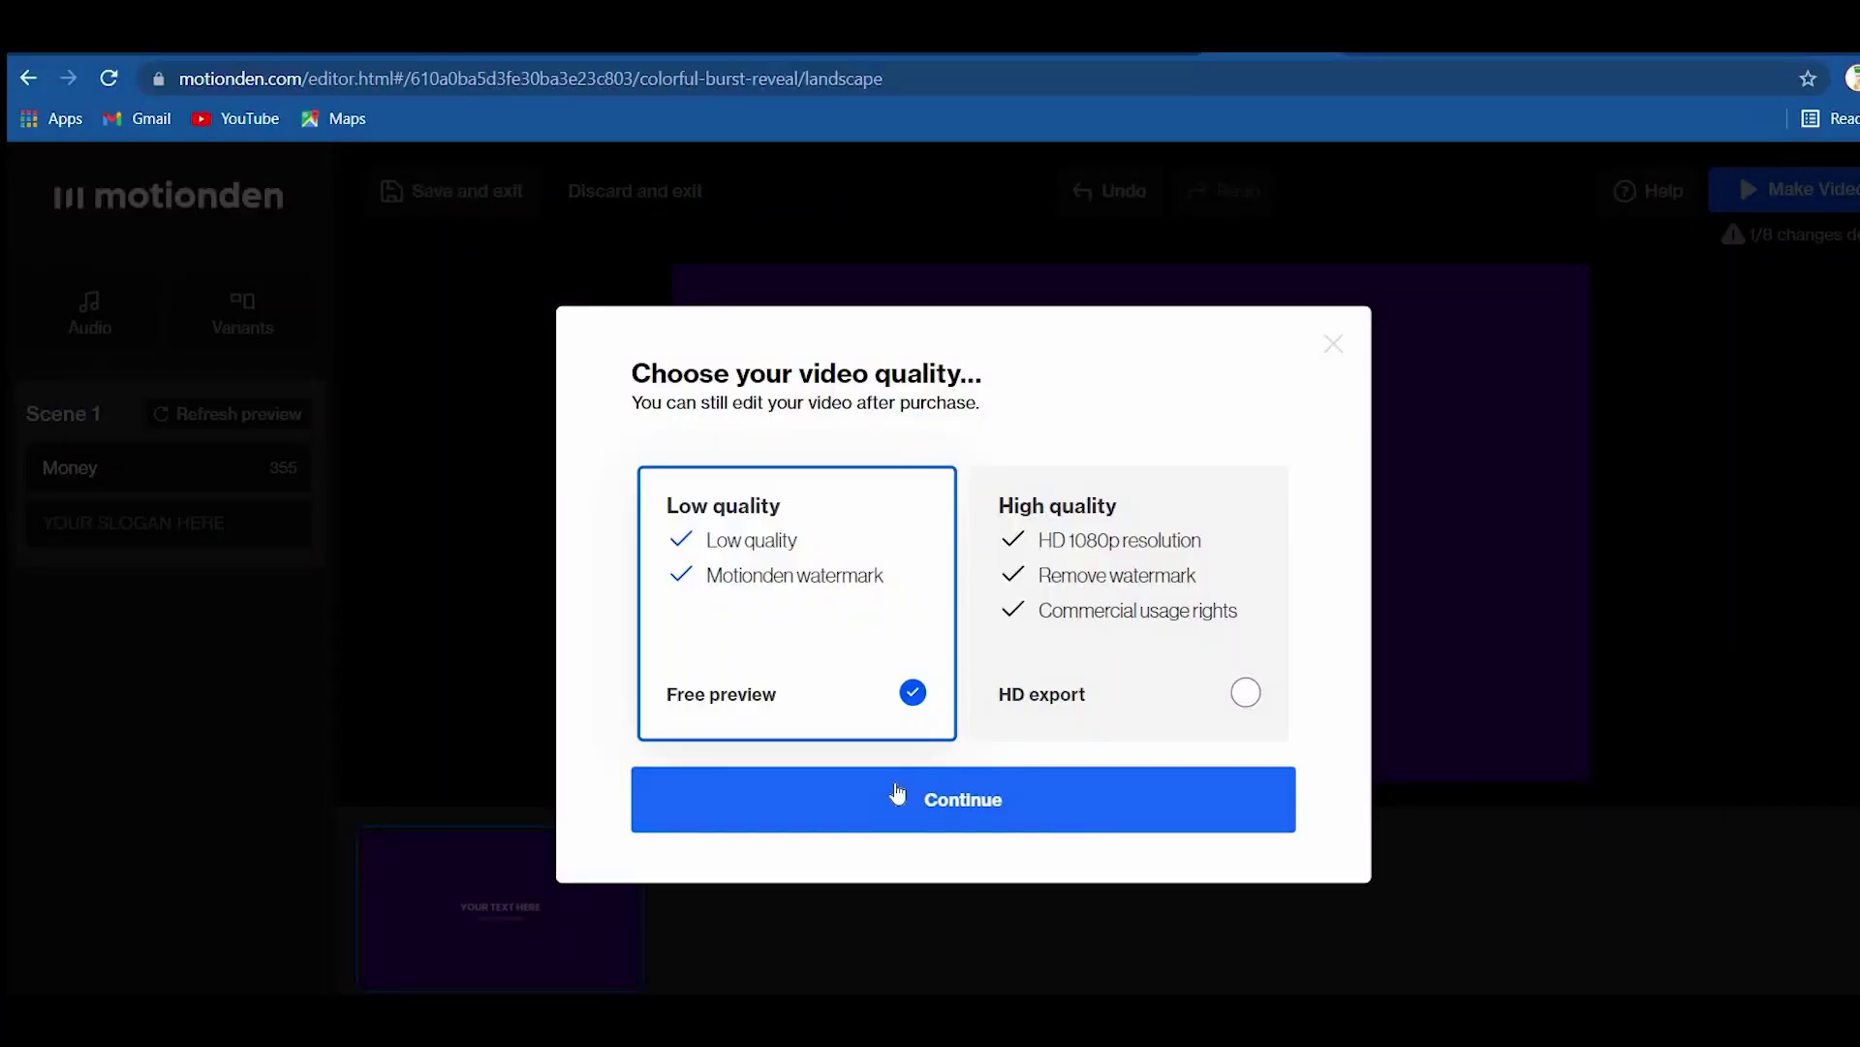
# - Keep Low quality / Free preview, render, and watch the finished Client #1 video
pyautogui.click(986, 783)
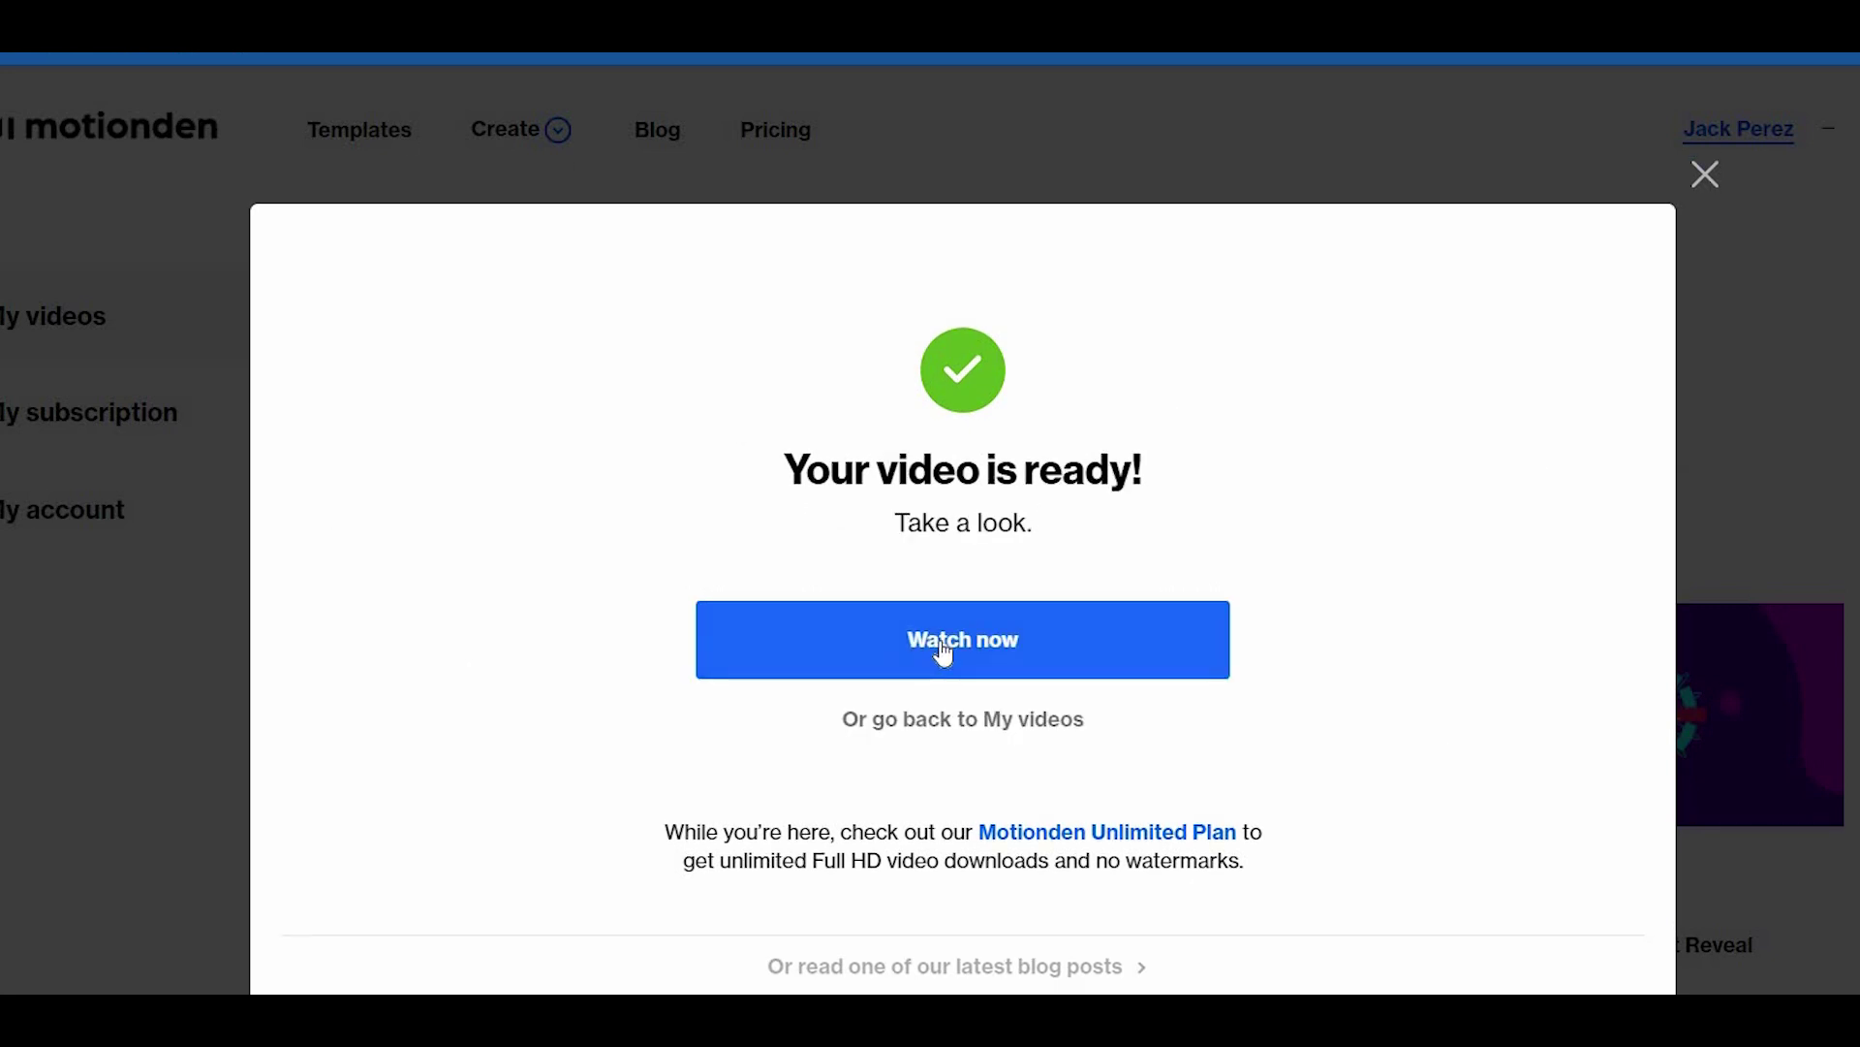
pyautogui.click(1015, 655)
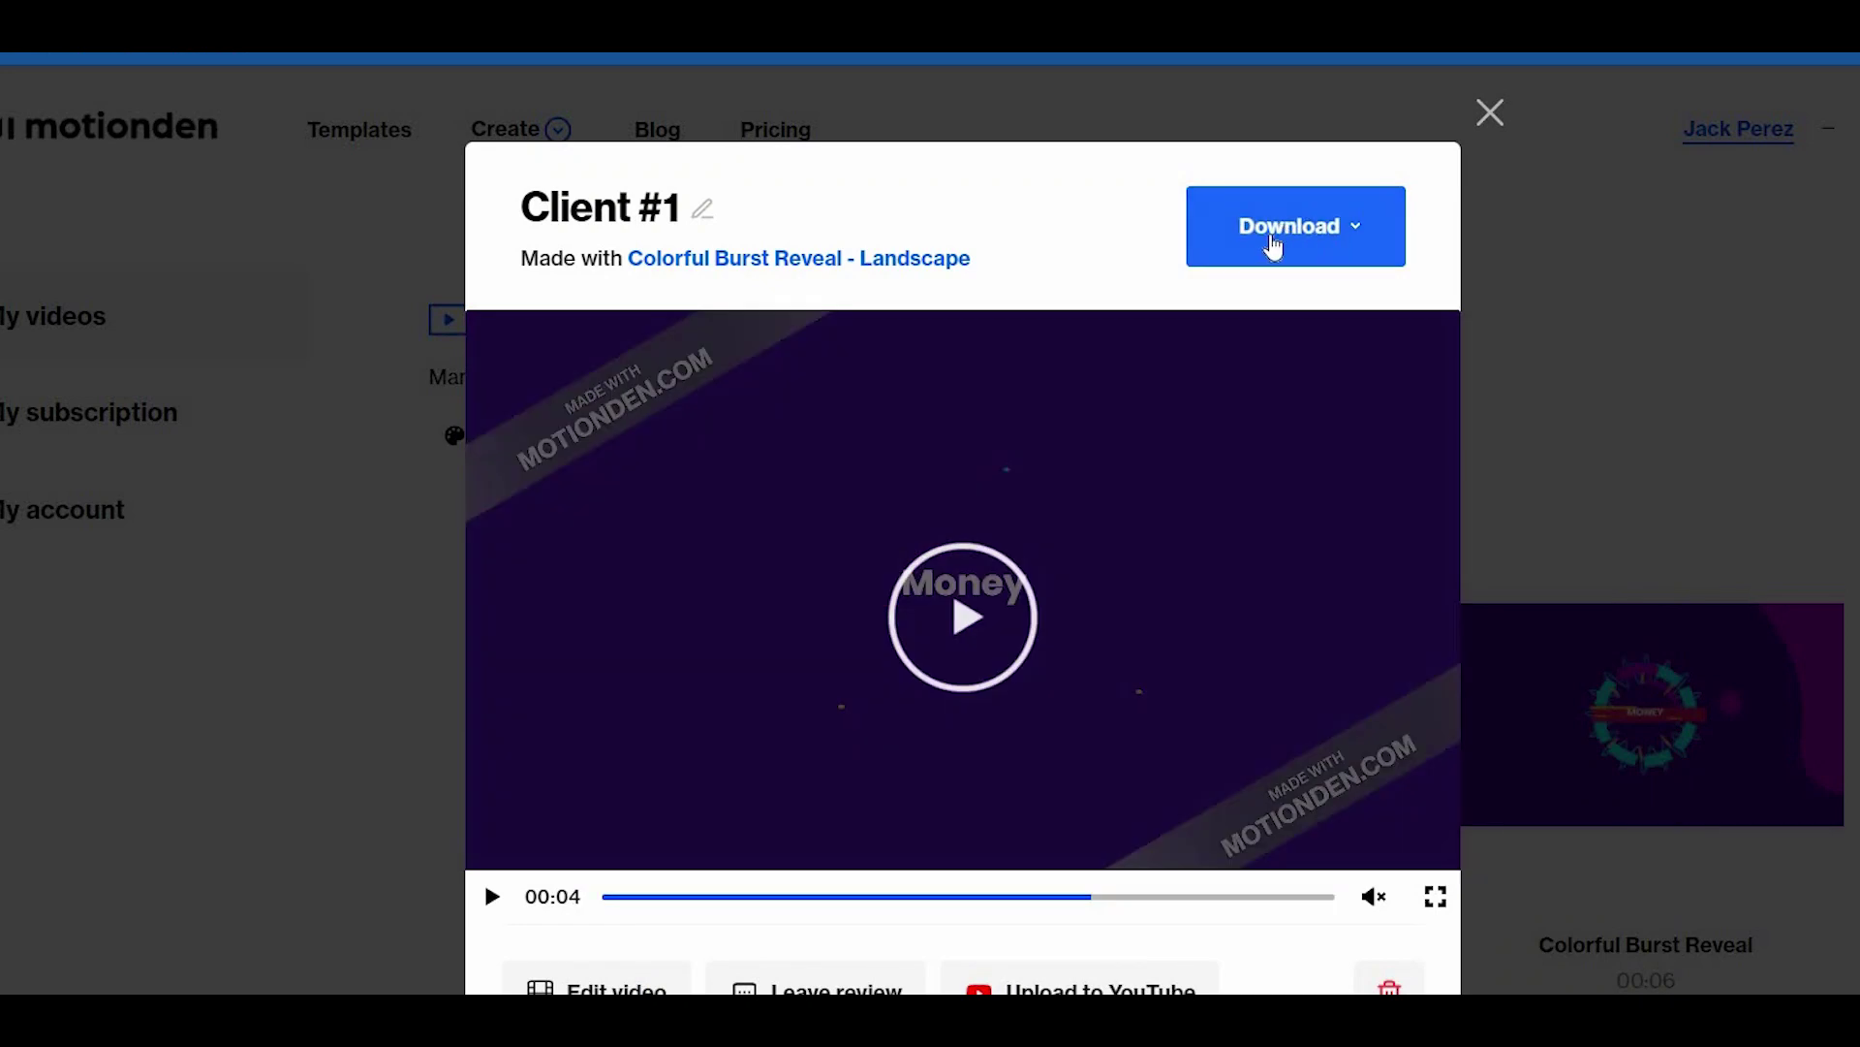